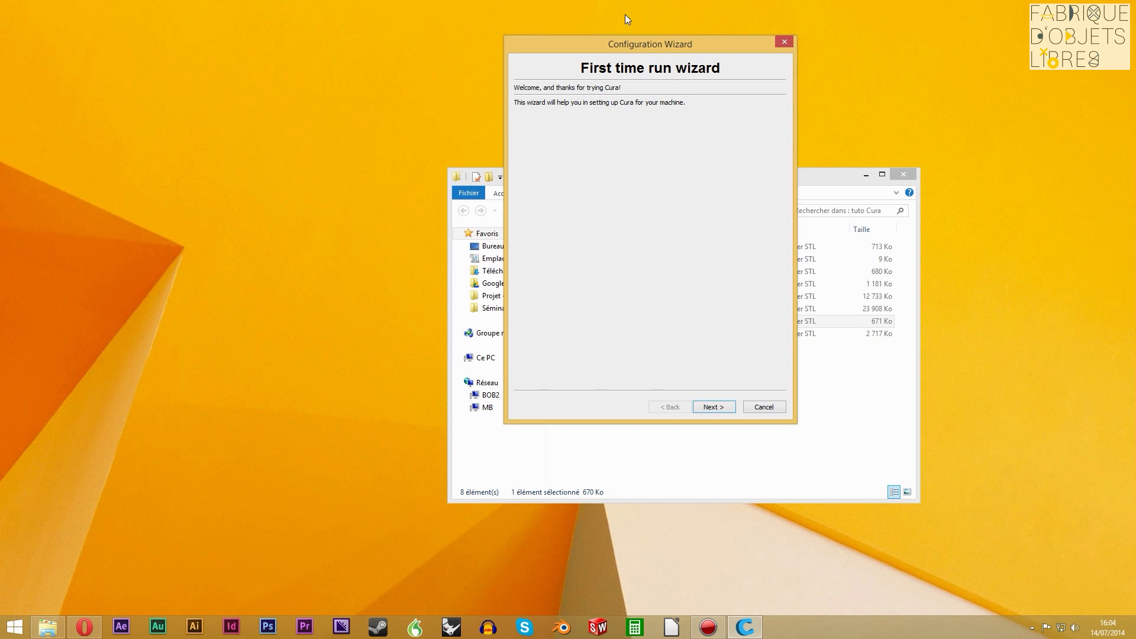
pyautogui.moveTo(722, 45); pyautogui.dragTo(737, 66)
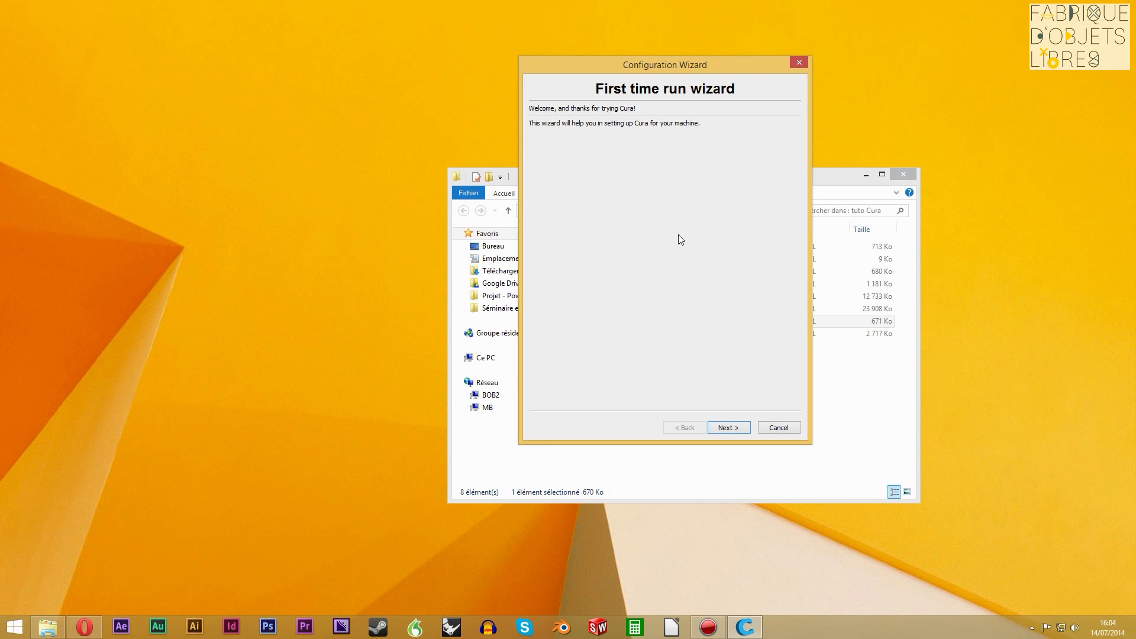
pyautogui.moveTo(739, 71)
pyautogui.mouseDown()
pyautogui.moveTo(664, 78)
pyautogui.moveTo(721, 77)
pyautogui.mouseUp()
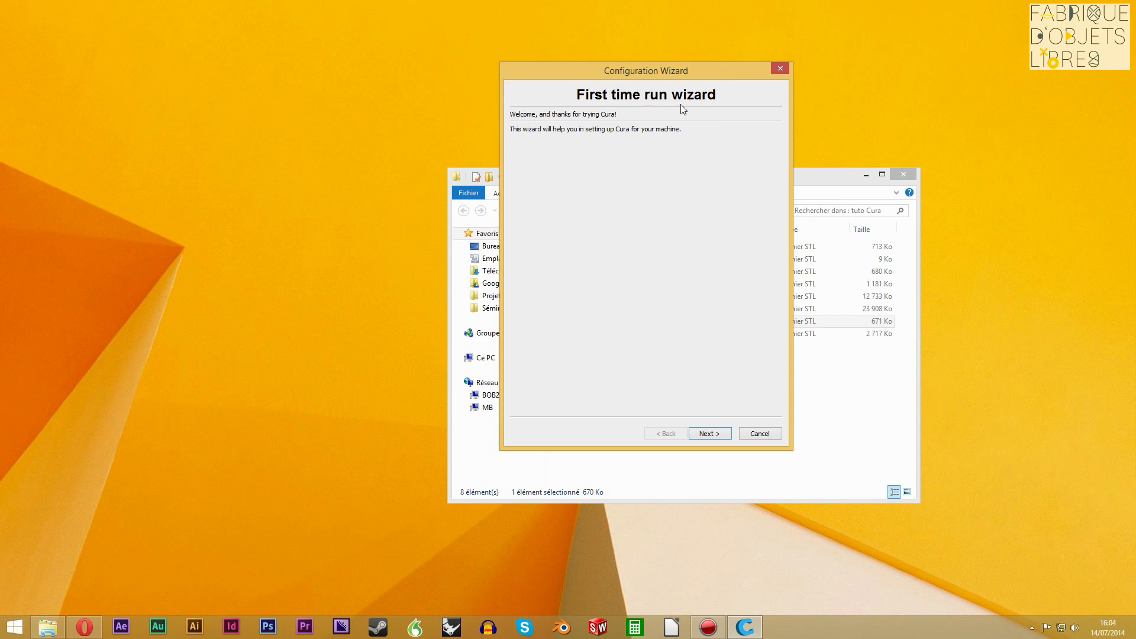
pyautogui.moveTo(721, 76); pyautogui.dragTo(680, 51)
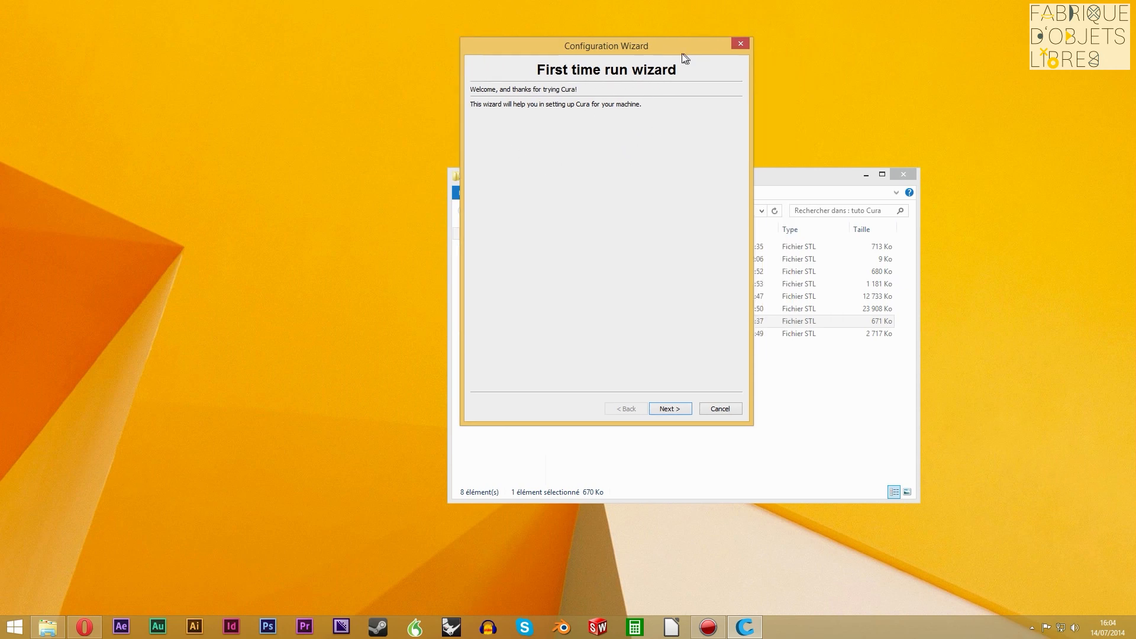
# Choose Ultimaker Original as the machine type in the first-run configuration wizard
pyautogui.click(668, 409)
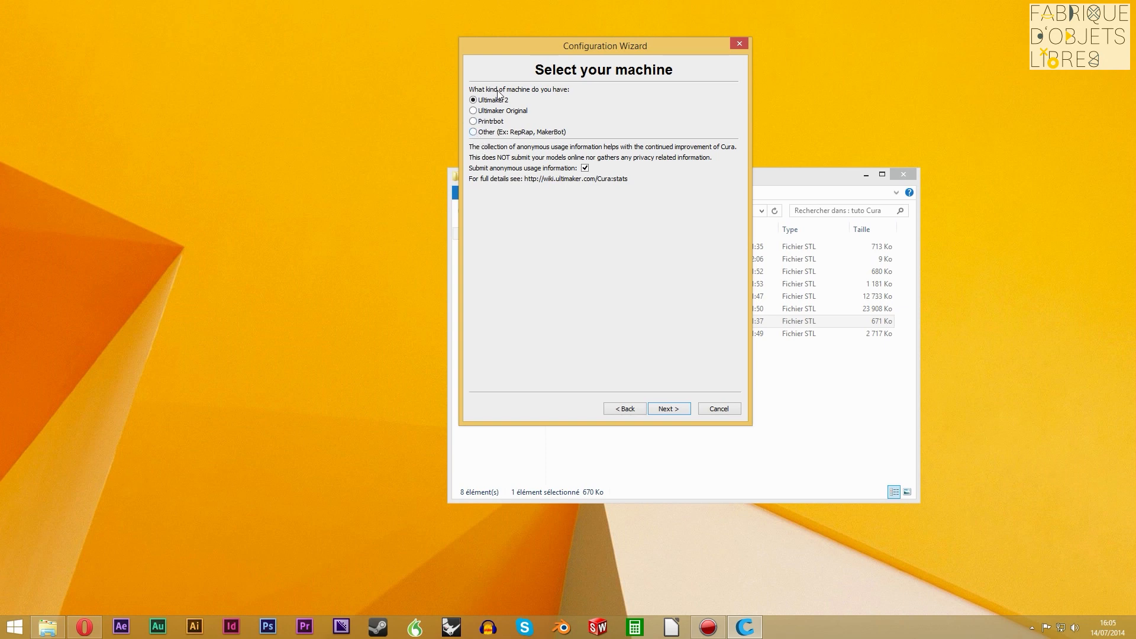
pyautogui.click(521, 112)
pyautogui.moveTo(662, 51); pyautogui.dragTo(689, 54)
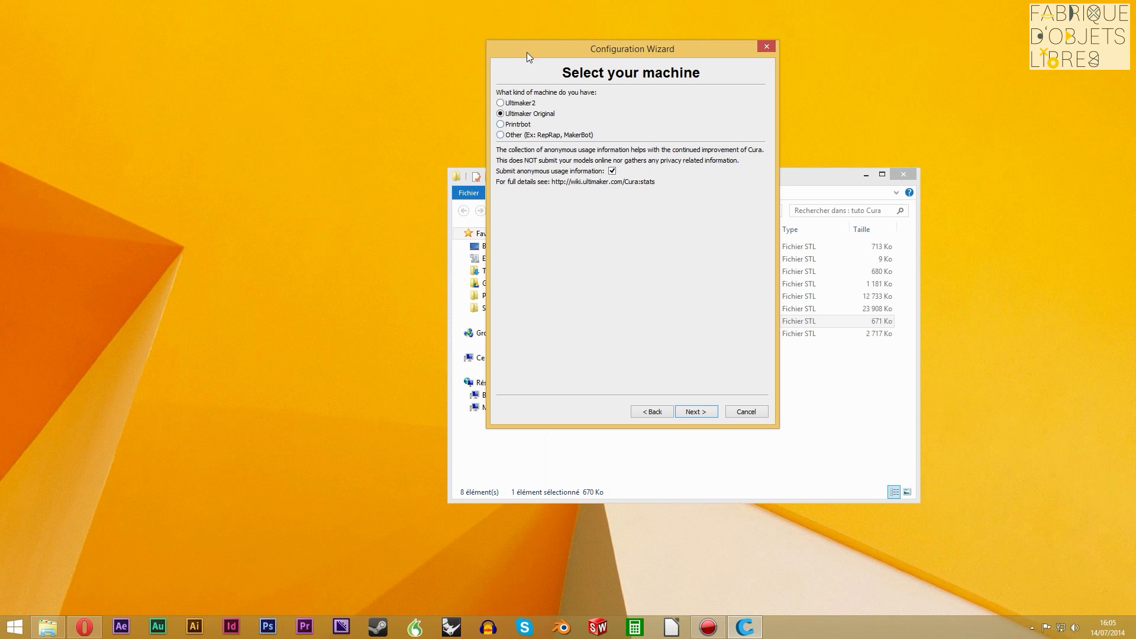
pyautogui.moveTo(527, 52); pyautogui.dragTo(502, 38)
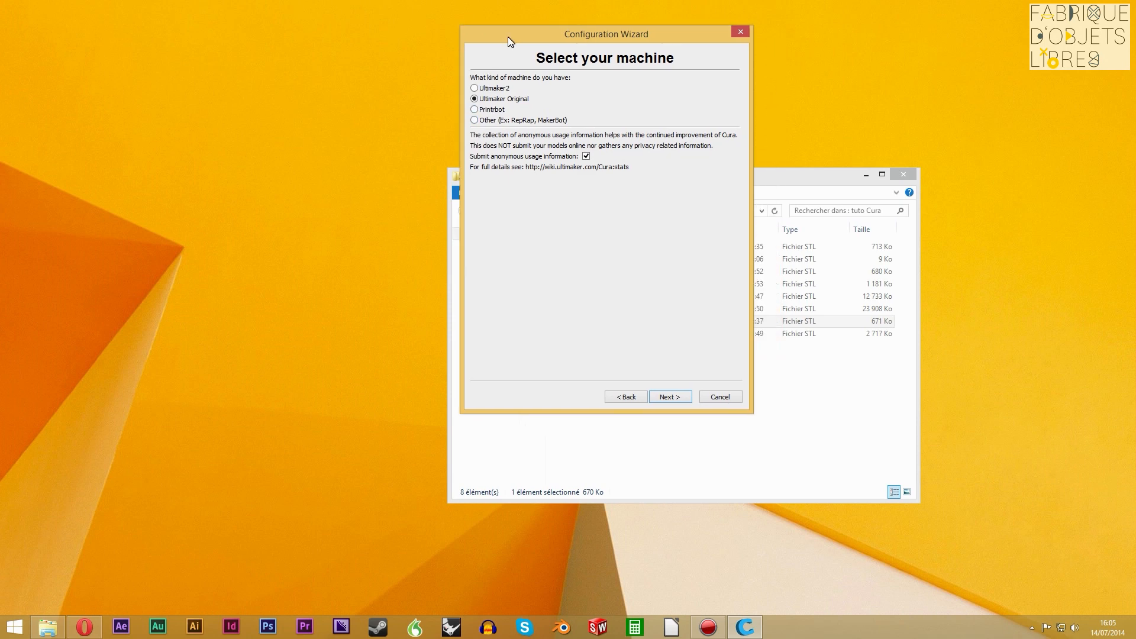
pyautogui.click(669, 397)
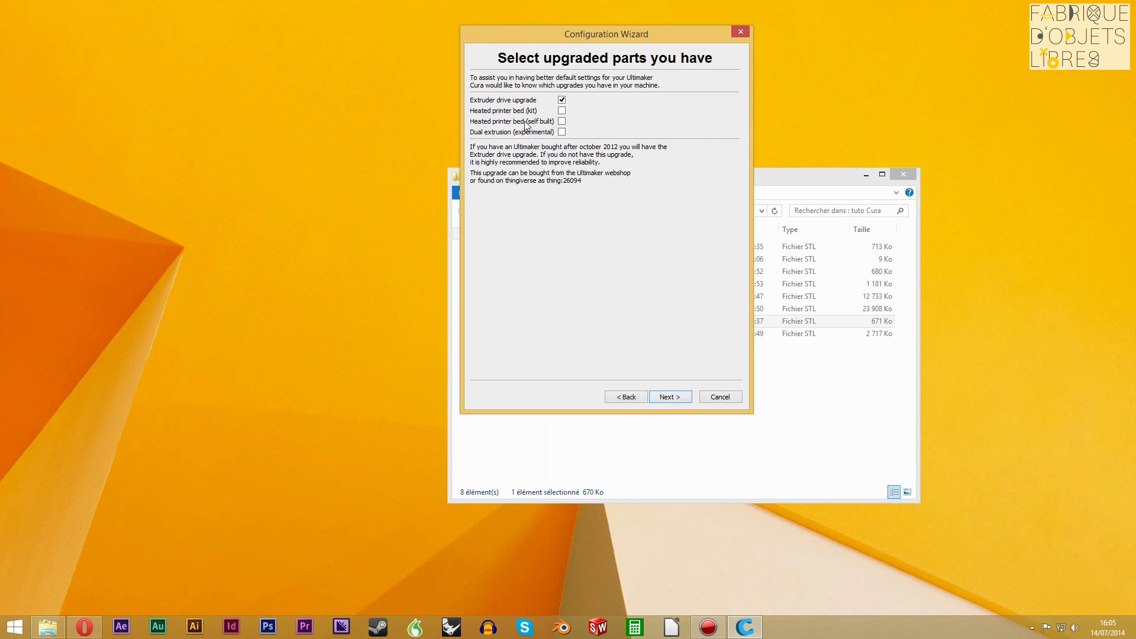
# Accept the default upgraded parts, skip the firmware upgrade, and finish the wizard without running the bed leveling
pyautogui.click(670, 397)
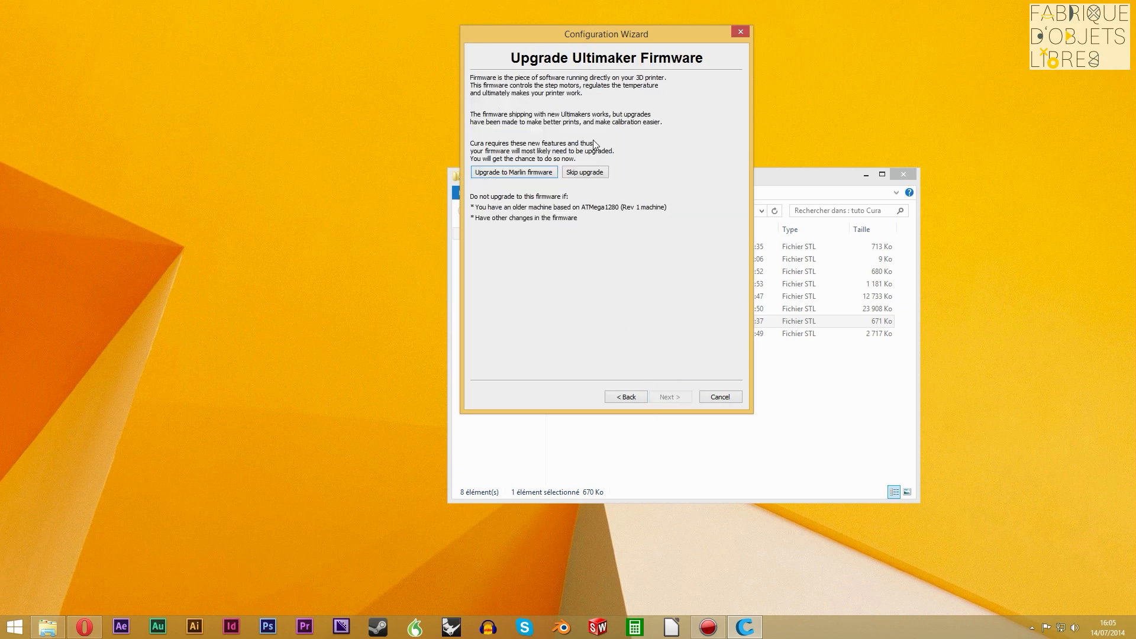
pyautogui.click(577, 170)
pyautogui.click(539, 99)
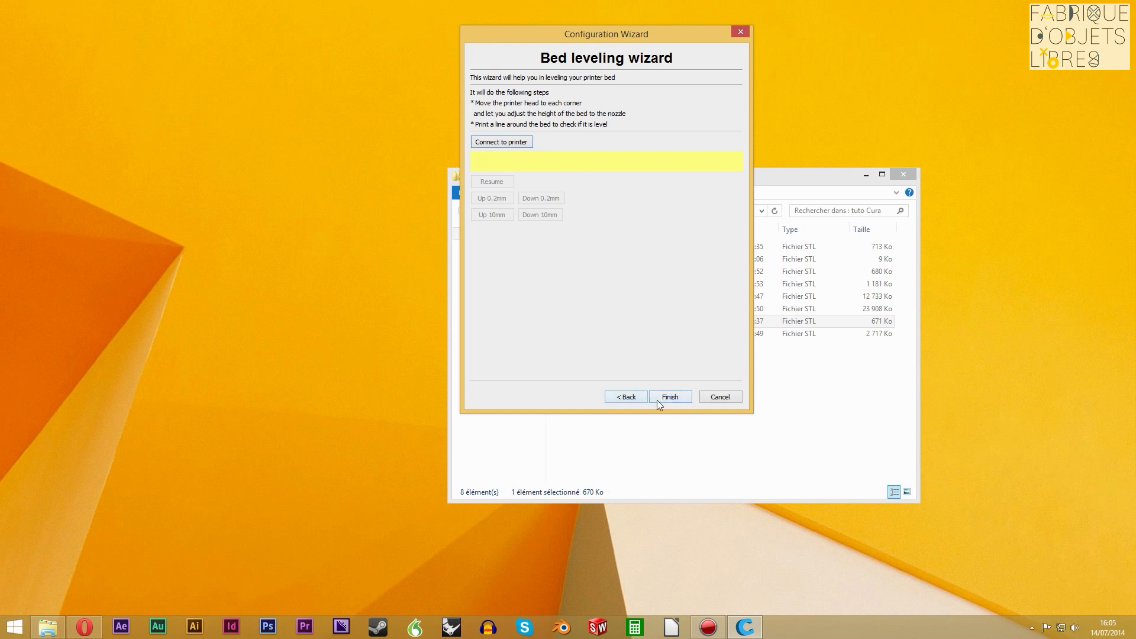
pyautogui.click(684, 393)
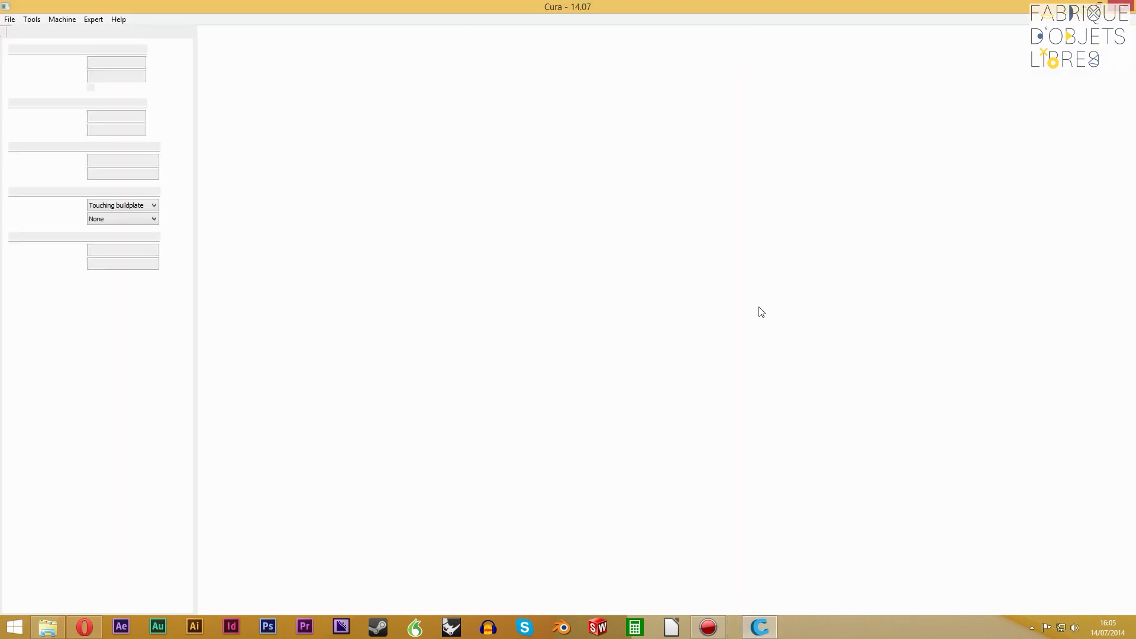
# Add a new Ultimaker2 machine from the machine settings, keeping the wizard's default options
pyautogui.moveTo(733, 447); pyautogui.dragTo(765, 441, button='right')
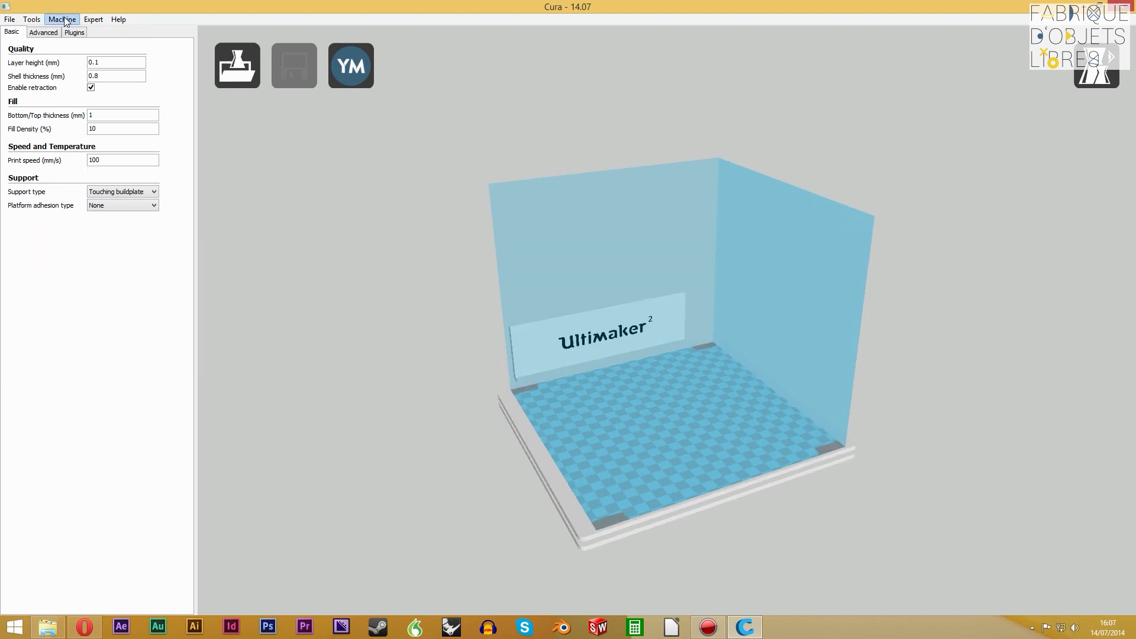
pyautogui.click(64, 20)
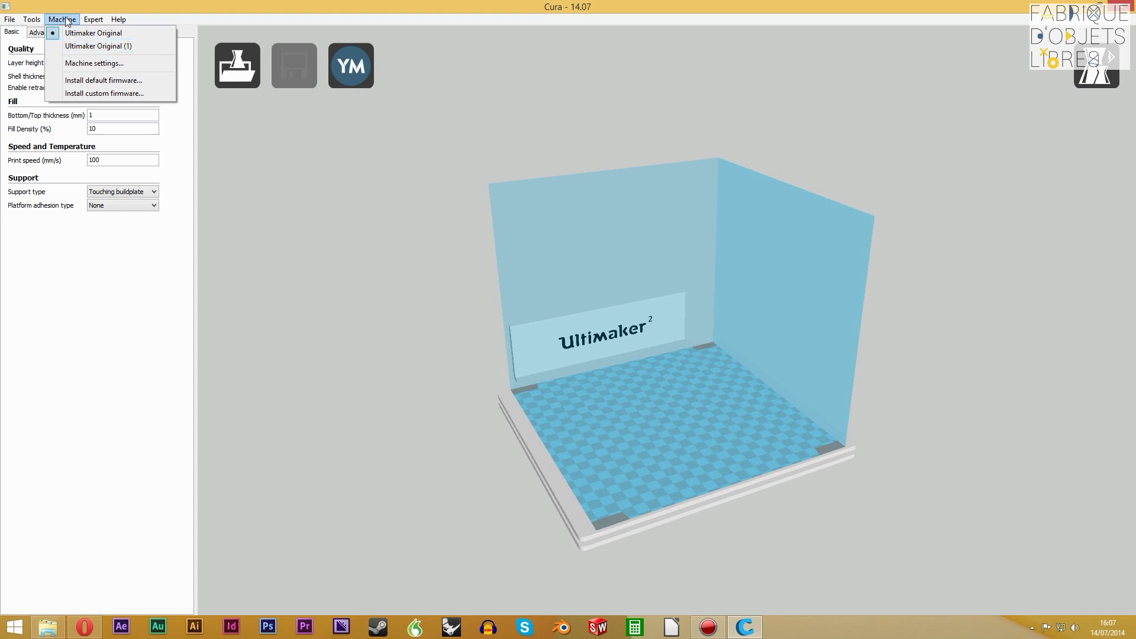
pyautogui.click(104, 66)
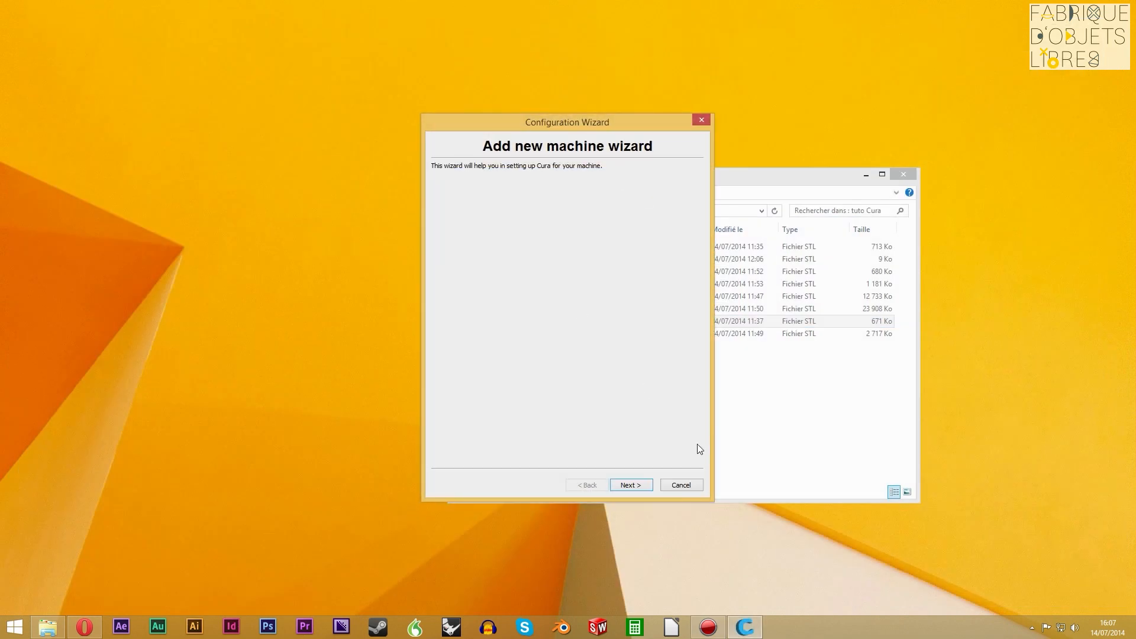
pyautogui.click(631, 485)
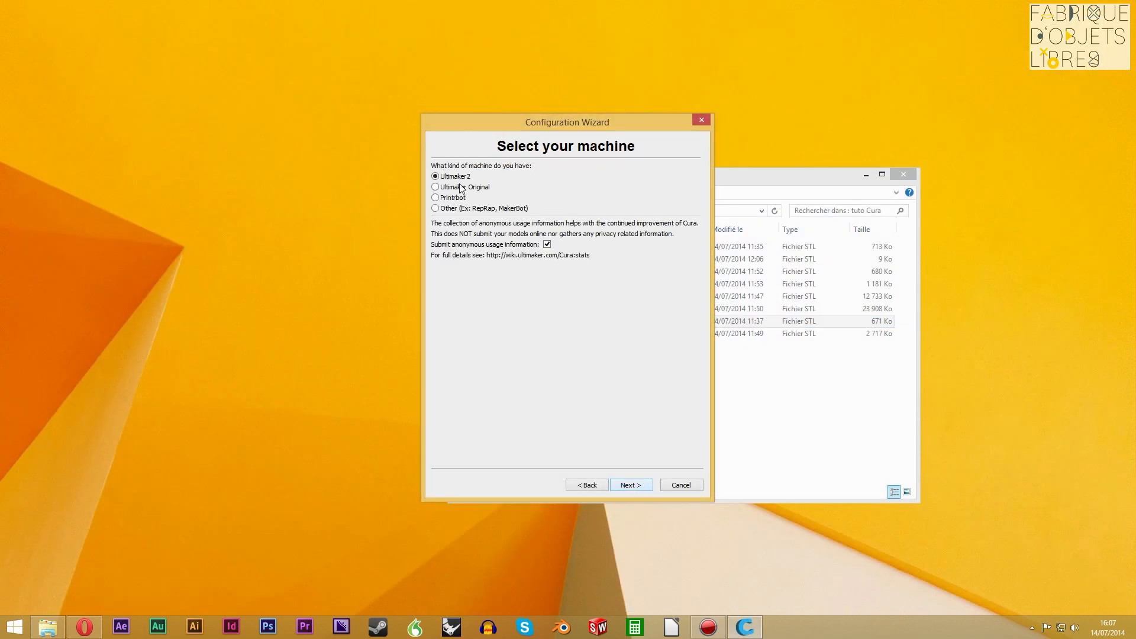
pyautogui.click(631, 485)
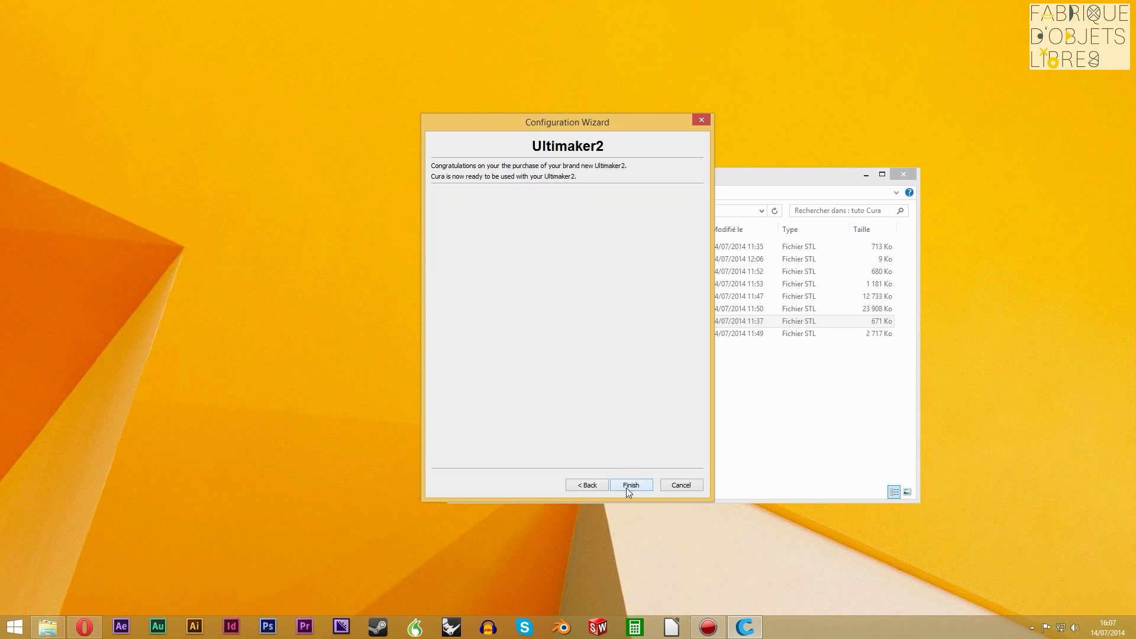
pyautogui.click(626, 488)
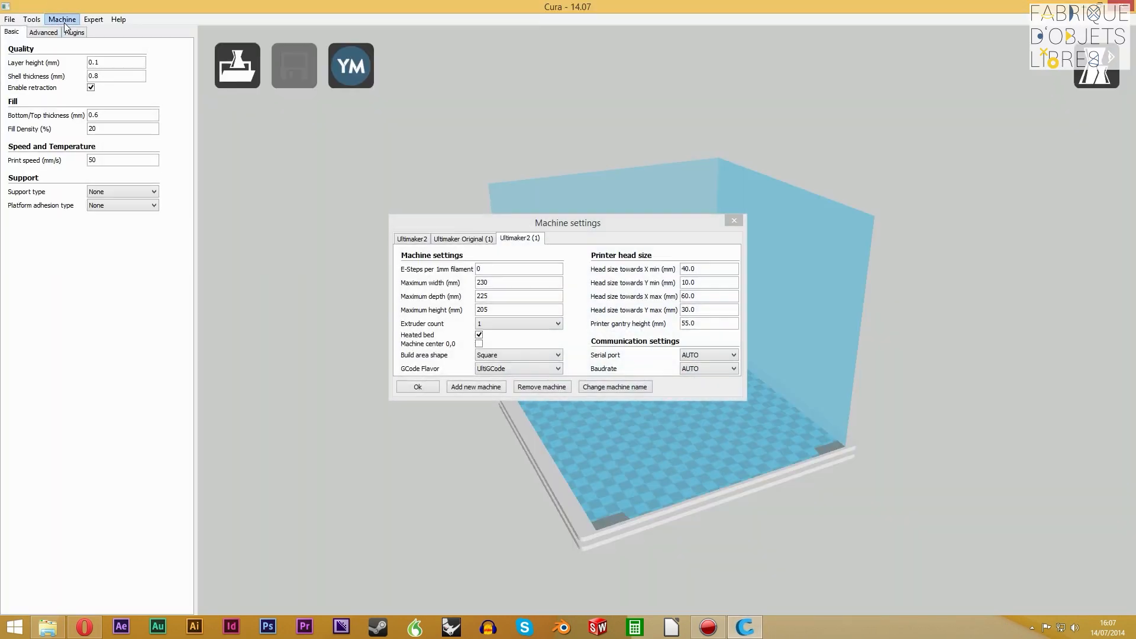
# Close the machine settings and make Ultimaker Original (1) the active machine
pyautogui.click(62, 20)
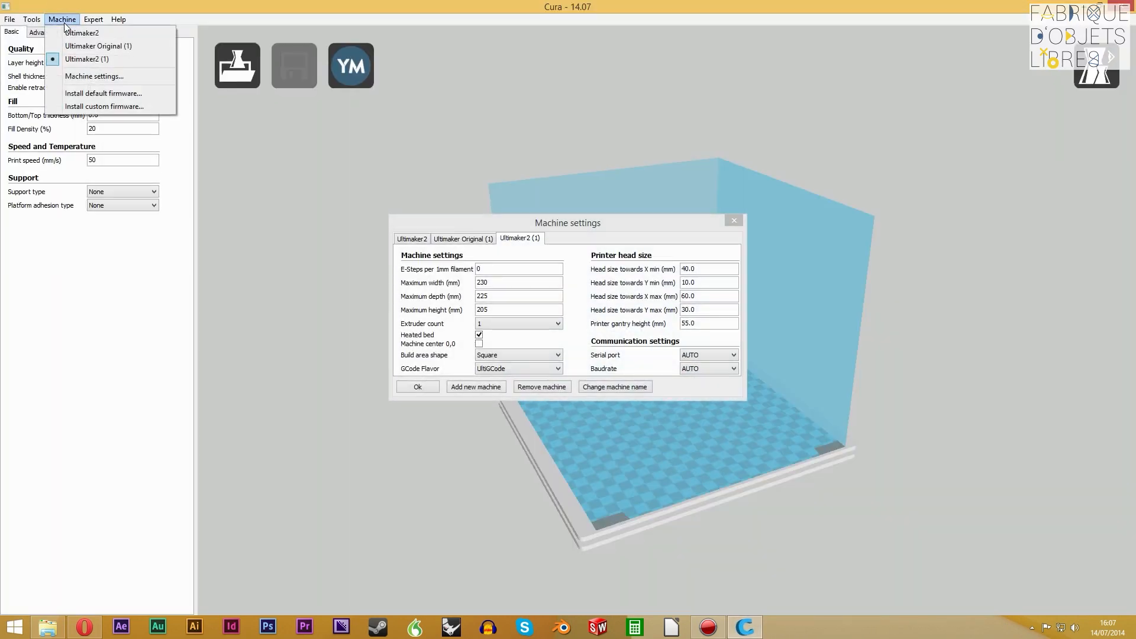
pyautogui.click(70, 34)
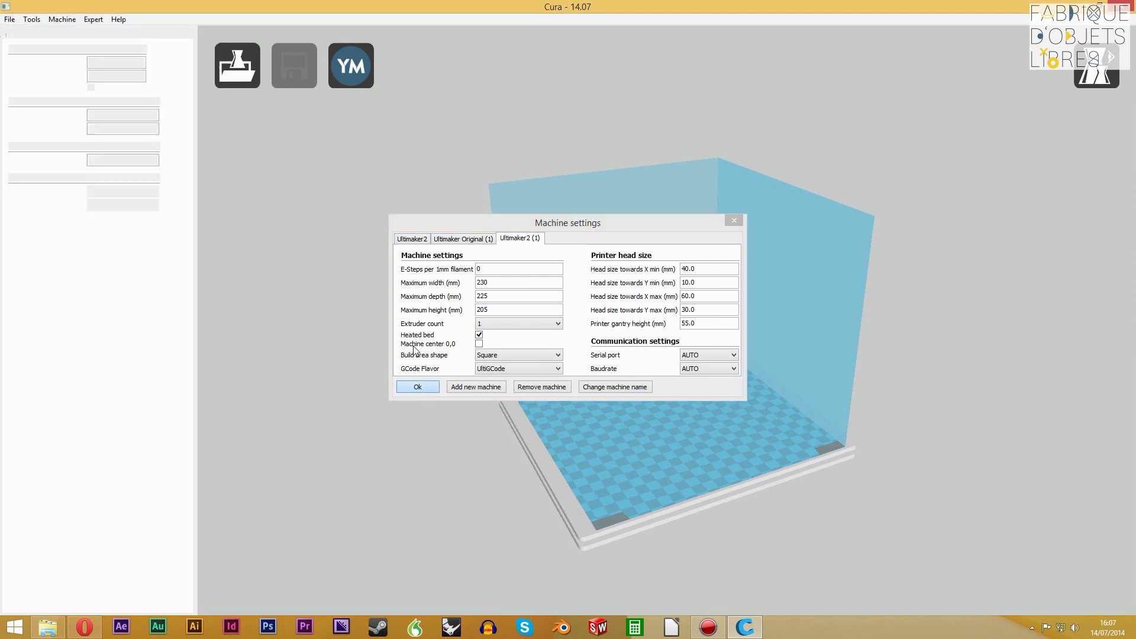
pyautogui.click(63, 19)
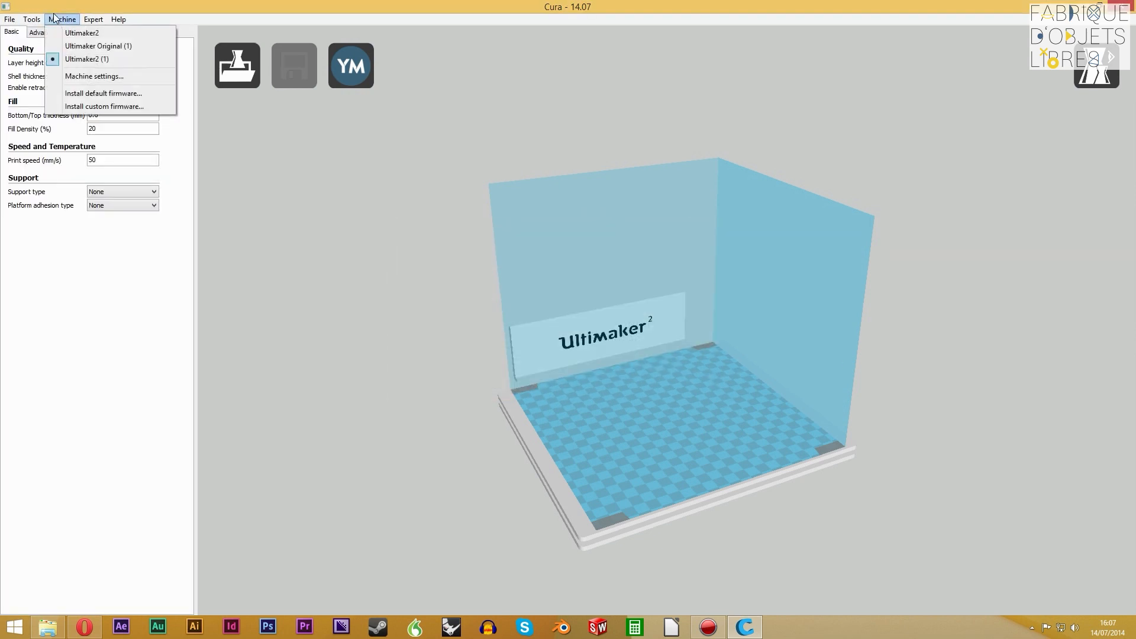
pyautogui.click(126, 45)
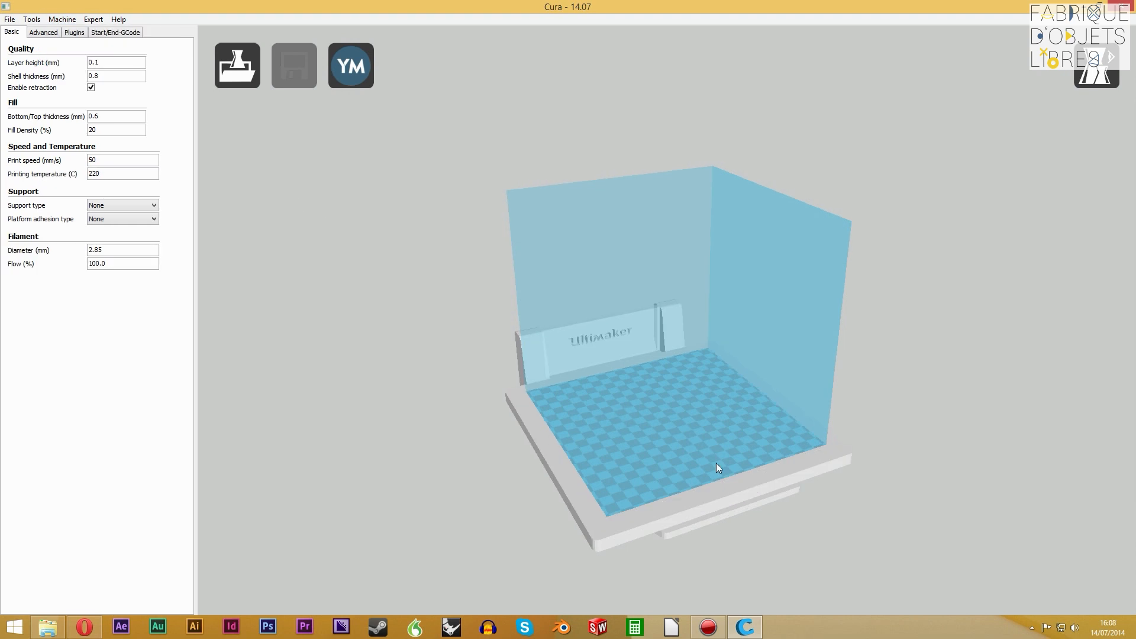
# Switch to quickprint mode and select the fast low quality print profile
pyautogui.moveTo(735, 443); pyautogui.dragTo(681, 441, button='right')
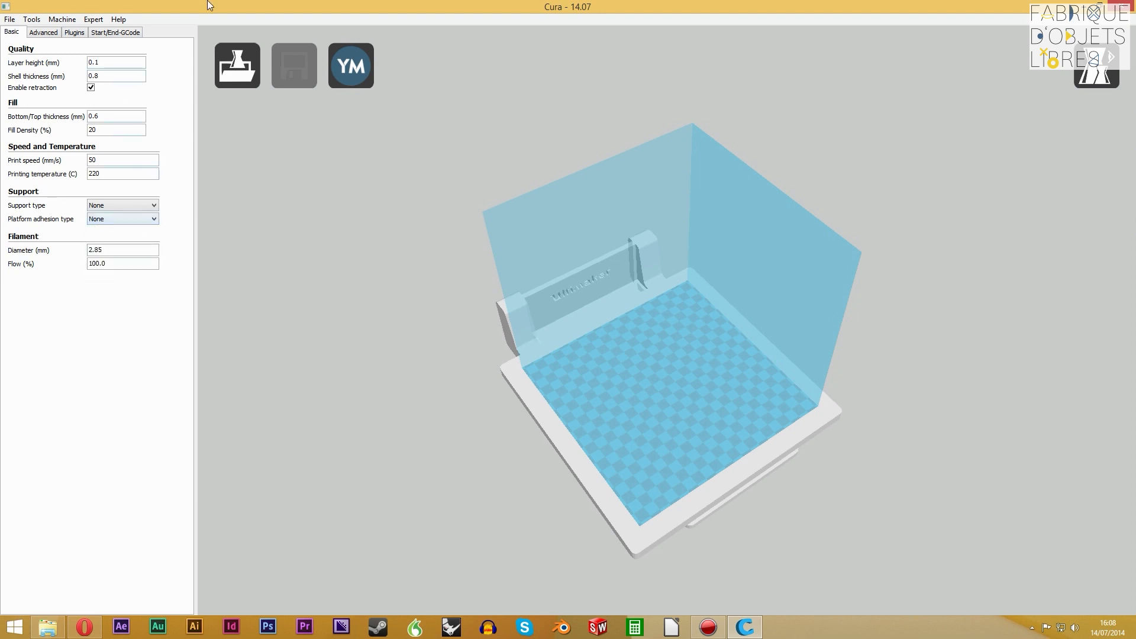
pyautogui.click(93, 19)
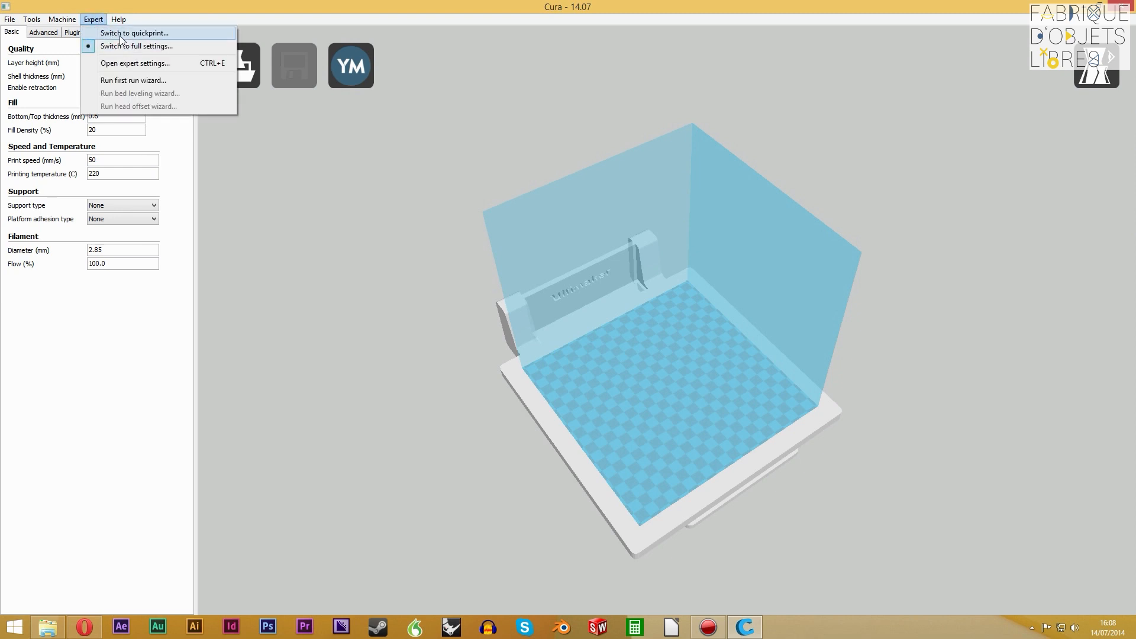
pyautogui.click(122, 34)
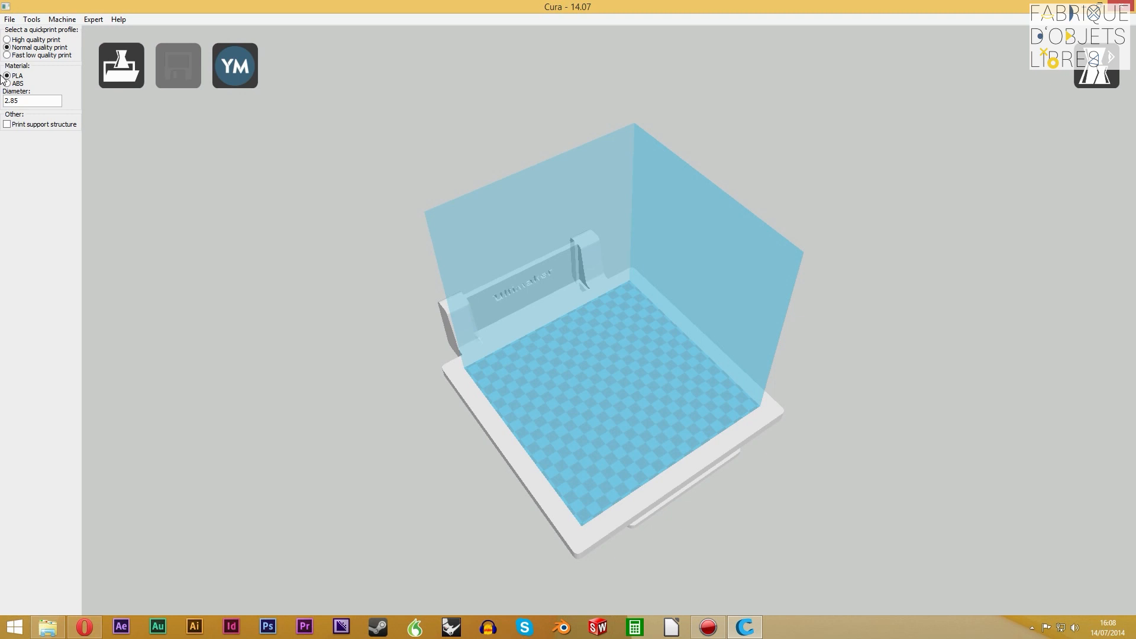
pyautogui.click(34, 39)
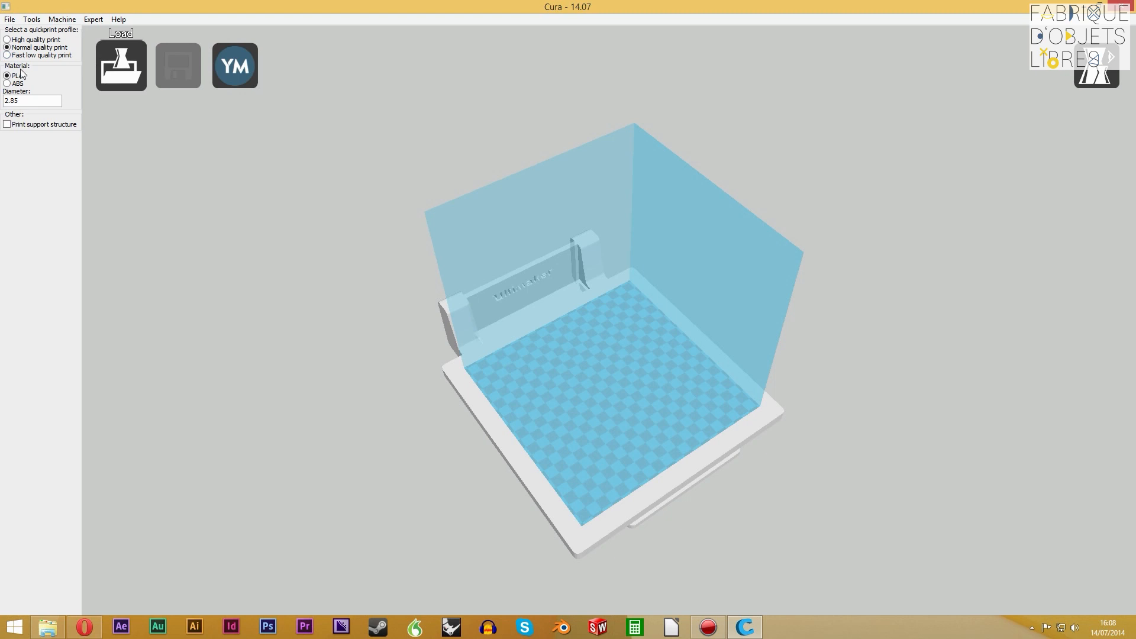
pyautogui.click(46, 56)
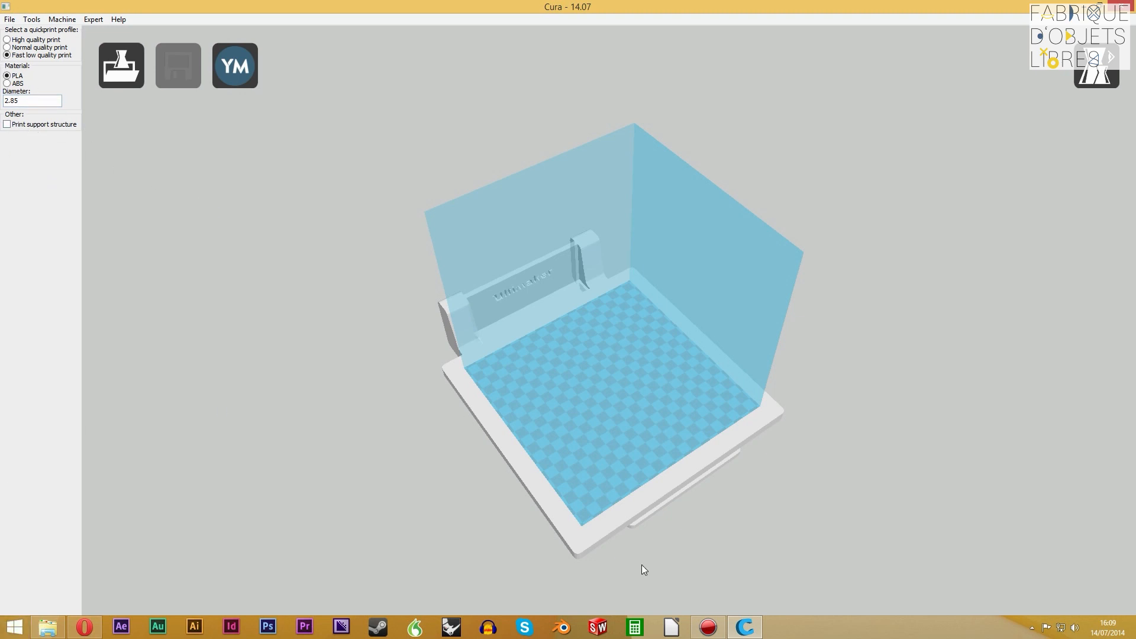
# Load ball_to_socket_post.STL from the tuto Cura folder onto the build plate and dismiss the file window
pyautogui.click(42, 624)
pyautogui.moveTo(728, 176); pyautogui.dragTo(928, 34)
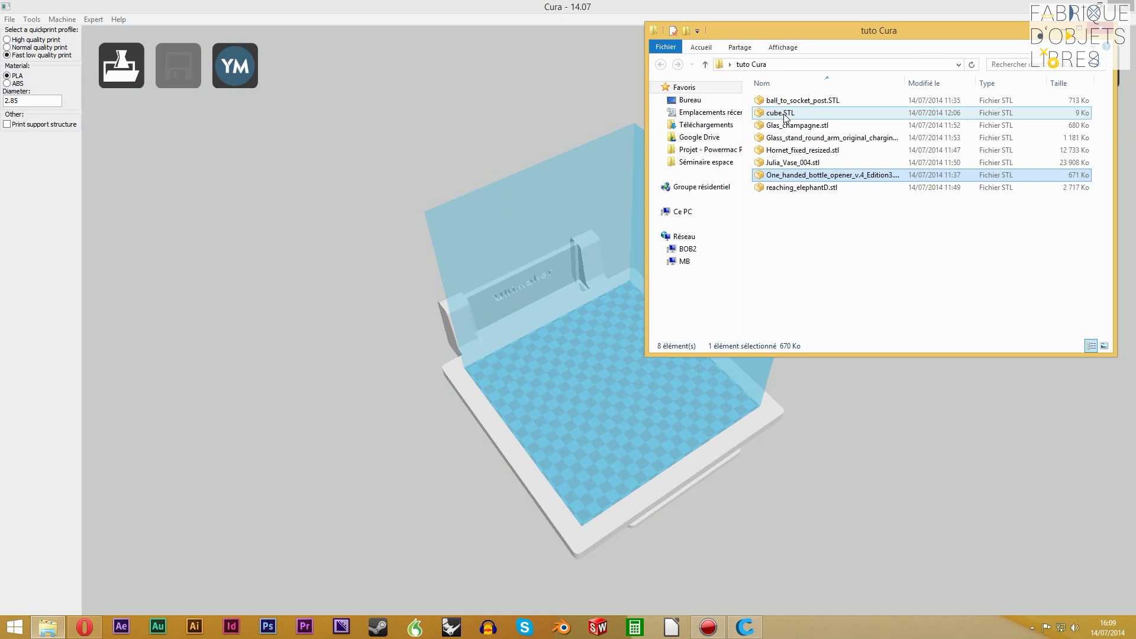
pyautogui.click(832, 101)
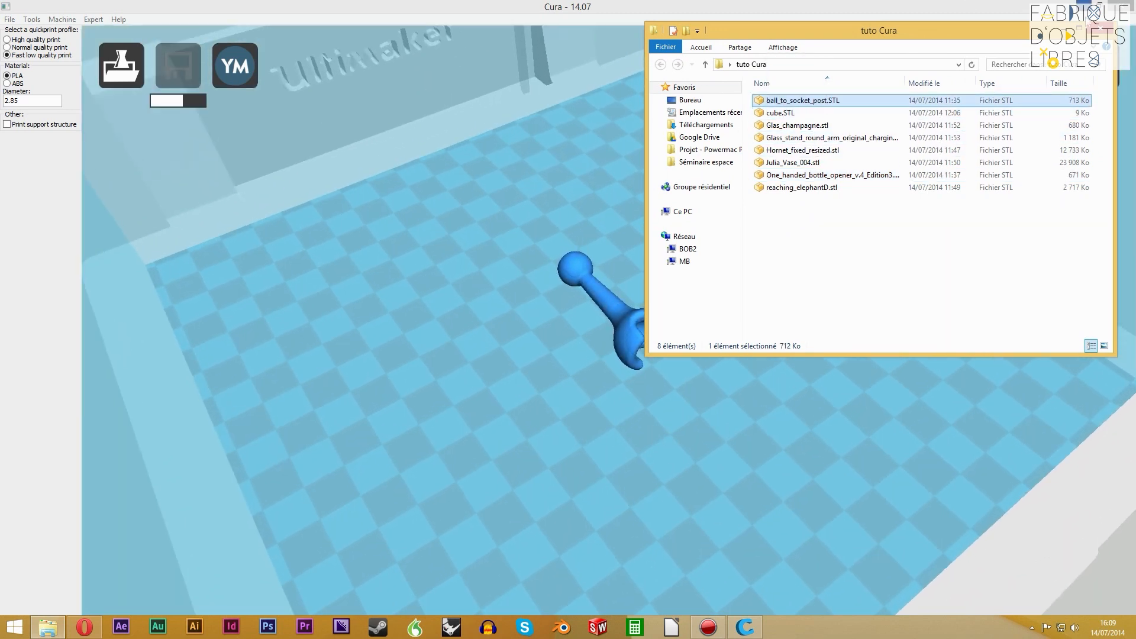
pyautogui.click(1063, 29)
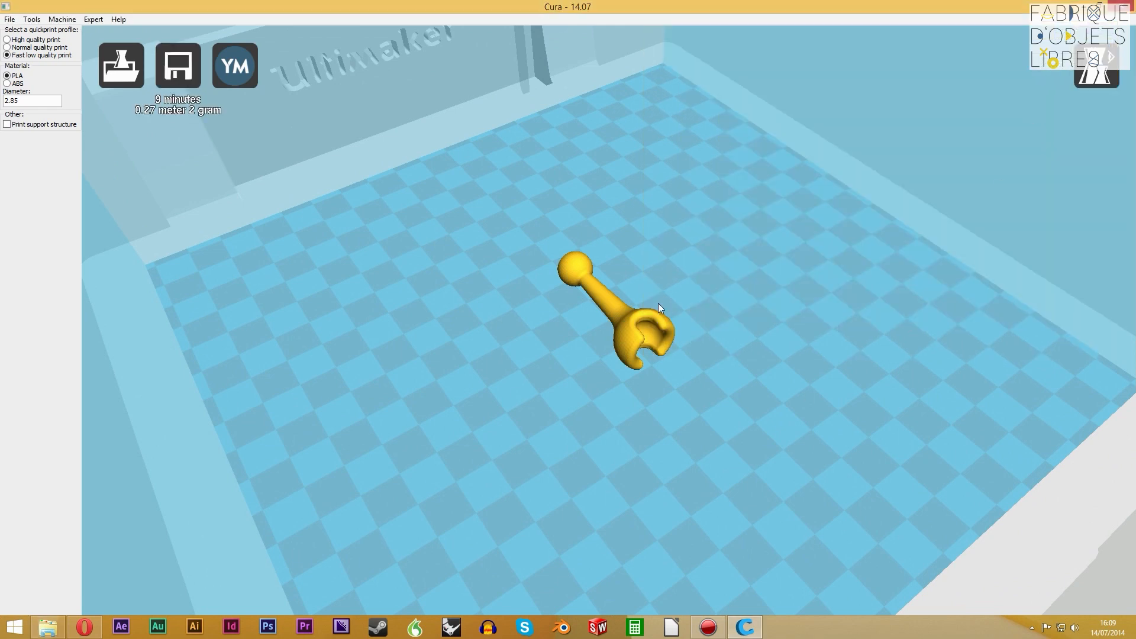
# Select the ball-to-socket post and move it from the plate's centre toward its left front area
pyautogui.moveTo(698, 442)
pyautogui.mouseDown(button='right')
pyautogui.moveTo(716, 442)
pyautogui.moveTo(699, 435)
pyautogui.mouseUp(button='right')
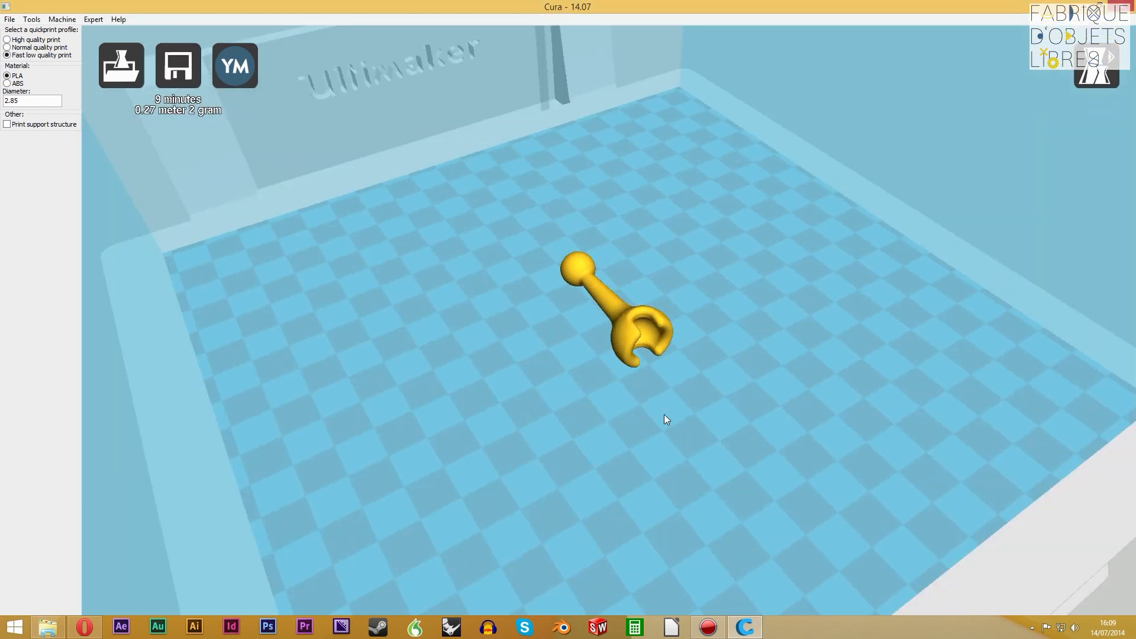
pyautogui.click(633, 348)
pyautogui.scroll(4, 763, 378)
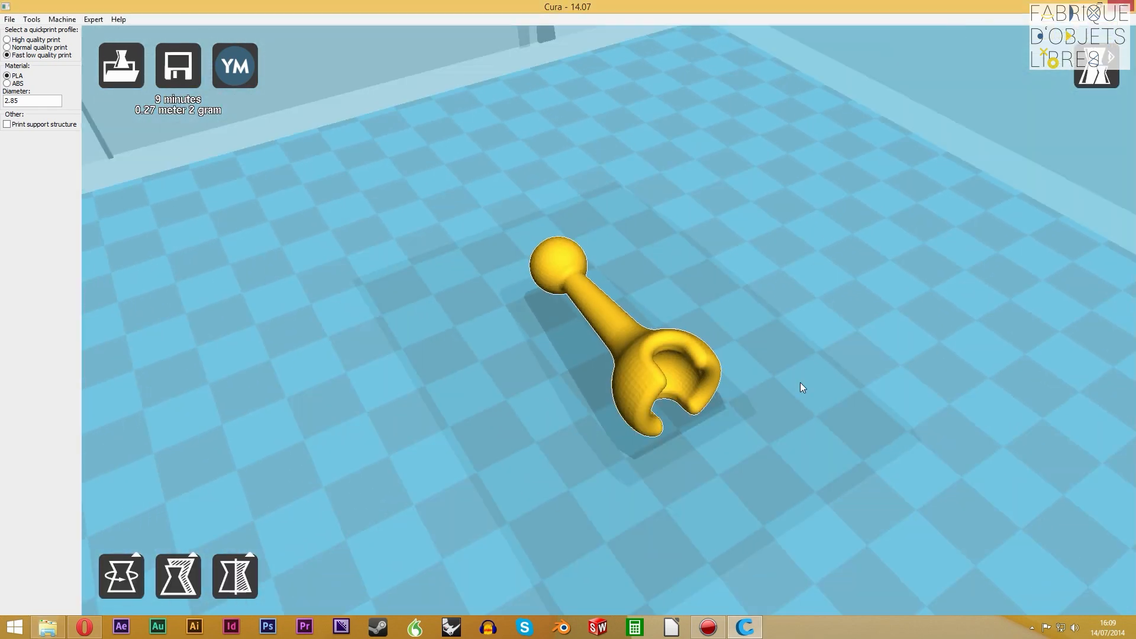
pyautogui.scroll(-15, 750, 429)
pyautogui.scroll(6, 744, 421)
pyautogui.scroll(1, 729, 408)
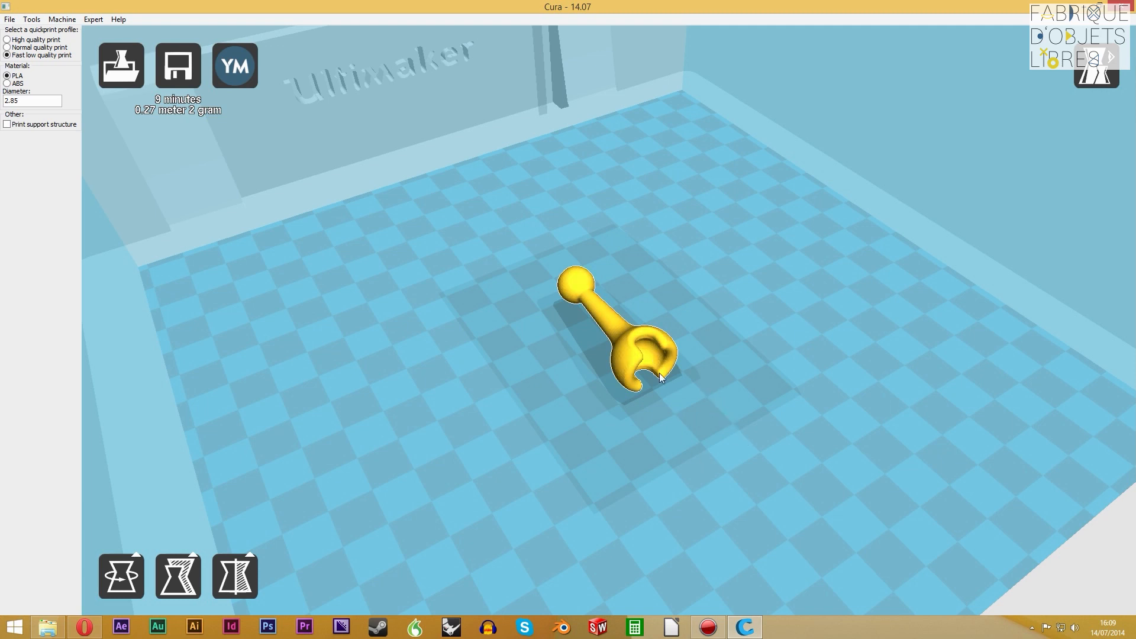
pyautogui.moveTo(616, 333); pyautogui.dragTo(361, 386)
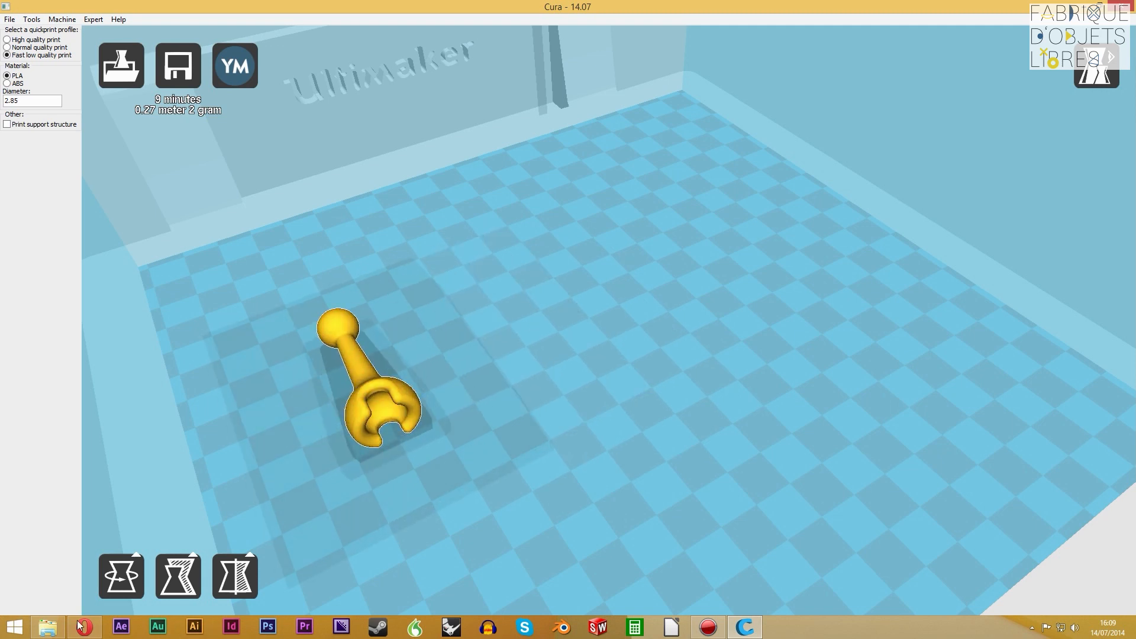
# Add reaching_elephantD.stl from the tuto Cura folder to the build plate beside the post
pyautogui.click(50, 627)
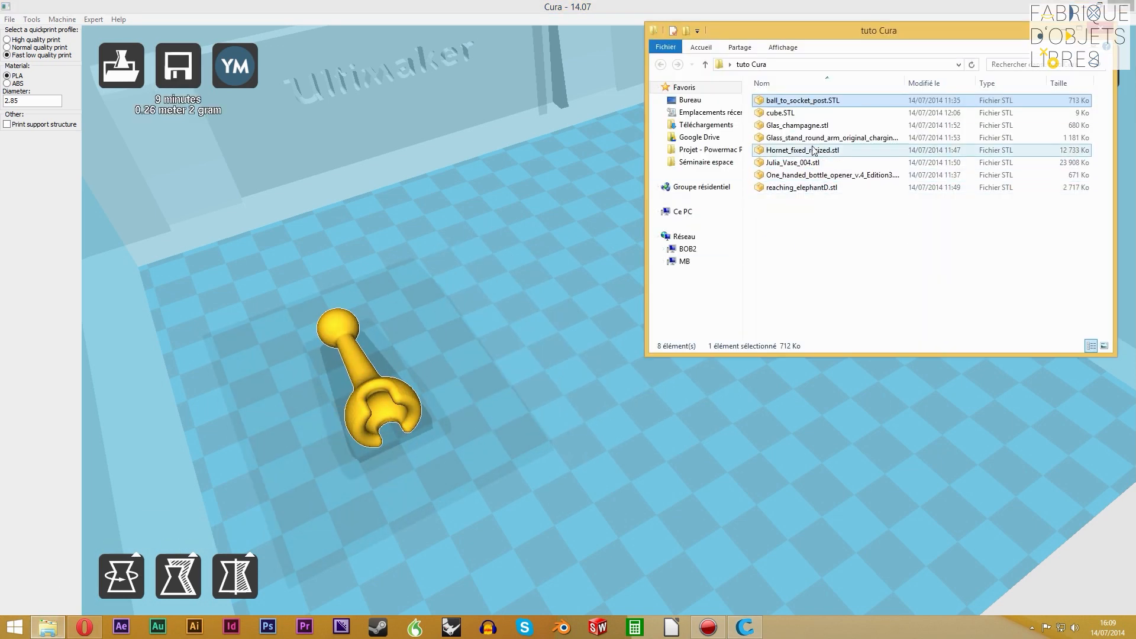
pyautogui.click(823, 177)
pyautogui.click(811, 188)
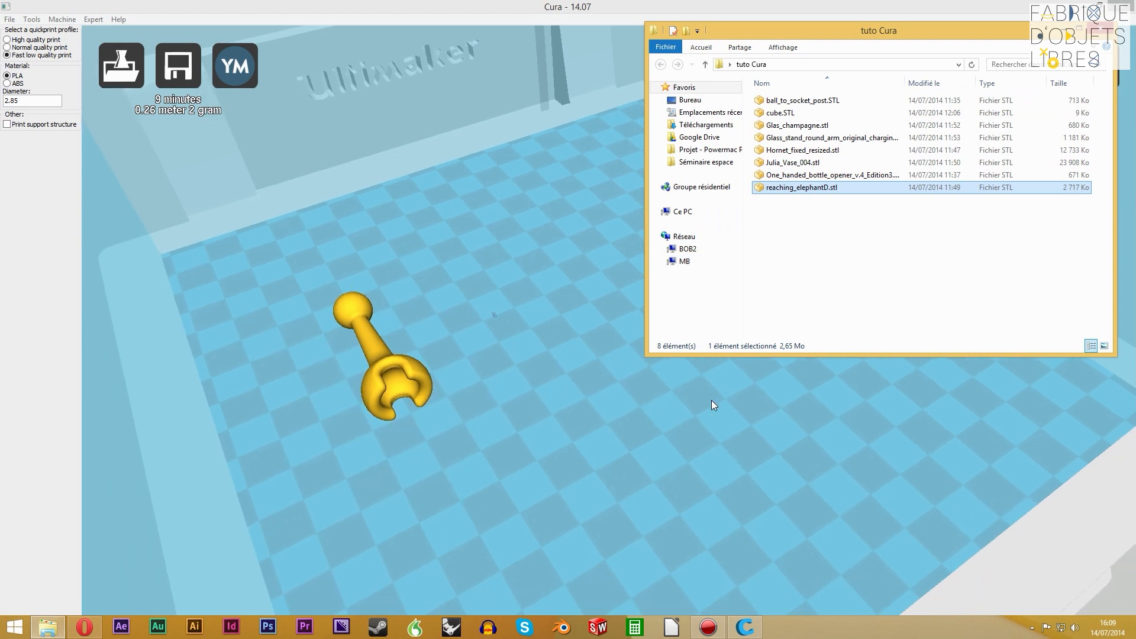
pyautogui.click(490, 334)
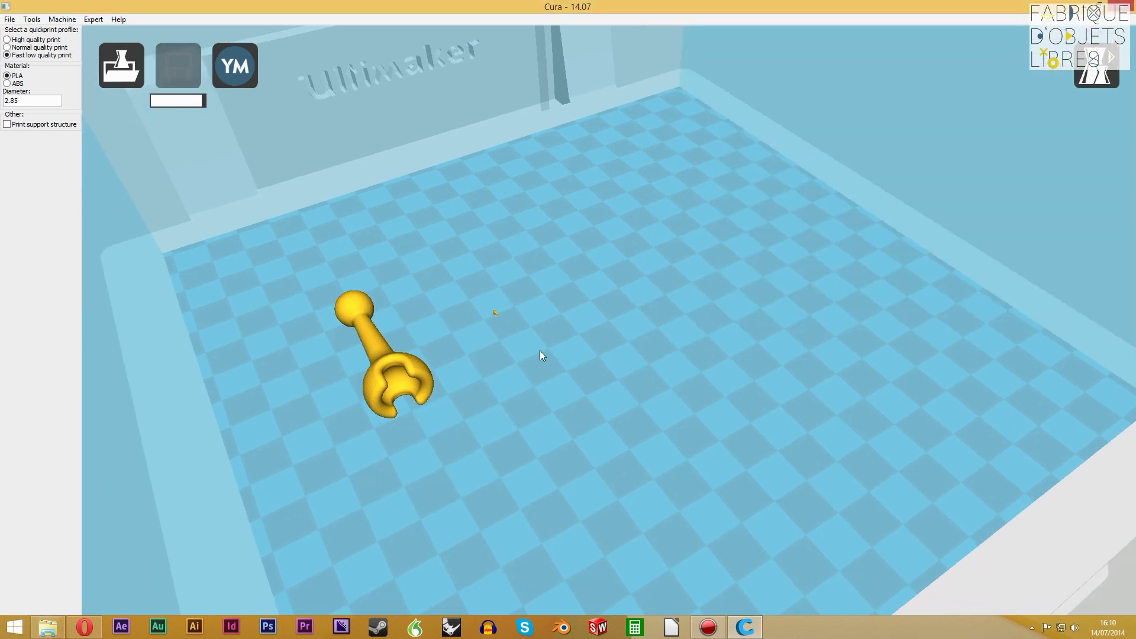
# Scale the elephant uniformly to a Z size of 30 mm
pyautogui.scroll(5, 500, 325)
pyautogui.moveTo(514, 354); pyautogui.dragTo(408, 415, button='right')
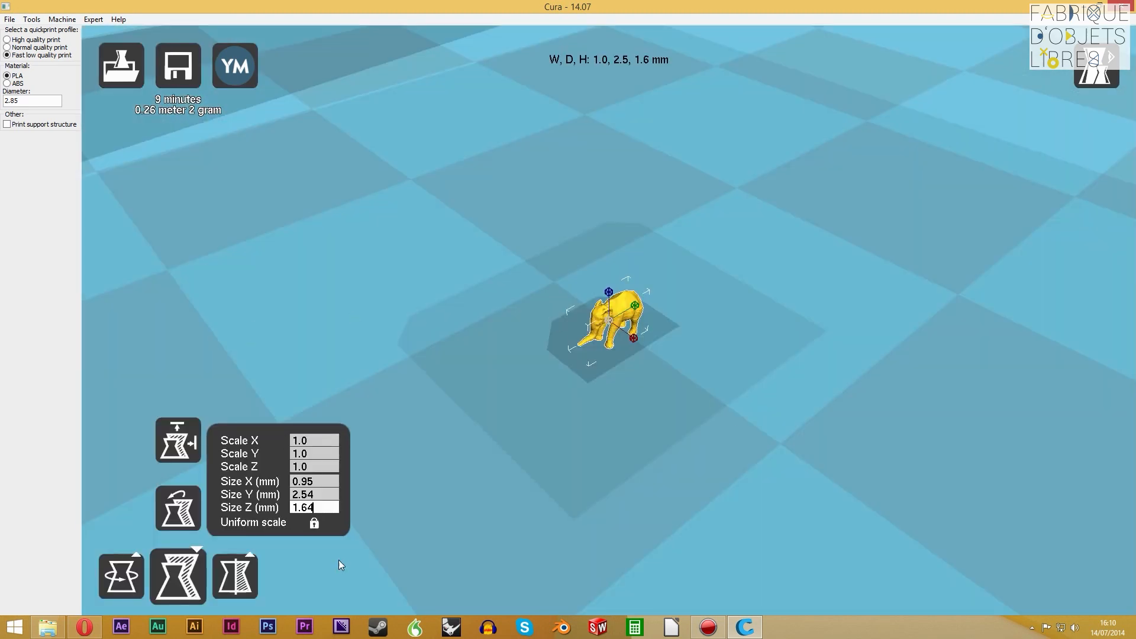
pyautogui.click(178, 593)
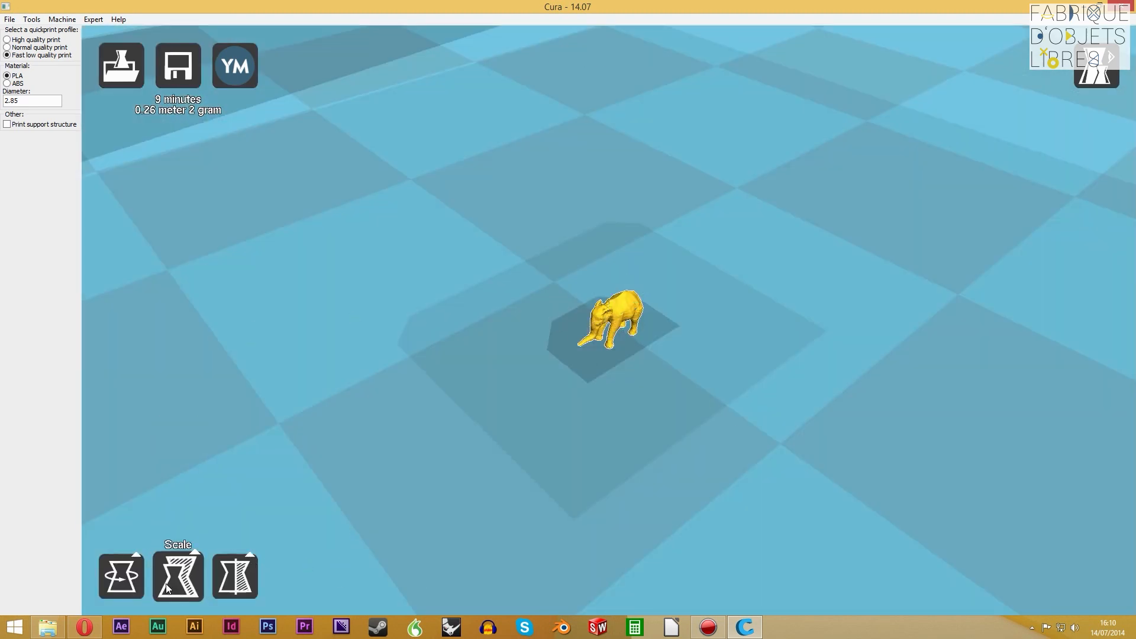
pyautogui.click(167, 591)
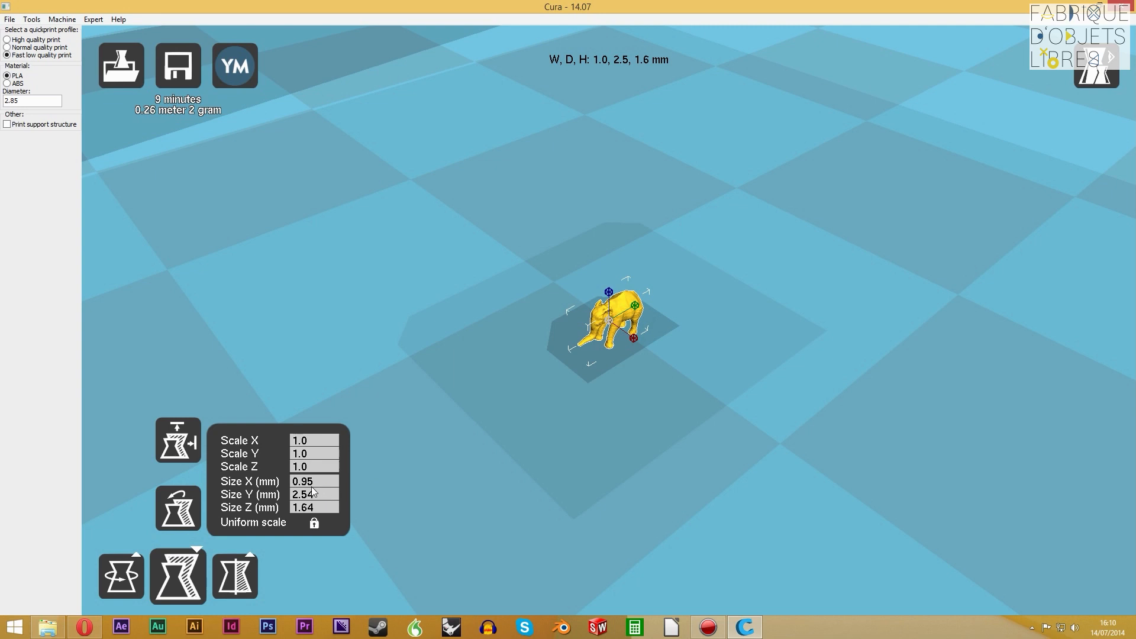
pyautogui.click(316, 510)
pyautogui.press('BackSpace')
pyautogui.press('BackSpace')
pyautogui.press('BackSpace')
pyautogui.press('BackSpace')
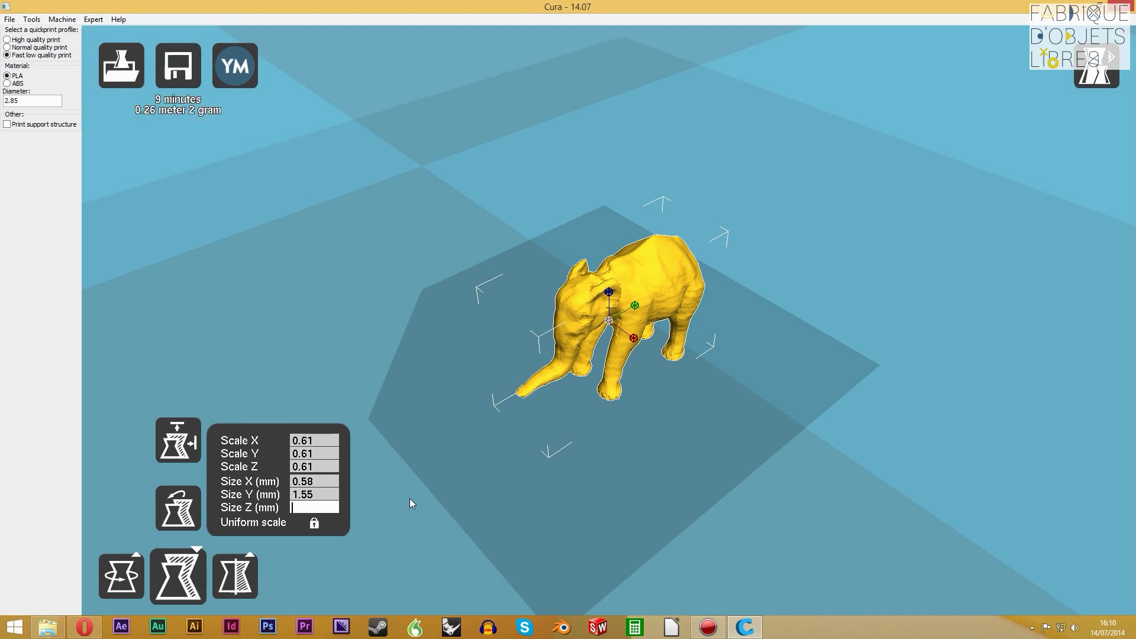
pyautogui.write('30')
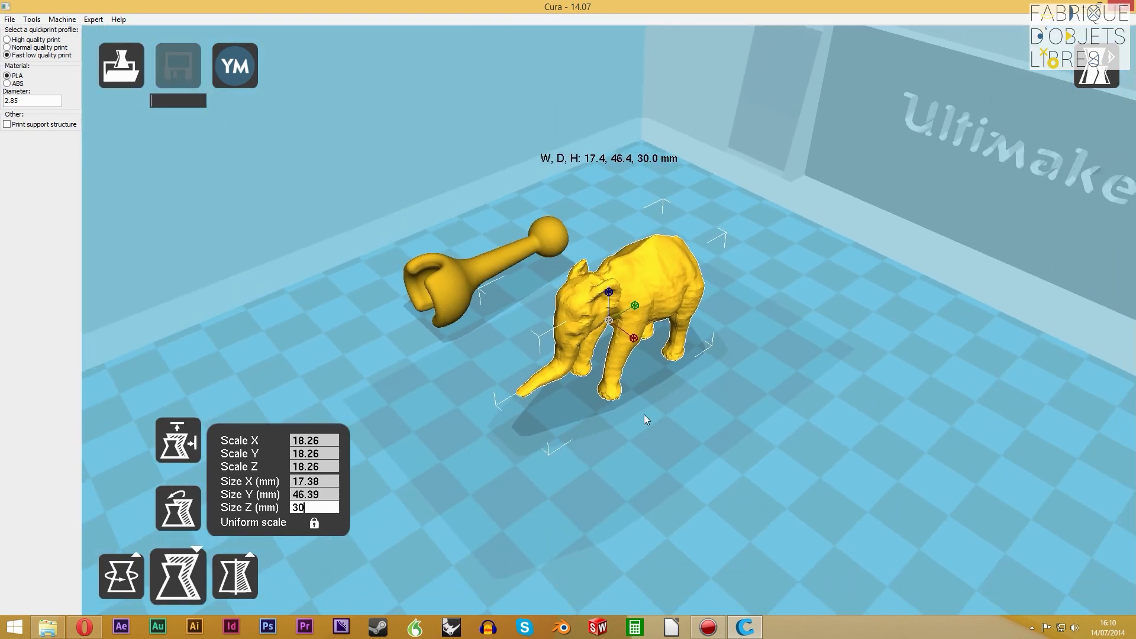
# Delete the elephant from the build plate, leaving only the ball-to-socket post
pyautogui.moveTo(609, 308); pyautogui.dragTo(720, 425, button='right')
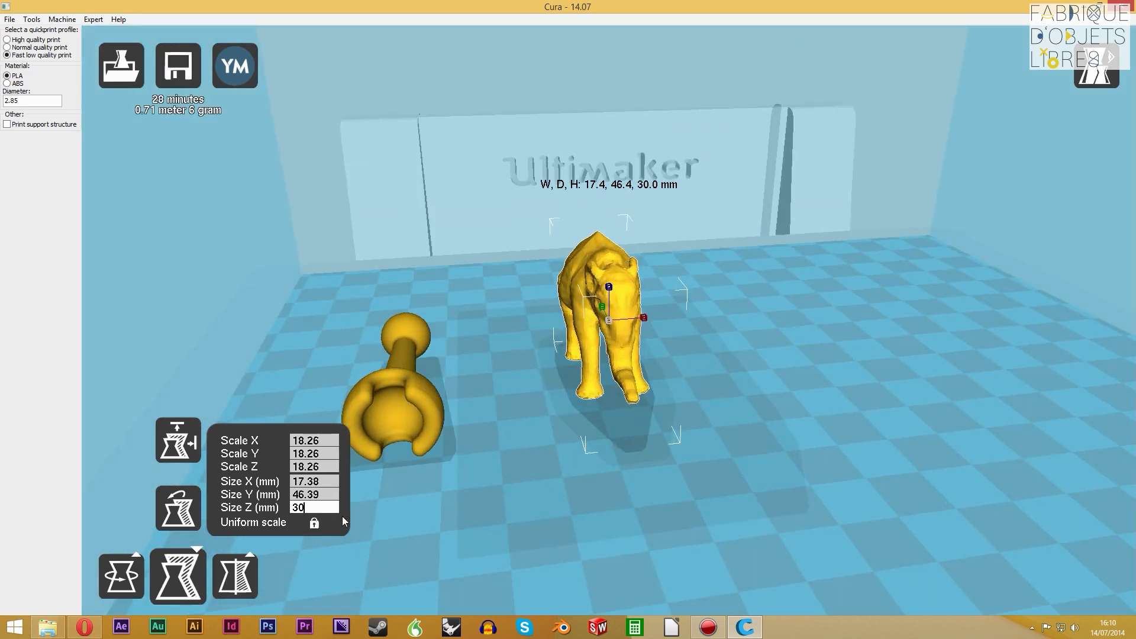
pyautogui.moveTo(648, 536); pyautogui.dragTo(726, 492, button='right')
pyautogui.scroll(5, 607, 338)
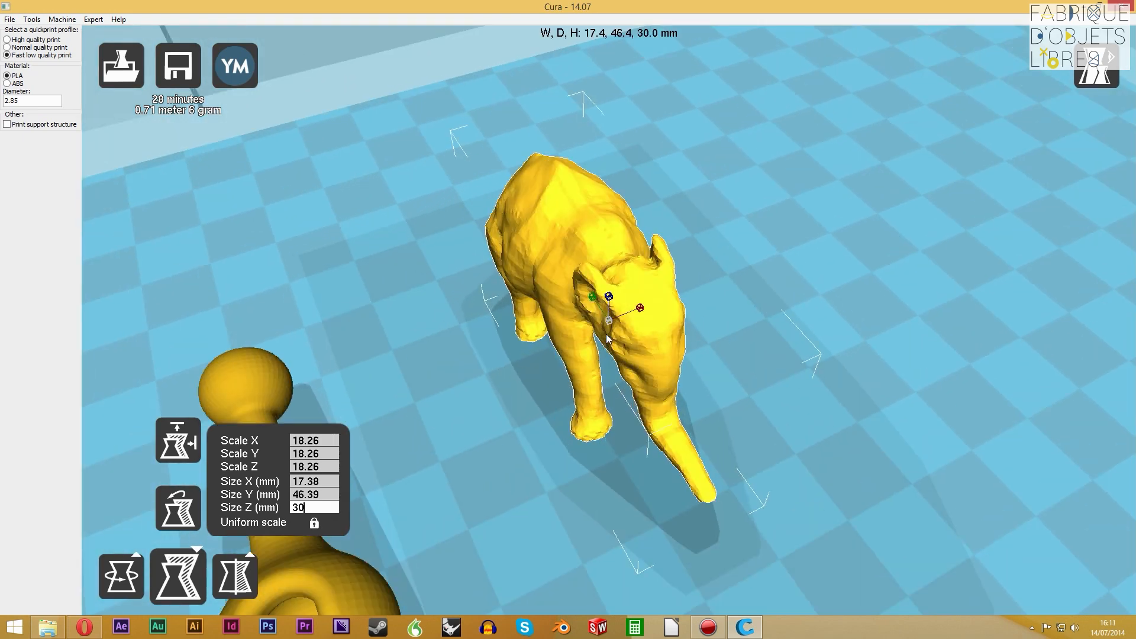
pyautogui.scroll(-9, 605, 336)
pyautogui.moveTo(607, 337); pyautogui.dragTo(544, 397, button='right')
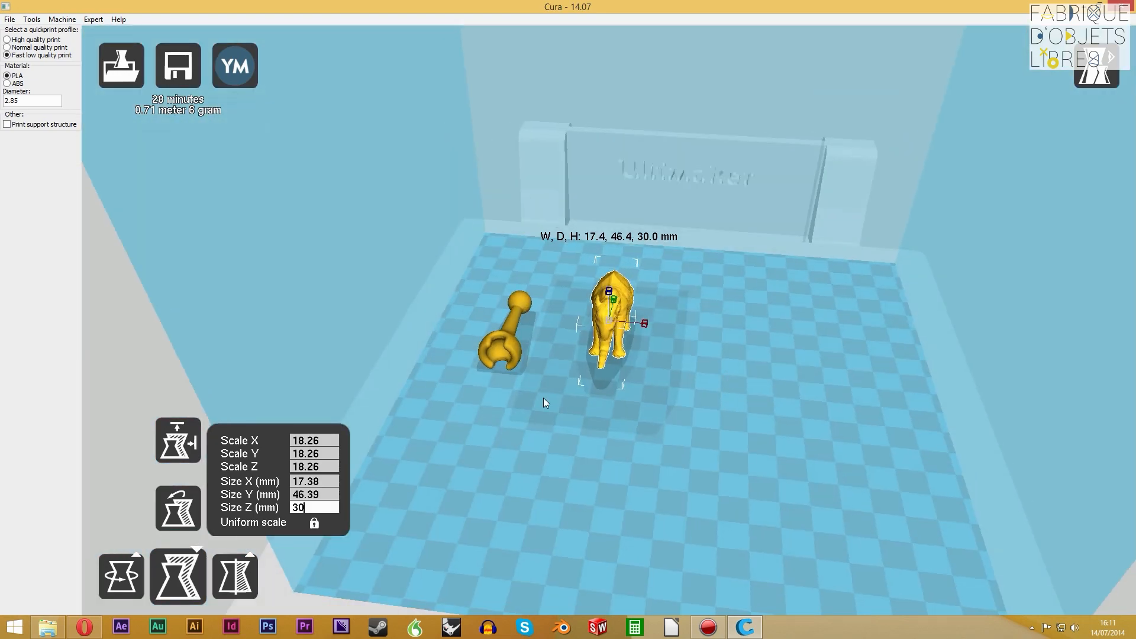
pyautogui.scroll(4, 490, 357)
pyautogui.click(428, 355)
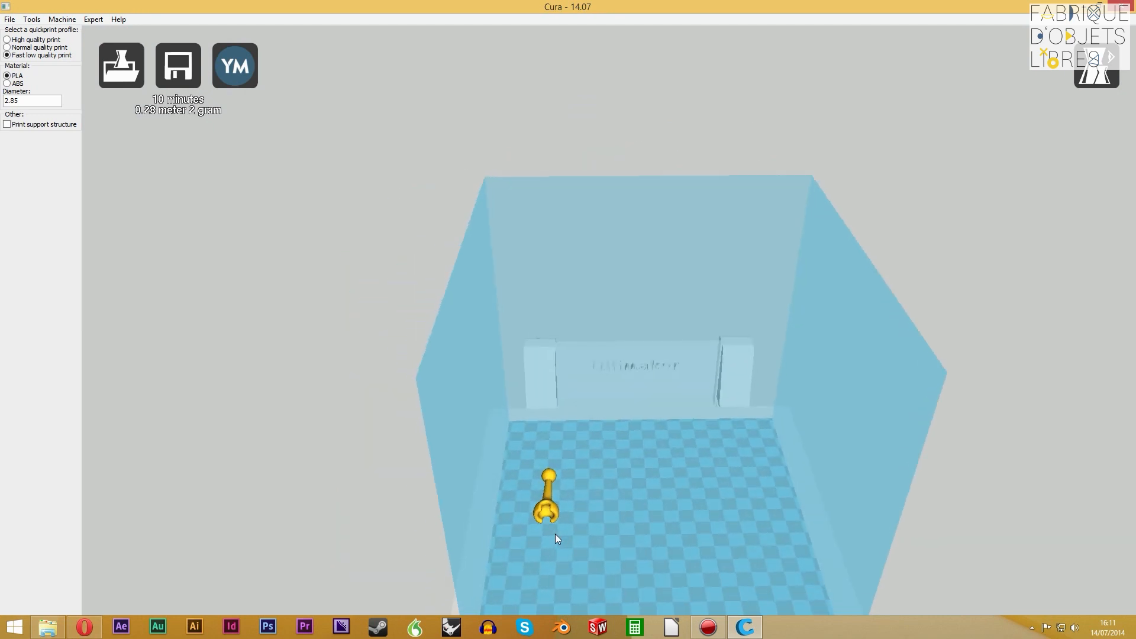
# Move the ball-to-socket post from the plate's left side toward its centre
pyautogui.click(540, 511)
pyautogui.moveTo(581, 415); pyautogui.dragTo(998, 439)
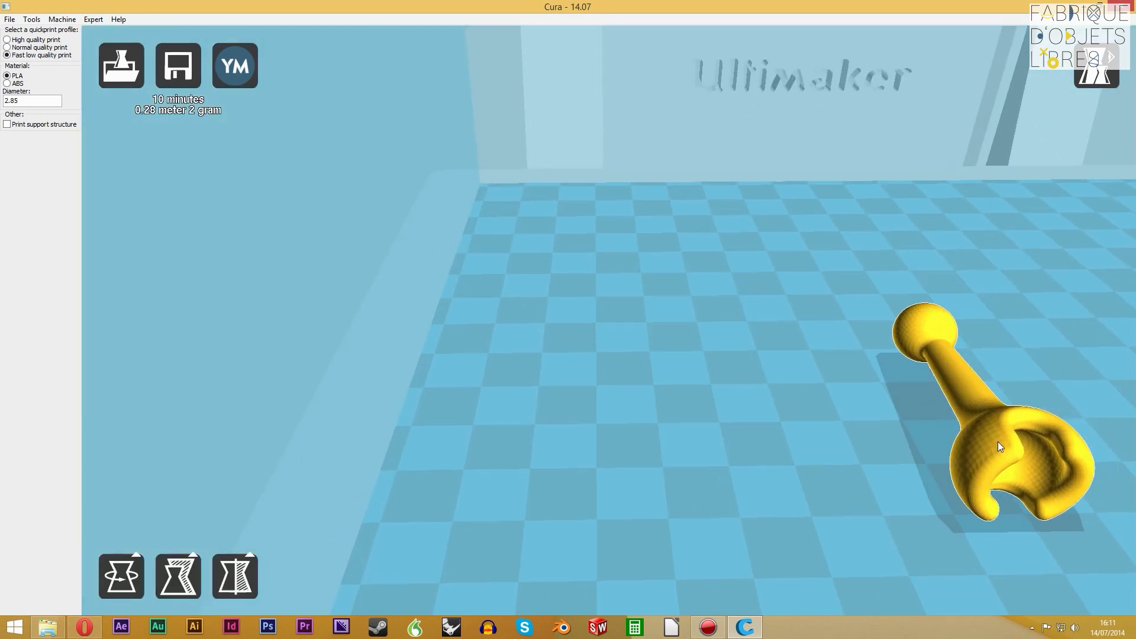
pyautogui.scroll(3, 1089, 478)
pyautogui.scroll(-11, 1090, 478)
pyautogui.moveTo(771, 365); pyautogui.dragTo(820, 400)
# Check the post's scale and size values, deselect it and examine from a low side view how it rests on the plate
pyautogui.click(187, 585)
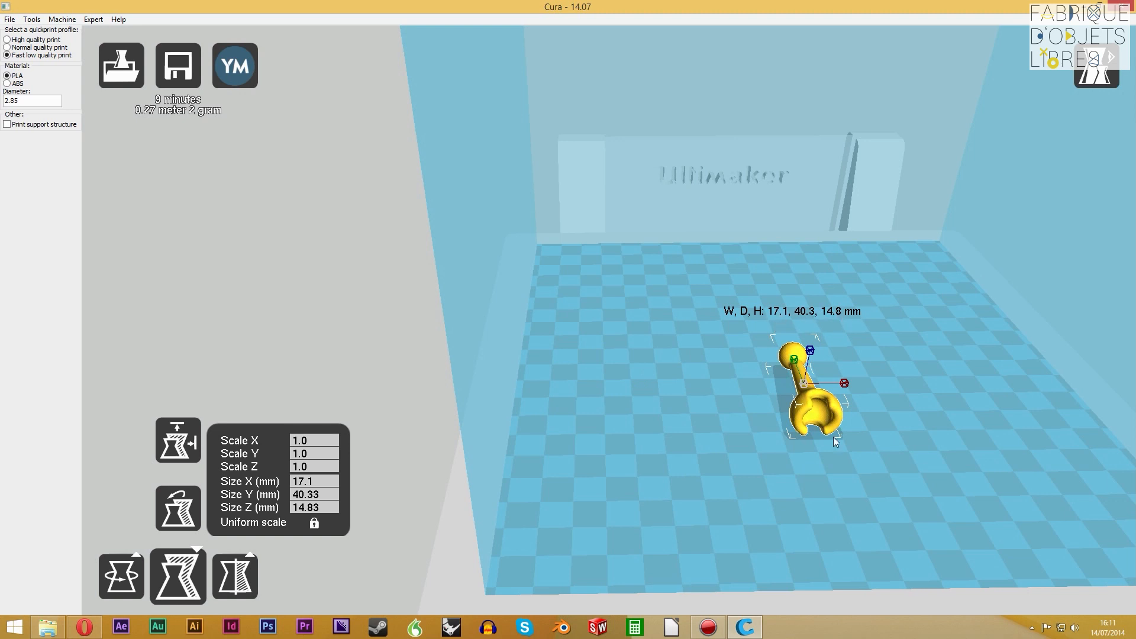
pyautogui.click(842, 520)
pyautogui.moveTo(780, 470); pyautogui.dragTo(820, 481, button='right')
pyautogui.scroll(-5, 813, 296)
pyautogui.scroll(8, 781, 287)
pyautogui.moveTo(942, 218); pyautogui.dragTo(942, 185, button='right')
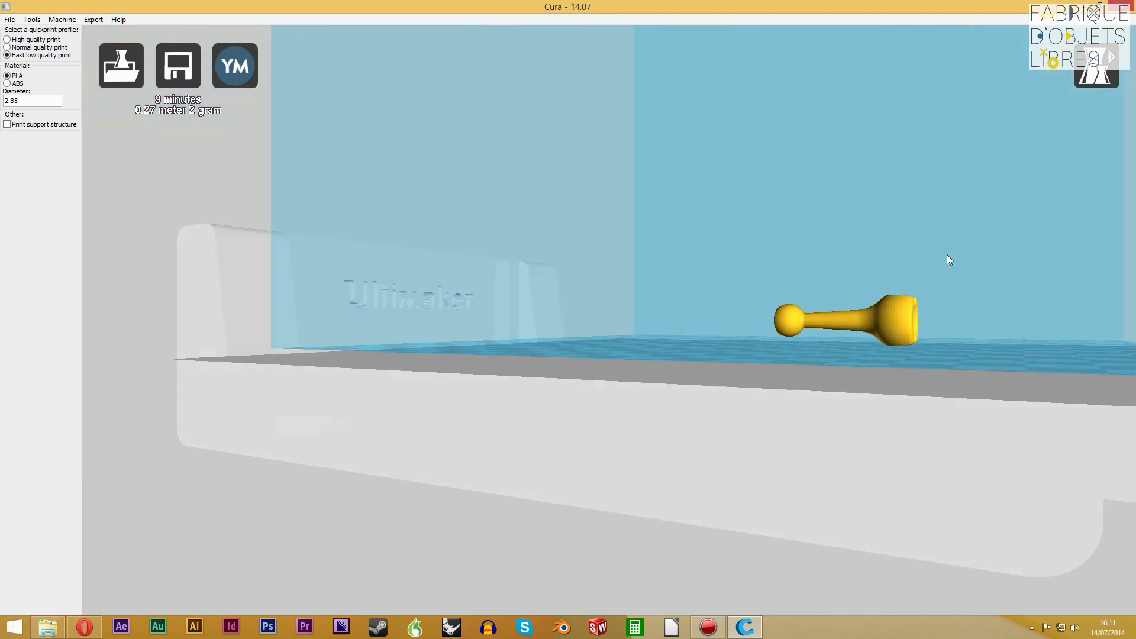
pyautogui.scroll(5, 1000, 303)
pyautogui.scroll(-9, 1002, 306)
pyautogui.moveTo(1003, 305); pyautogui.dragTo(974, 360, button='right')
pyautogui.rightClick(967, 363)
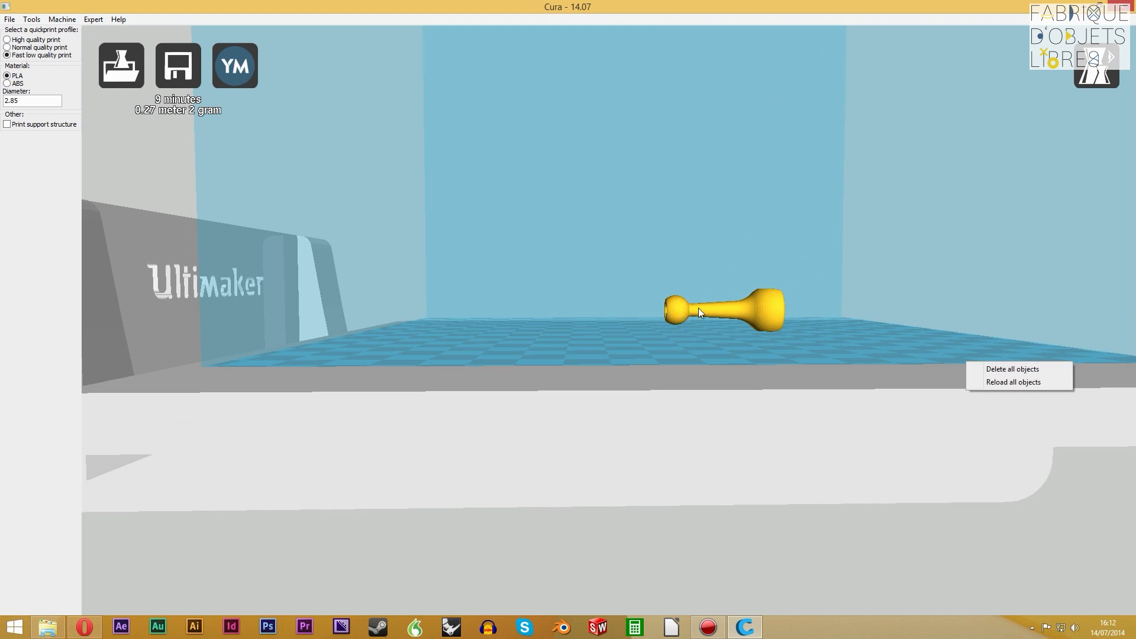
pyautogui.moveTo(681, 333); pyautogui.dragTo(720, 239, button='right')
pyautogui.scroll(3, 718, 237)
pyautogui.moveTo(848, 198); pyautogui.dragTo(872, 228, button='right')
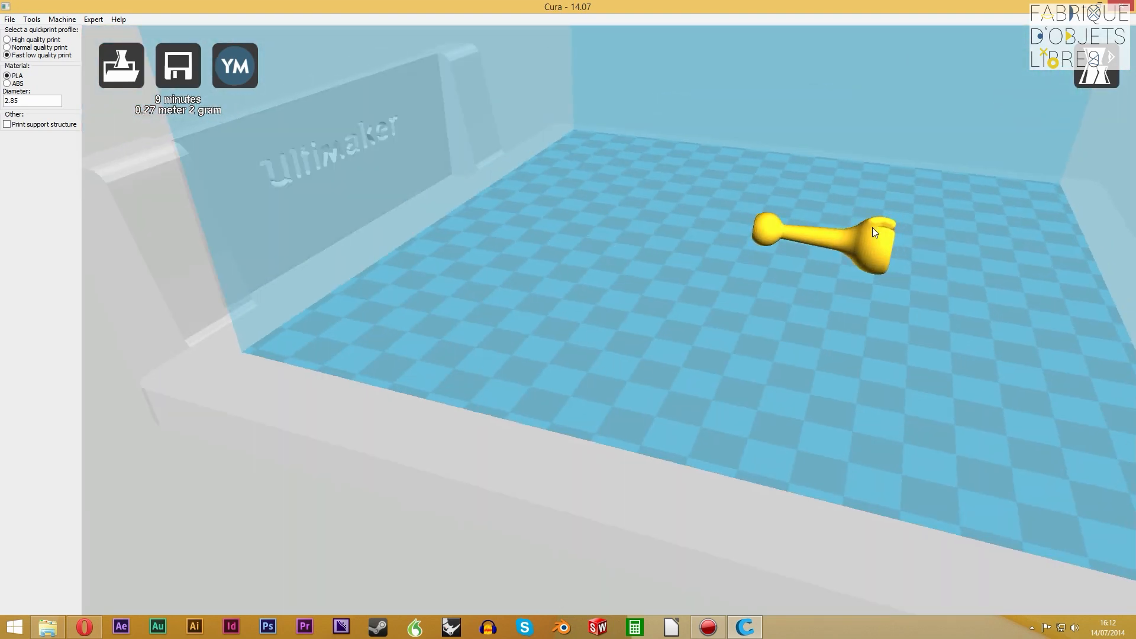
# Rotate the ball-to-socket post upright so that it stands on its socket end
pyautogui.click(866, 274)
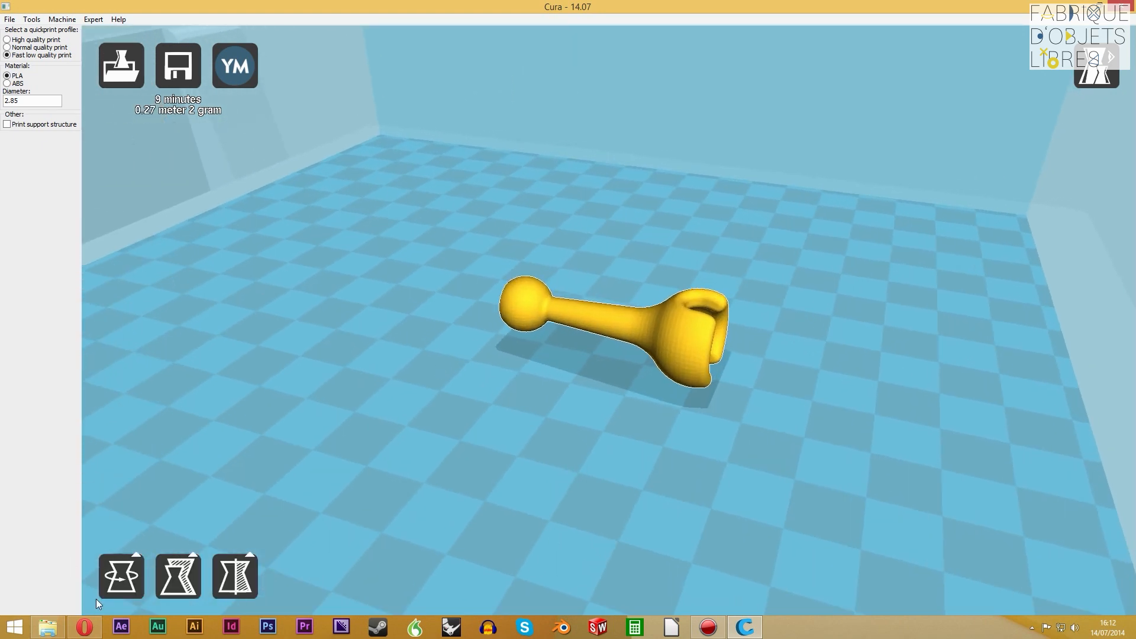
pyautogui.click(118, 577)
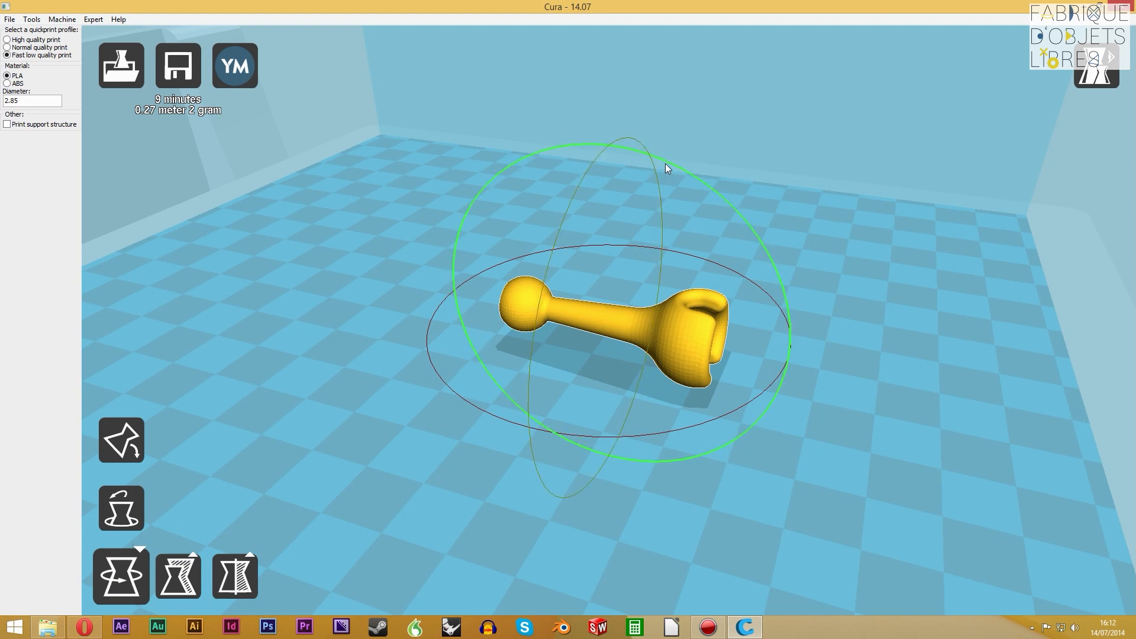
pyautogui.moveTo(666, 164); pyautogui.dragTo(761, 393)
pyautogui.moveTo(761, 393); pyautogui.dragTo(602, 444, button='right')
pyautogui.scroll(-10, 454, 322)
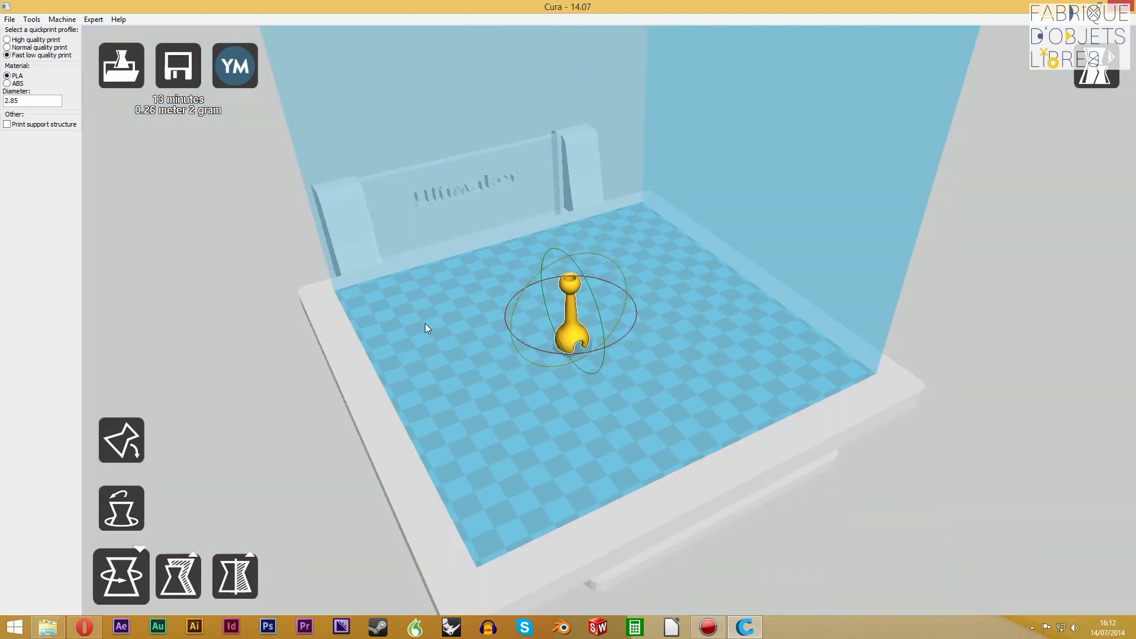
pyautogui.scroll(10, 428, 298)
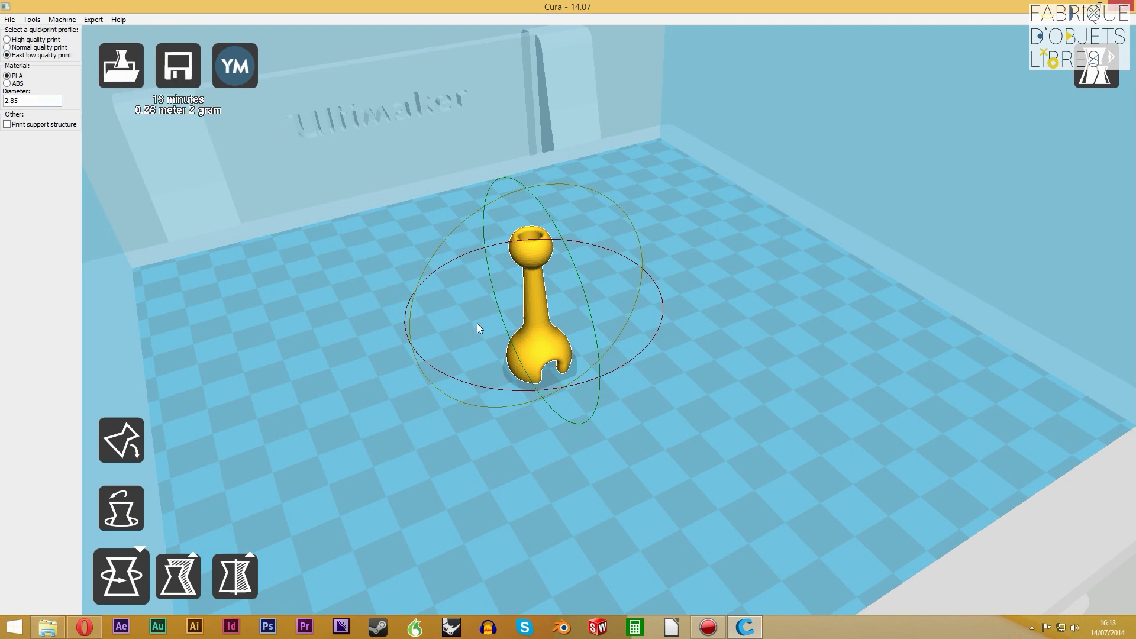
pyautogui.moveTo(669, 375)
pyautogui.mouseDown(button='right')
pyautogui.moveTo(614, 390)
pyautogui.moveTo(680, 383)
pyautogui.mouseUp(button='right')
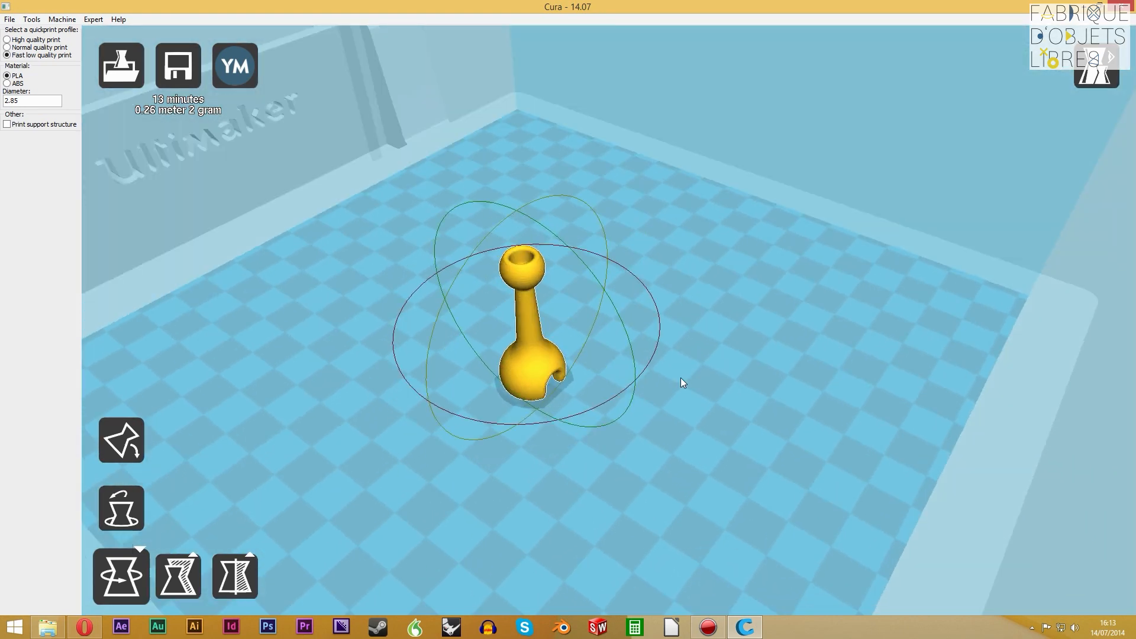
# Try the high quality print profile on the upright post and settle on normal quality print
pyautogui.click(17, 39)
pyautogui.moveTo(634, 368); pyautogui.dragTo(833, 438, button='right')
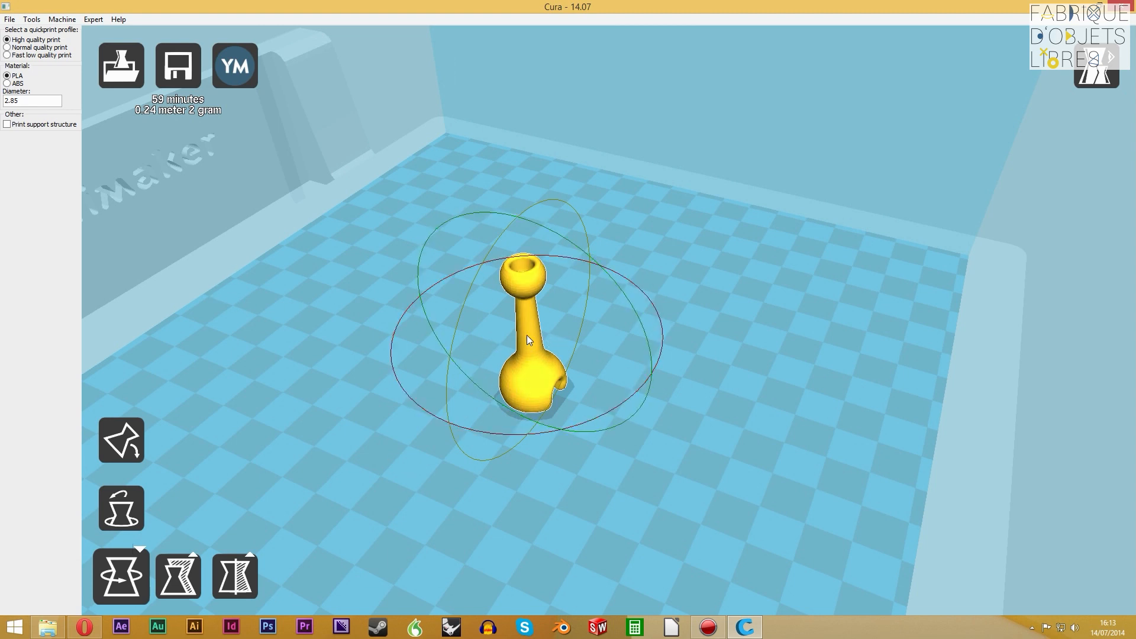
pyautogui.moveTo(528, 382); pyautogui.dragTo(504, 364, button='right')
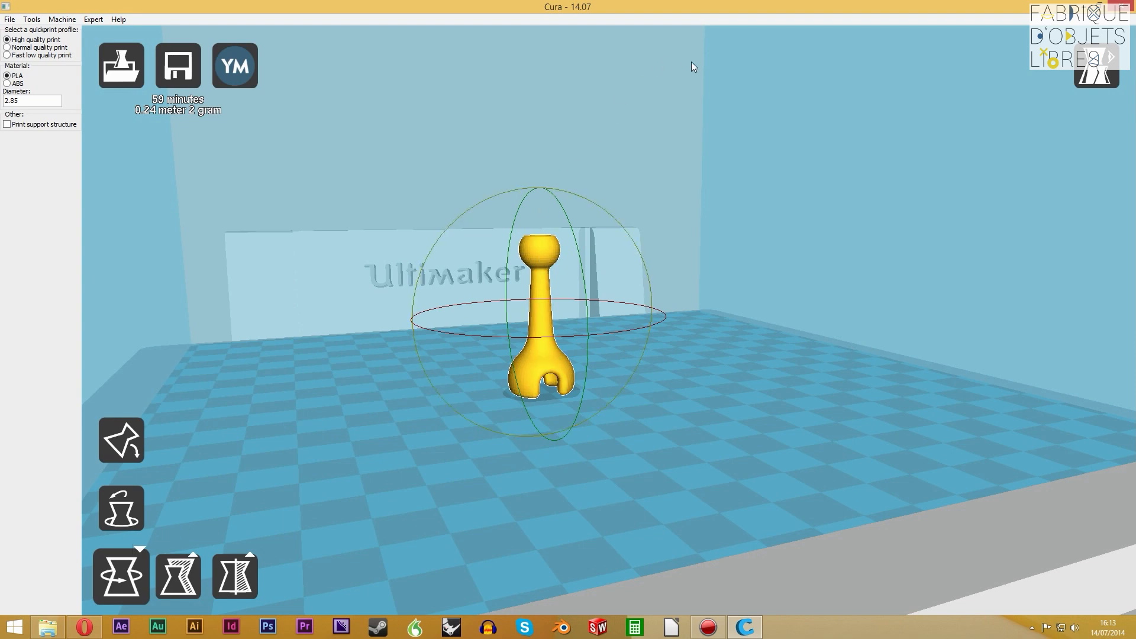
pyautogui.moveTo(549, 367)
pyautogui.mouseDown(button='right')
pyautogui.moveTo(576, 382)
pyautogui.moveTo(559, 385)
pyautogui.mouseUp(button='right')
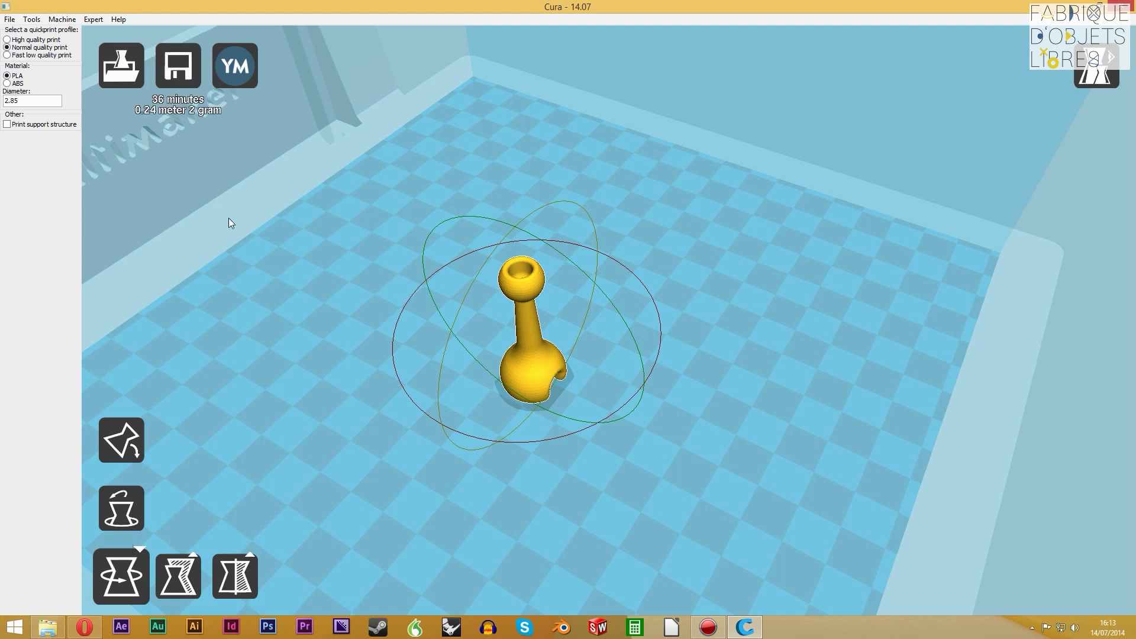
pyautogui.moveTo(531, 382)
pyautogui.mouseDown(button='right')
pyautogui.moveTo(533, 353)
pyautogui.moveTo(500, 352)
pyautogui.moveTo(526, 370)
pyautogui.mouseUp(button='right')
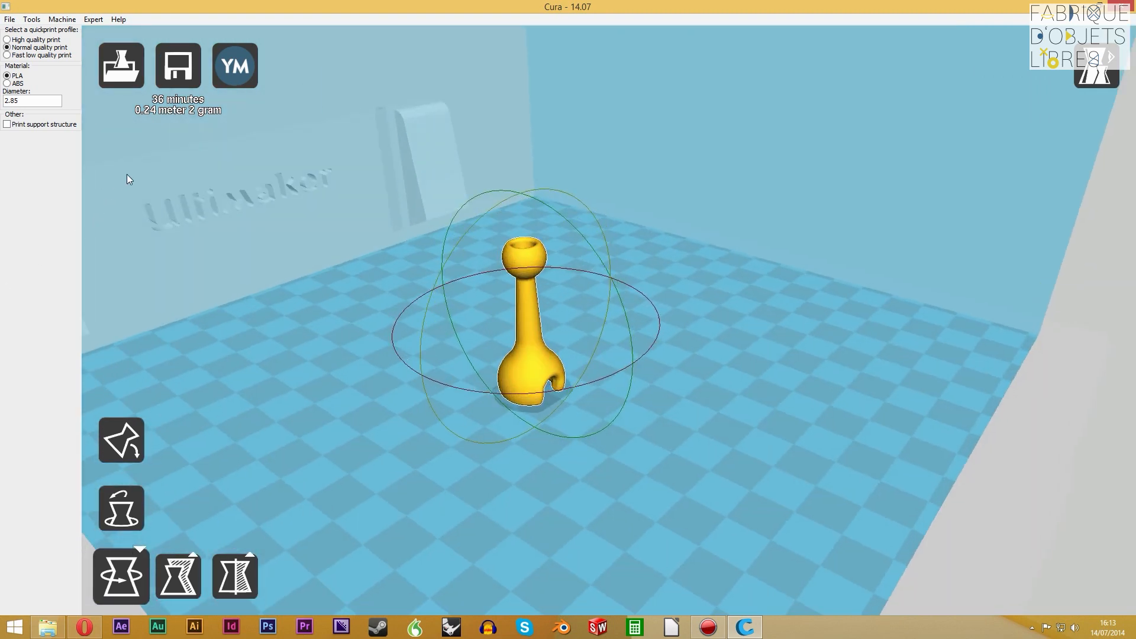
# Switch to full settings, look over the start/end G-code and advanced settings, and return to the basic settings
pyautogui.click(95, 19)
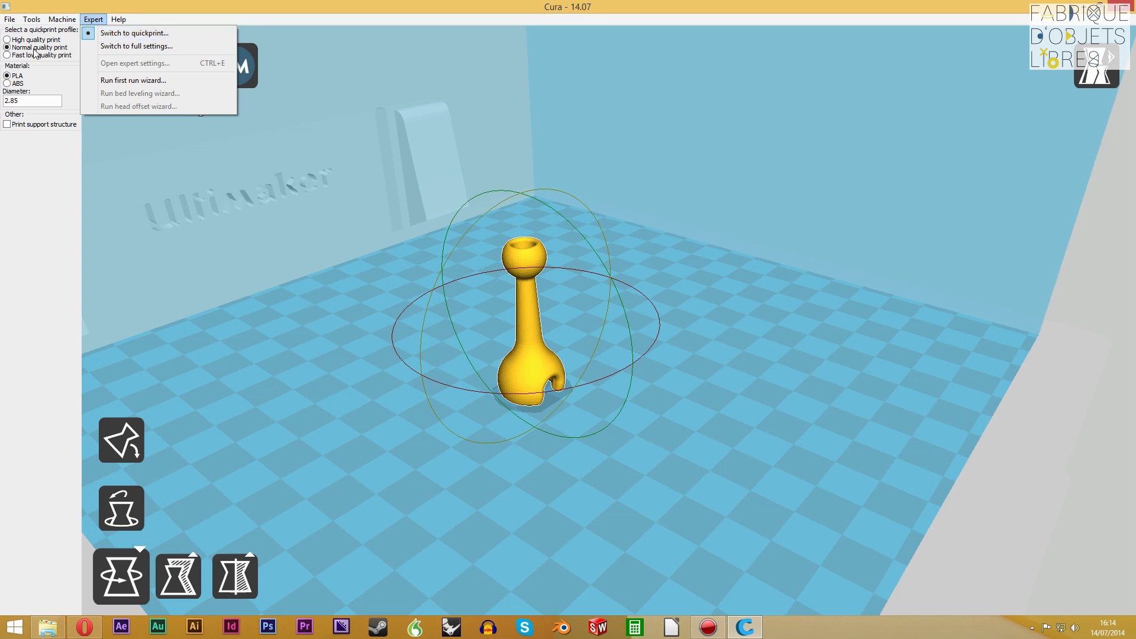
pyautogui.moveTo(111, 23)
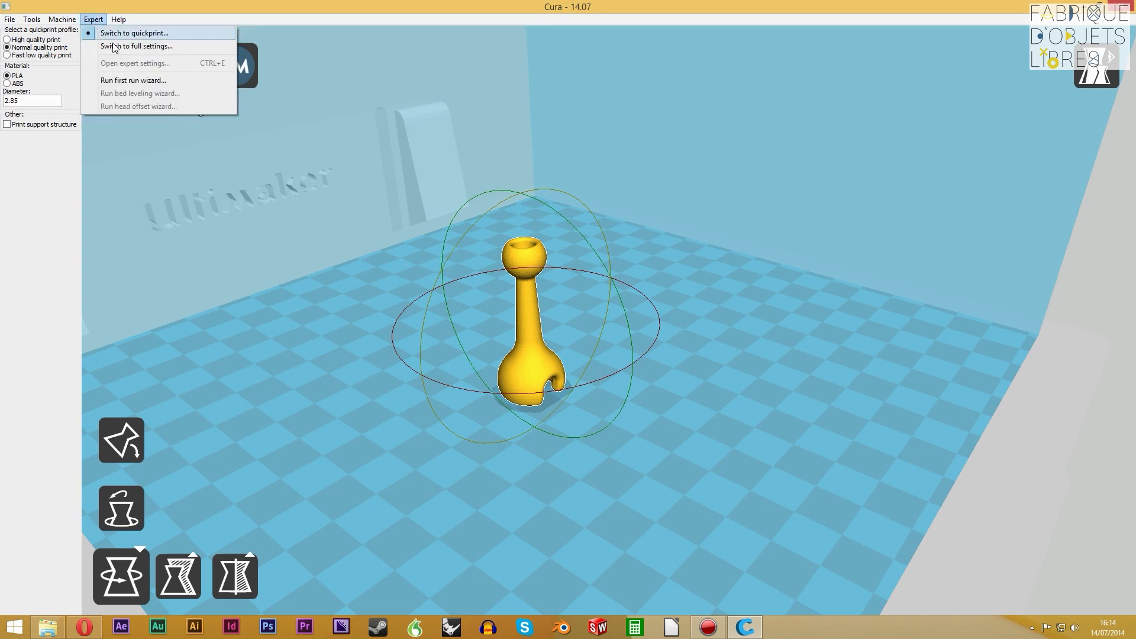
pyautogui.click(118, 46)
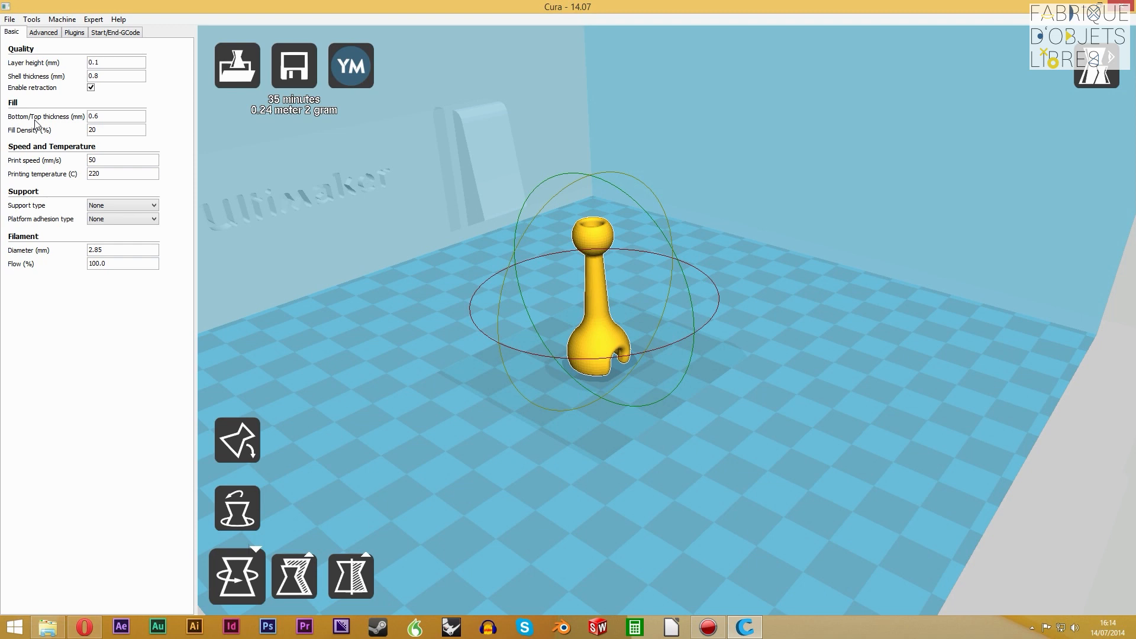
pyautogui.click(75, 33)
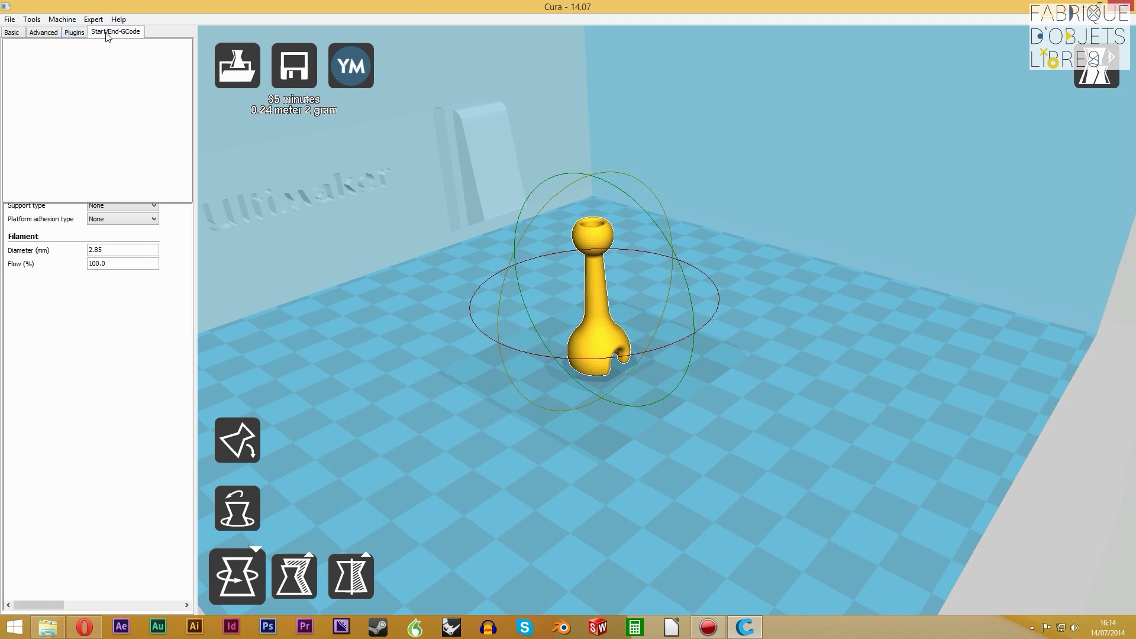
pyautogui.click(42, 33)
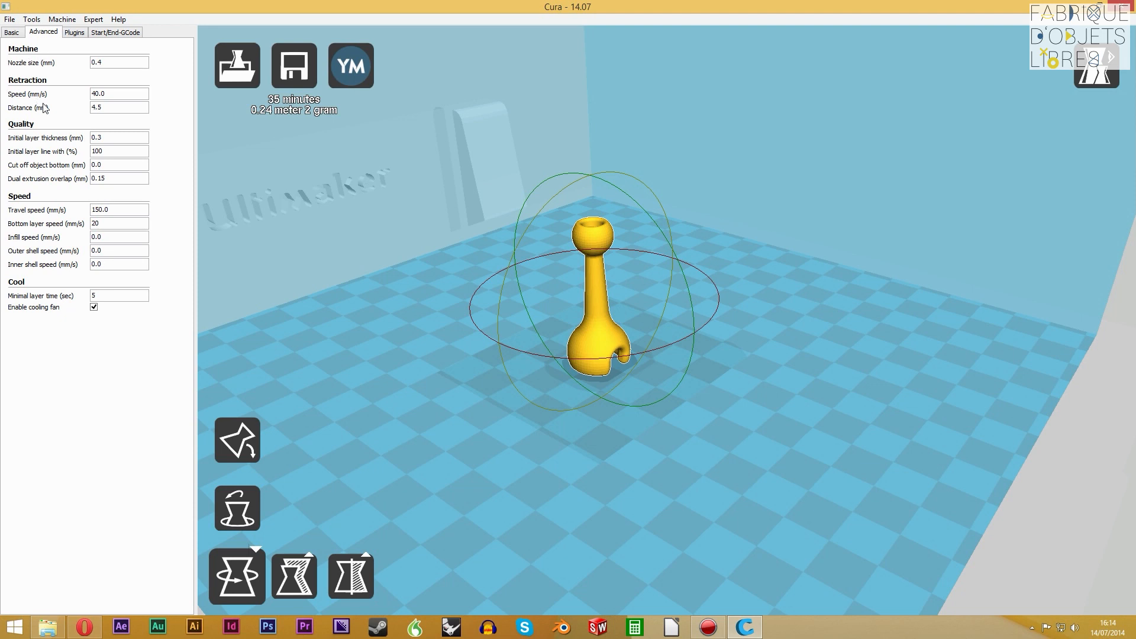
pyautogui.click(11, 32)
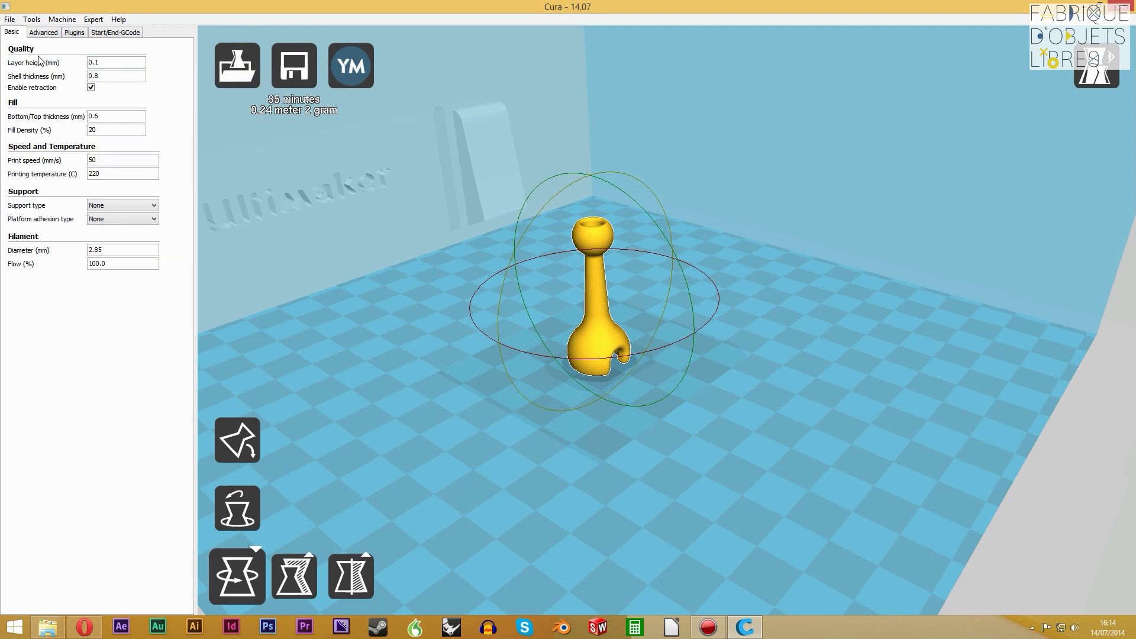
# Set the layer height to 0.2 mm
pyautogui.click(124, 65)
pyautogui.click(114, 75)
pyautogui.click(114, 62)
pyautogui.moveTo(115, 65)
pyautogui.press('BackSpace')
pyautogui.write('2')
pyautogui.press('Tab')
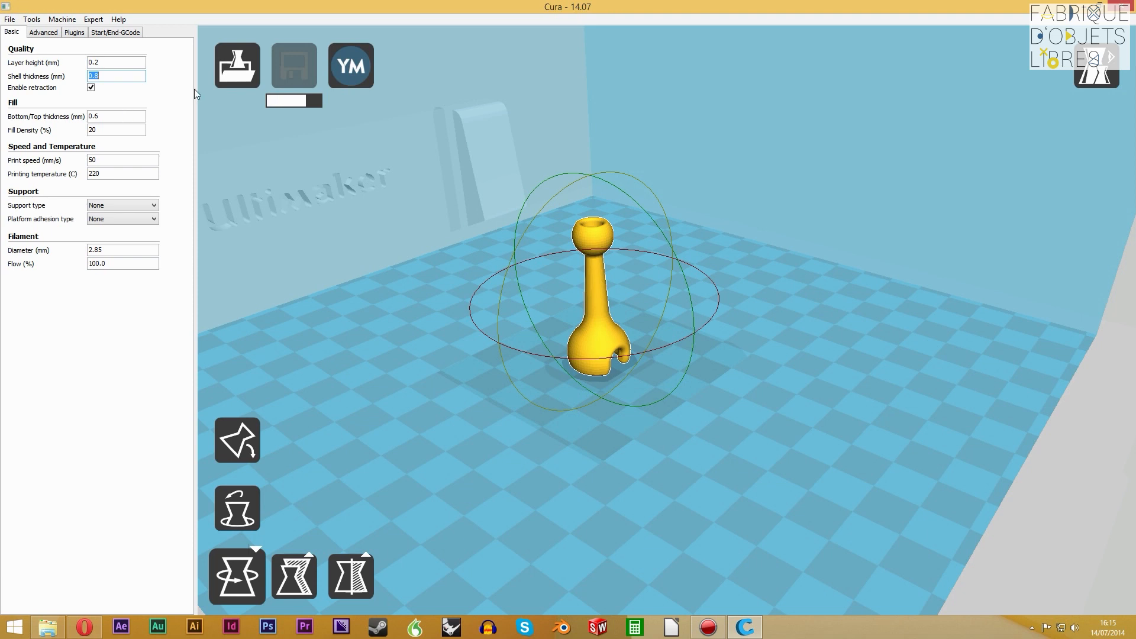
# Set the layer height back to 0.1 mm
pyautogui.click(118, 64)
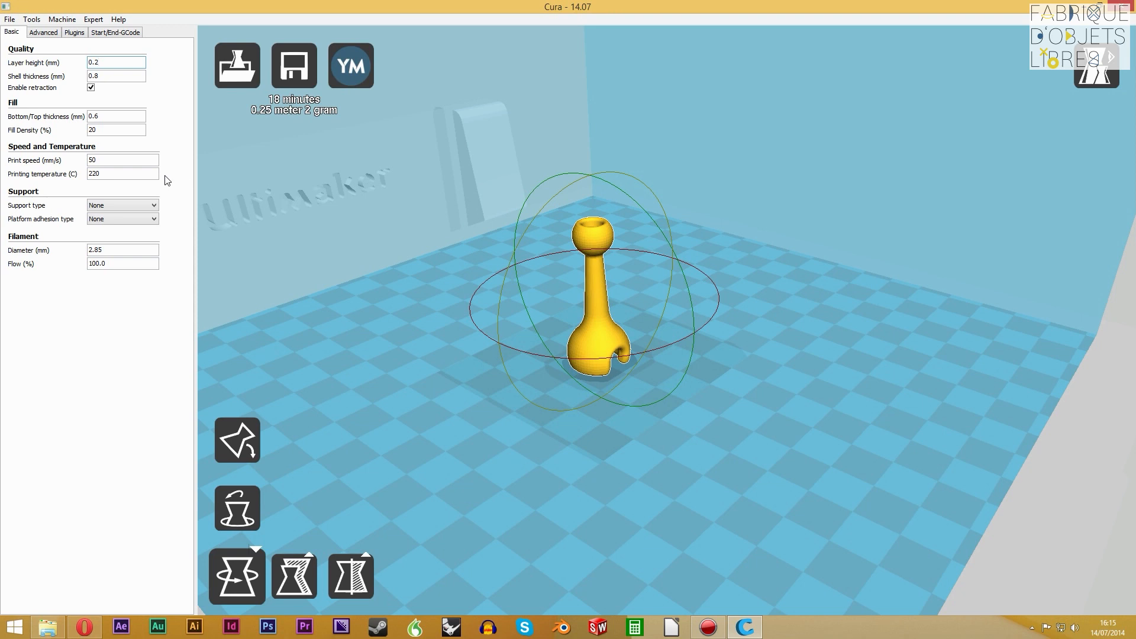
pyautogui.moveTo(156, 203)
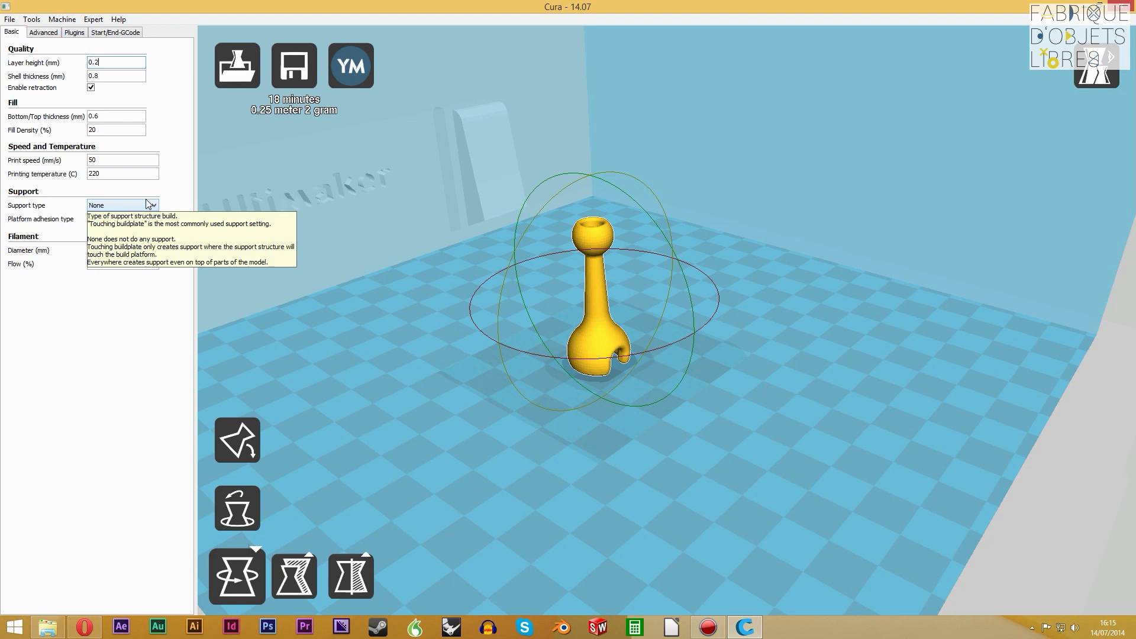
pyautogui.moveTo(109, 61)
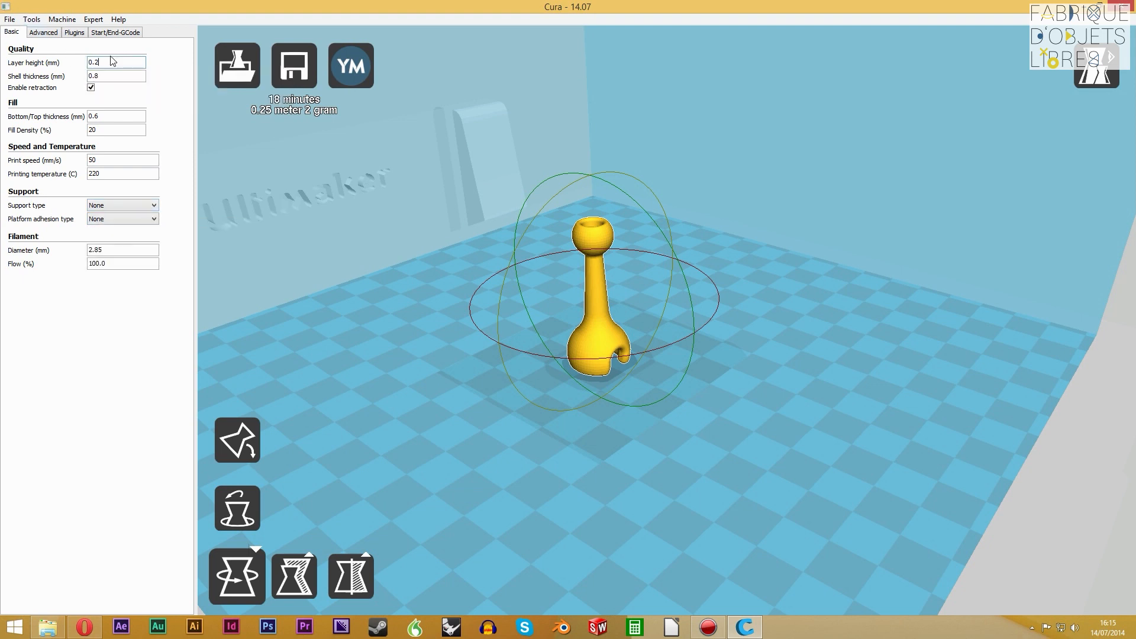
pyautogui.press('BackSpace')
pyautogui.press('BackSpace')
pyautogui.press('BackSpace')
pyautogui.write('0.1')
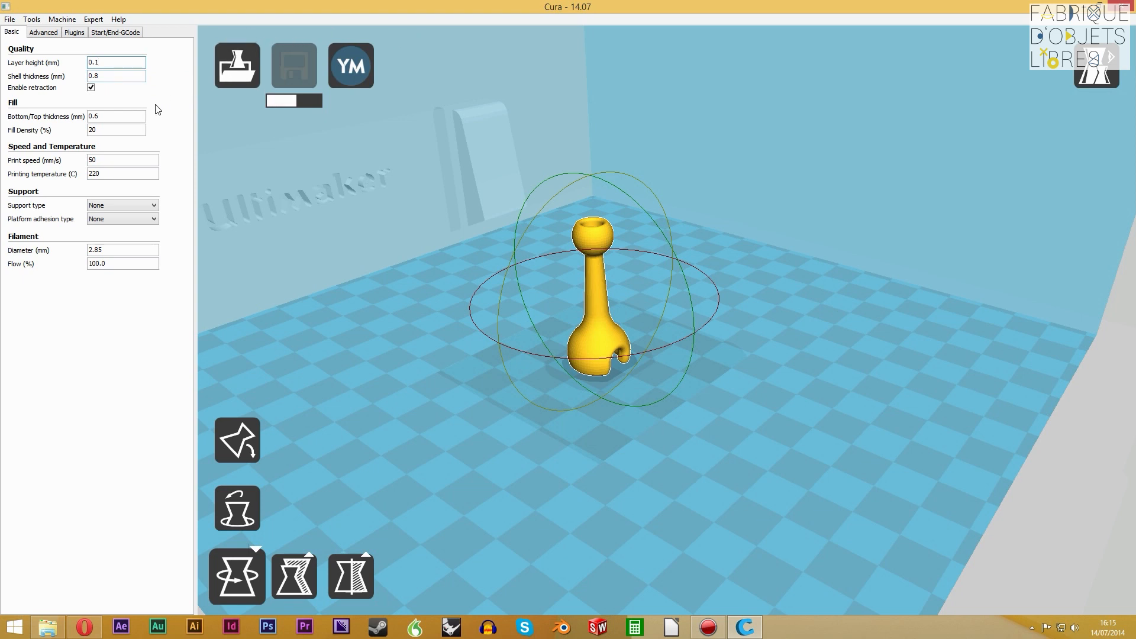
# Switch the display of the upright post from the normal view to the layers view
pyautogui.click(117, 76)
pyautogui.moveTo(616, 341); pyautogui.dragTo(610, 305, button='right')
pyautogui.scroll(5, 610, 314)
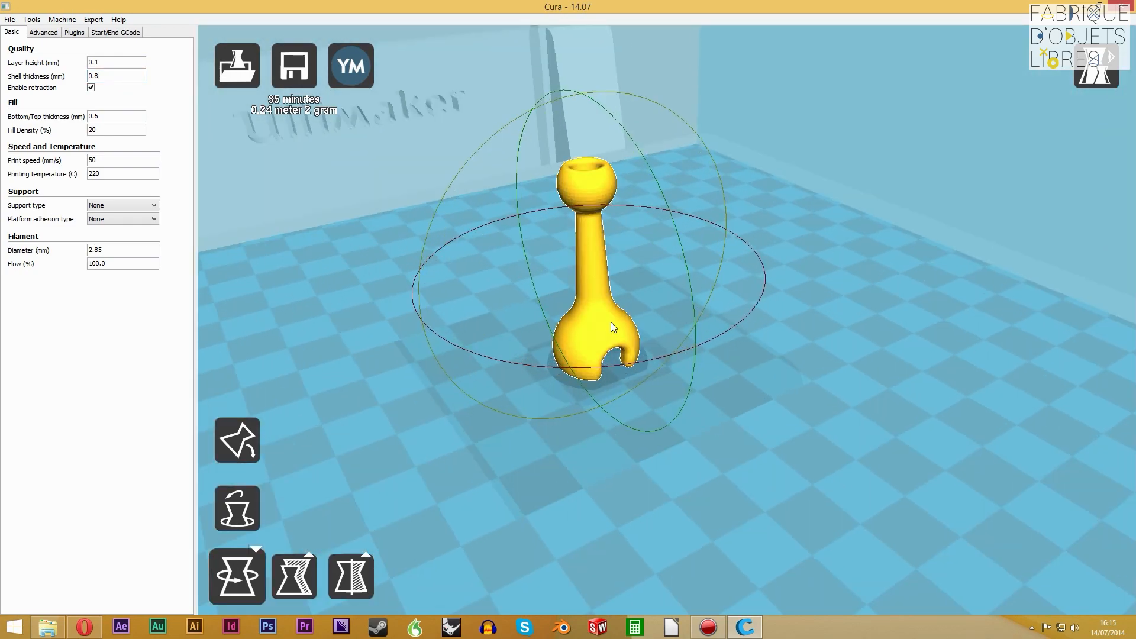
pyautogui.click(593, 178)
pyautogui.moveTo(715, 315); pyautogui.dragTo(723, 330, button='right')
pyautogui.click(1097, 65)
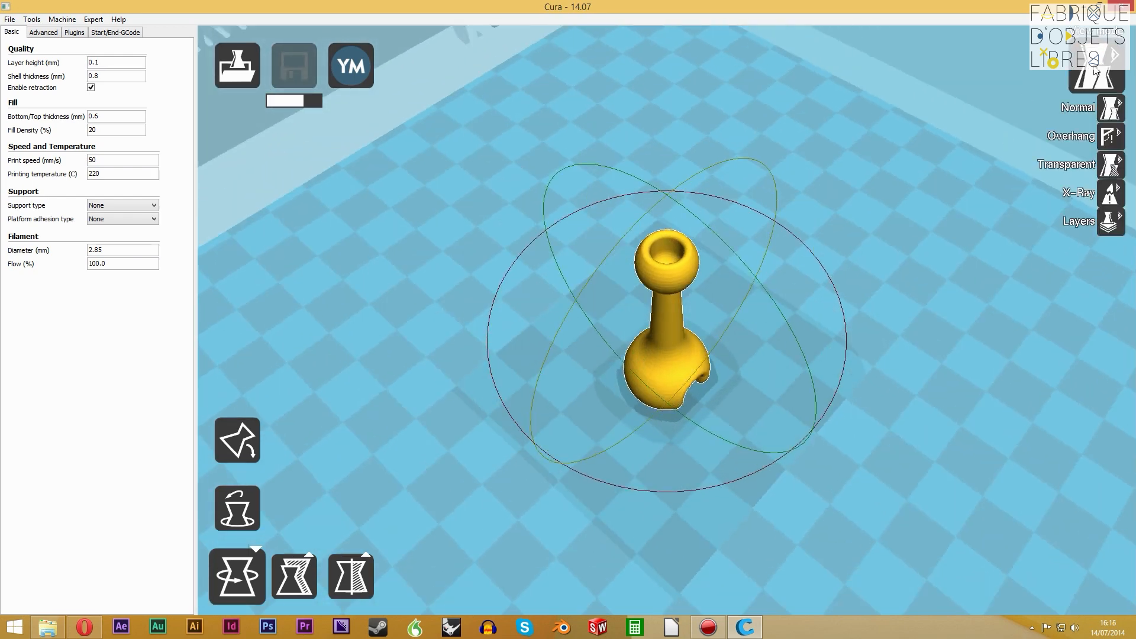
pyautogui.click(1115, 226)
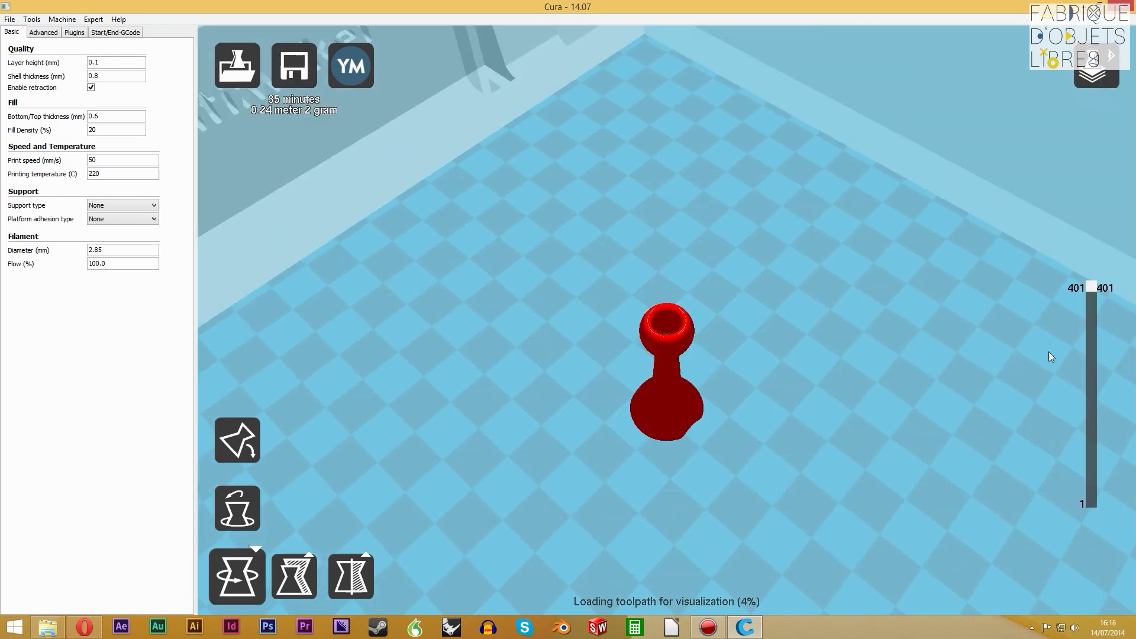
# Lower the displayed layer to 134 and examine the shell and infill inside the post alongside the shell and fill settings
pyautogui.moveTo(1094, 277); pyautogui.dragTo(1094, 440)
pyautogui.scroll(6, 674, 321)
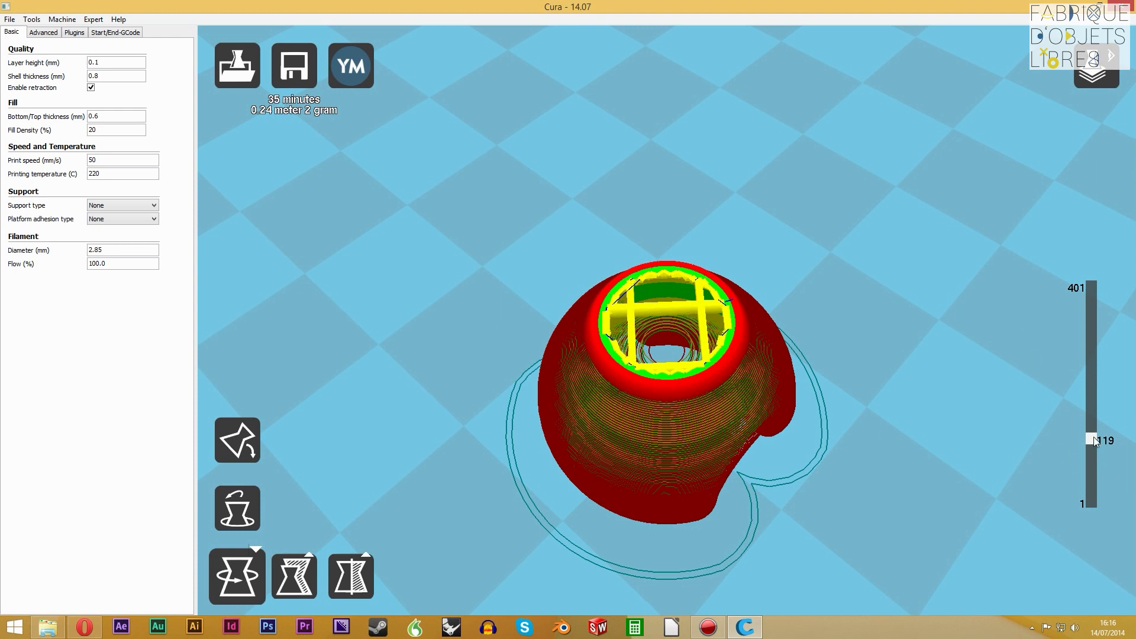
pyautogui.moveTo(1095, 438); pyautogui.dragTo(1091, 430)
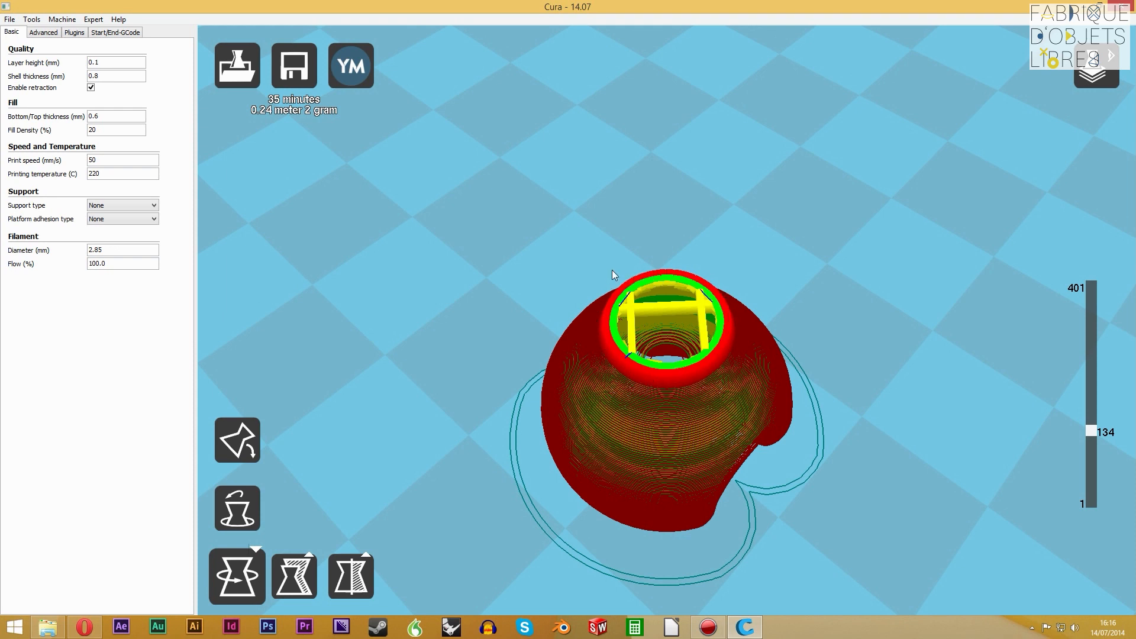
pyautogui.click(127, 72)
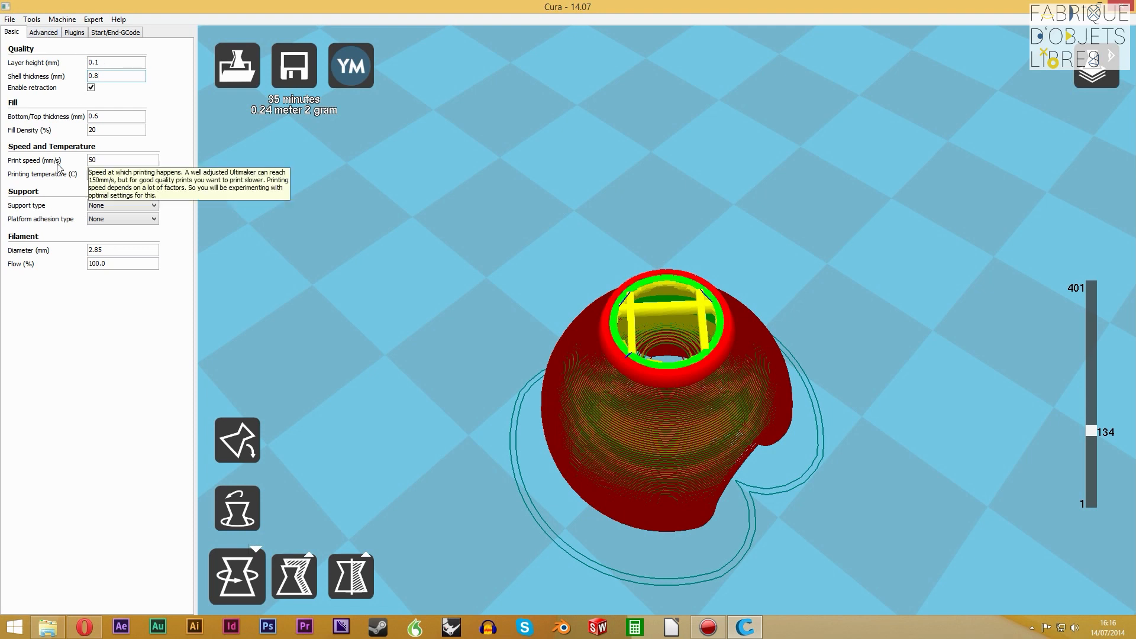
pyautogui.click(126, 116)
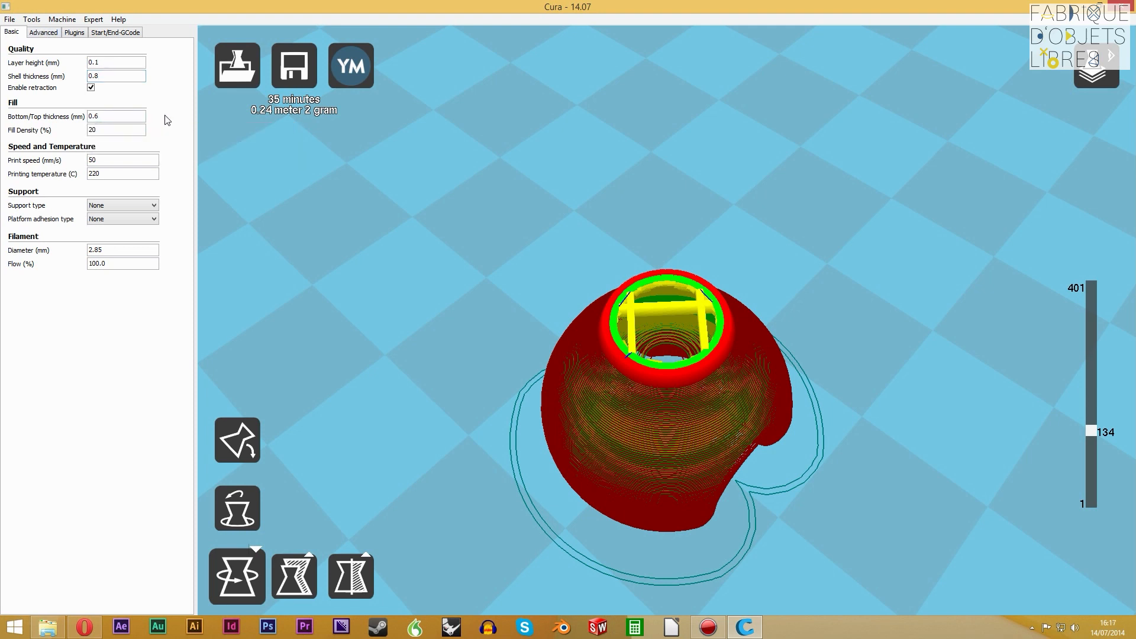
pyautogui.moveTo(37, 80)
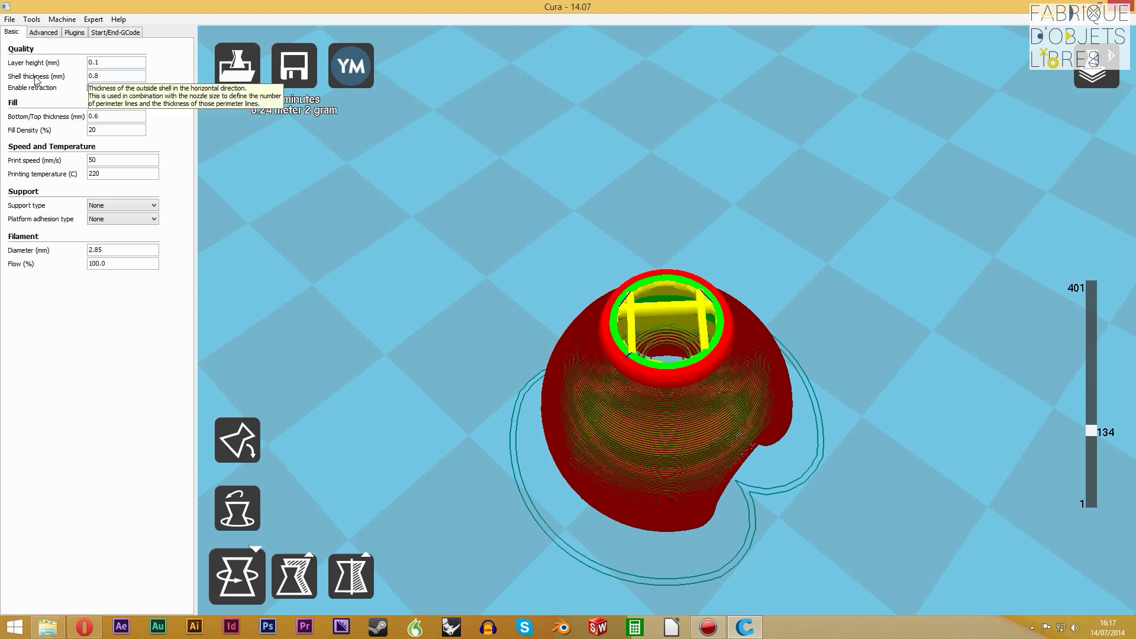
pyautogui.click(119, 130)
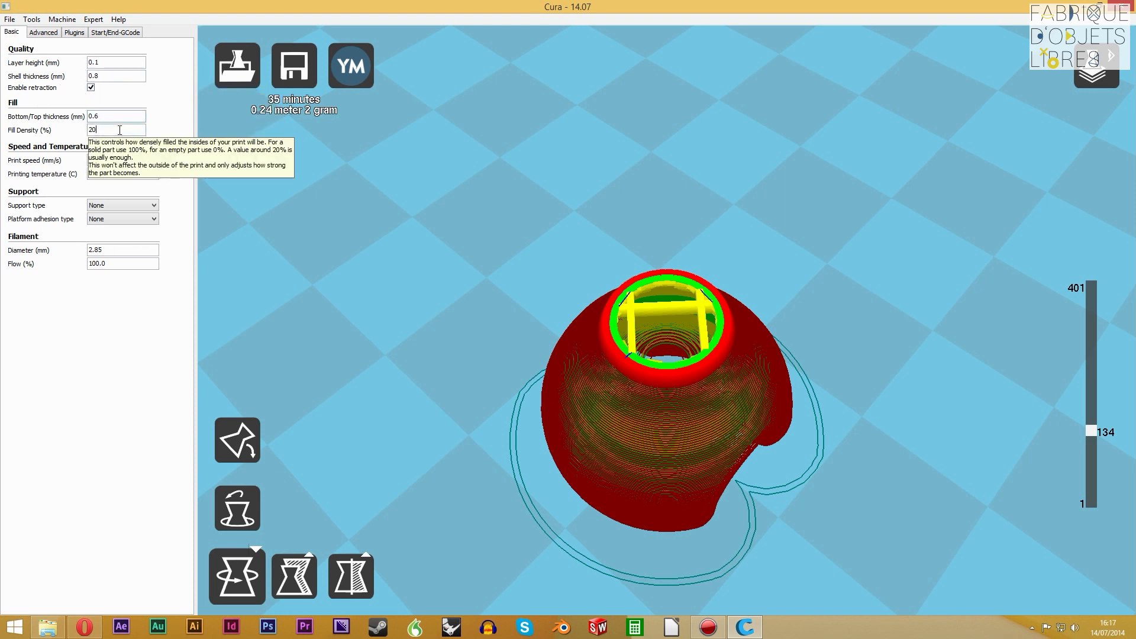
pyautogui.hotkey('shift', 'Tab')
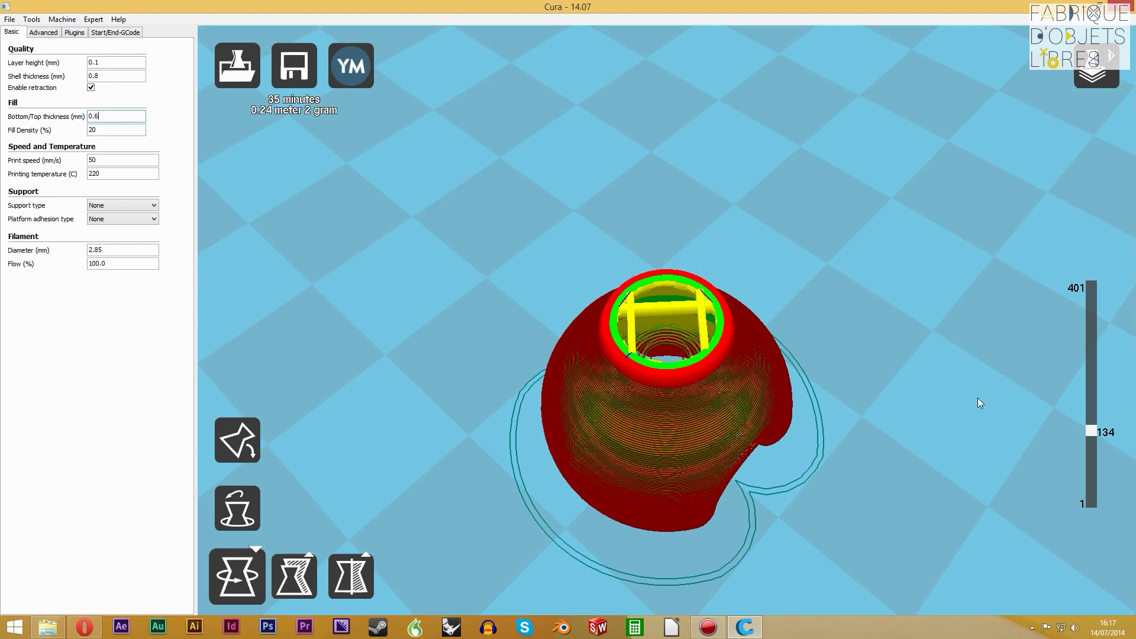
# Raise the displayed layer to 401 and examine the top surface of the post's upper ball
pyautogui.moveTo(1099, 434); pyautogui.dragTo(1091, 287)
pyautogui.moveTo(727, 345); pyautogui.dragTo(746, 329, button='right')
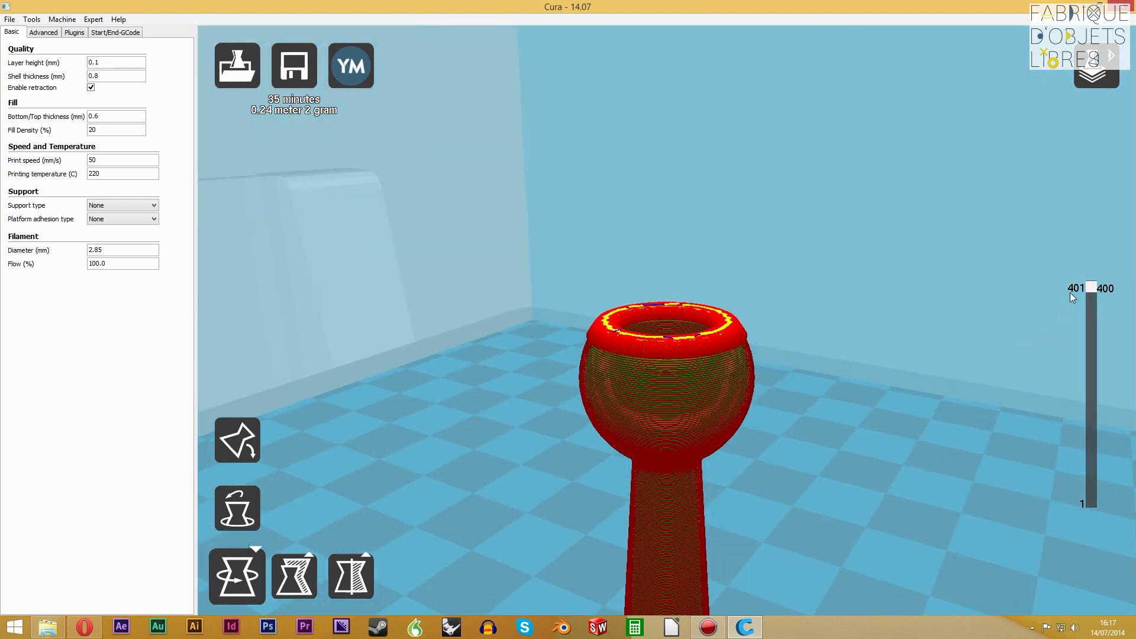
pyautogui.moveTo(1089, 285)
pyautogui.mouseDown()
pyautogui.moveTo(1091, 301)
pyautogui.moveTo(1088, 287)
pyautogui.mouseUp()
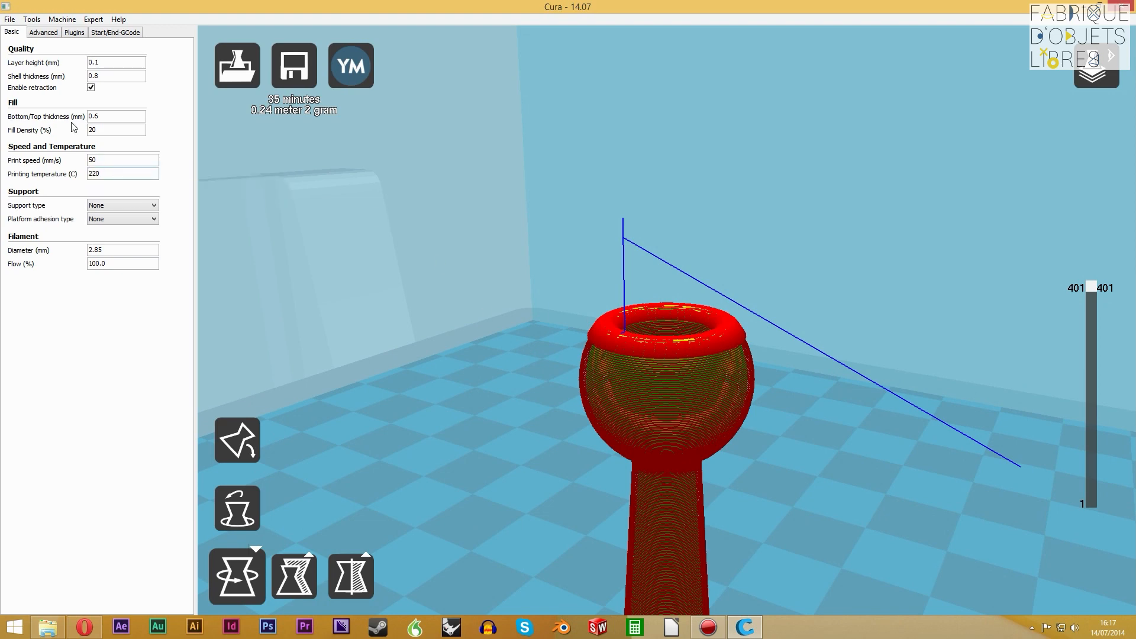
# Examine the bottom layers of the post between layers 6 and 13 to see how the bottom/top thickness is filled
pyautogui.moveTo(1098, 286); pyautogui.dragTo(1104, 498)
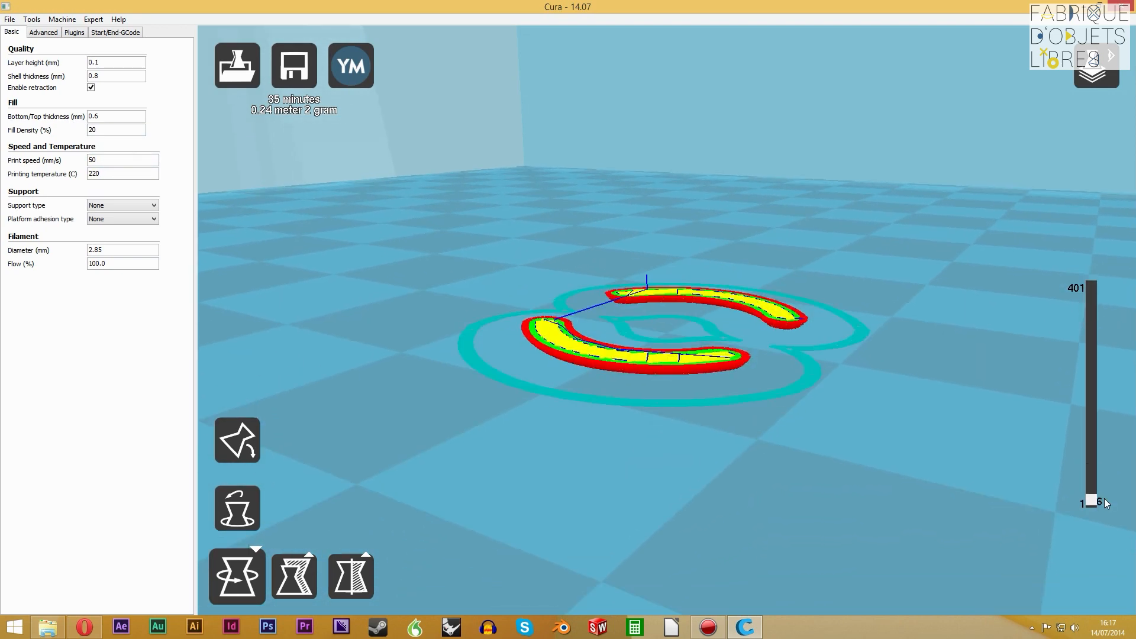
pyautogui.moveTo(769, 252); pyautogui.dragTo(767, 273, button='right')
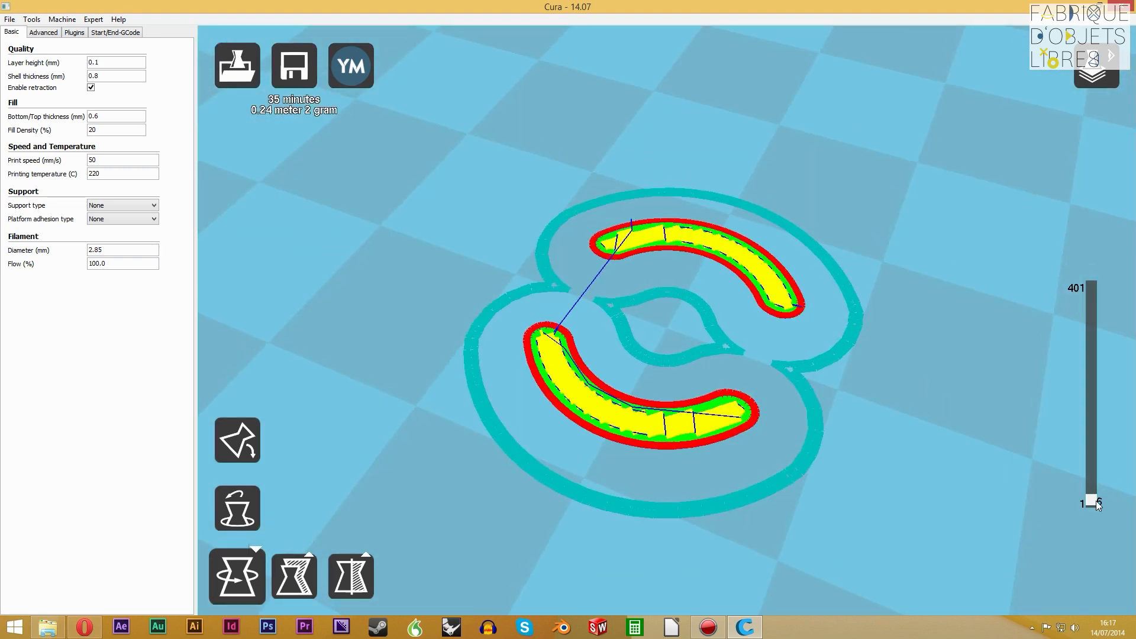
pyautogui.moveTo(1094, 499); pyautogui.dragTo(1094, 497)
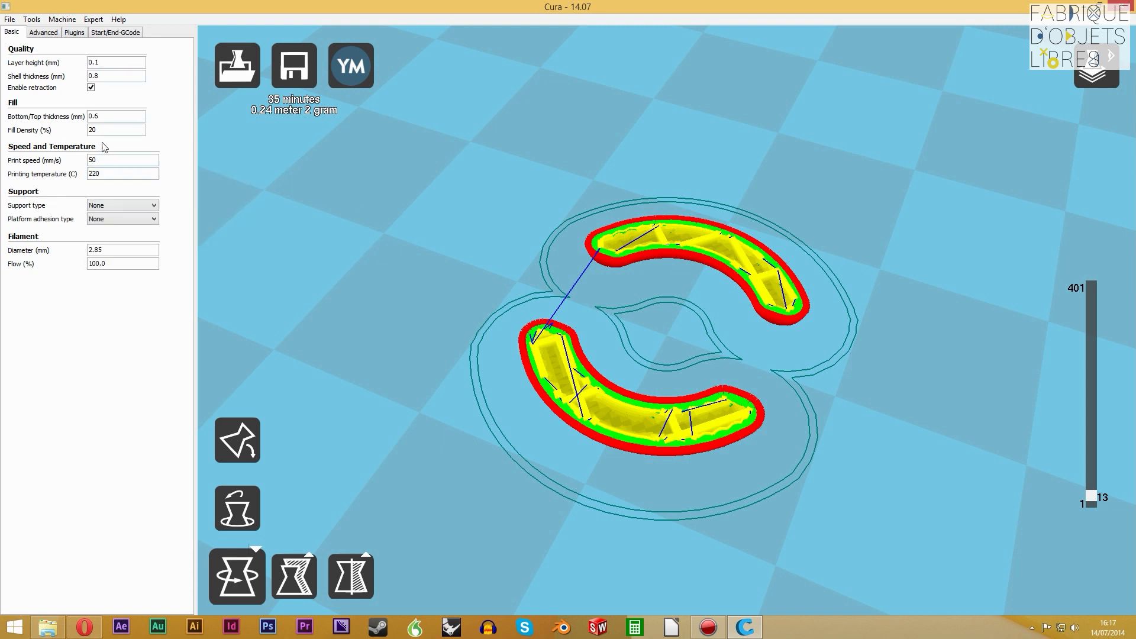
pyautogui.click(117, 118)
pyautogui.moveTo(1090, 497); pyautogui.dragTo(1091, 499)
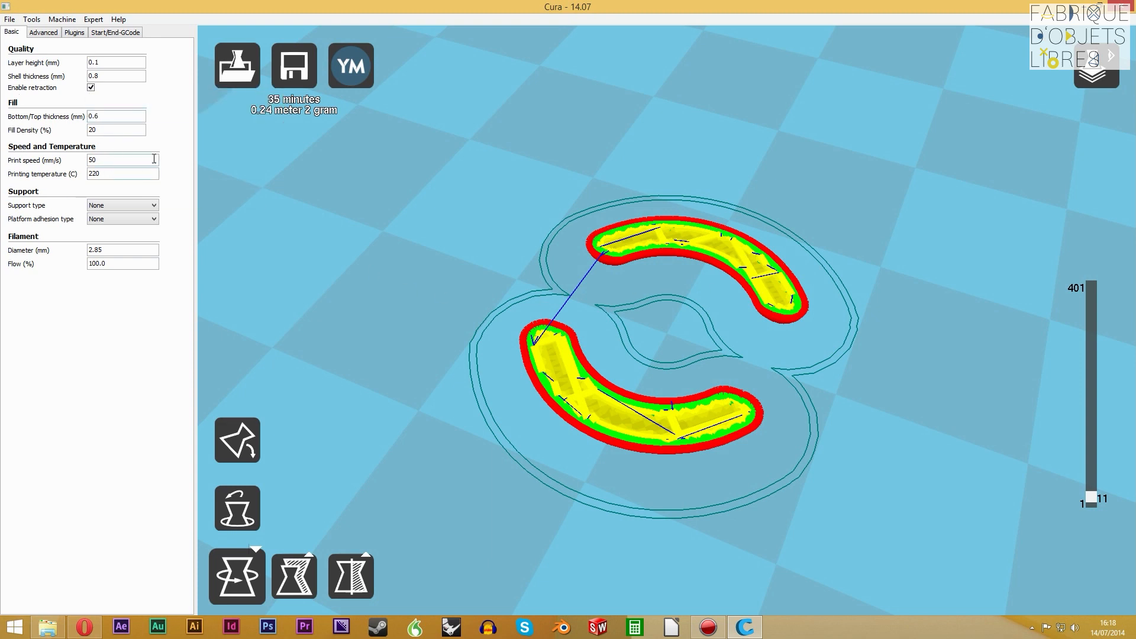
pyautogui.click(131, 116)
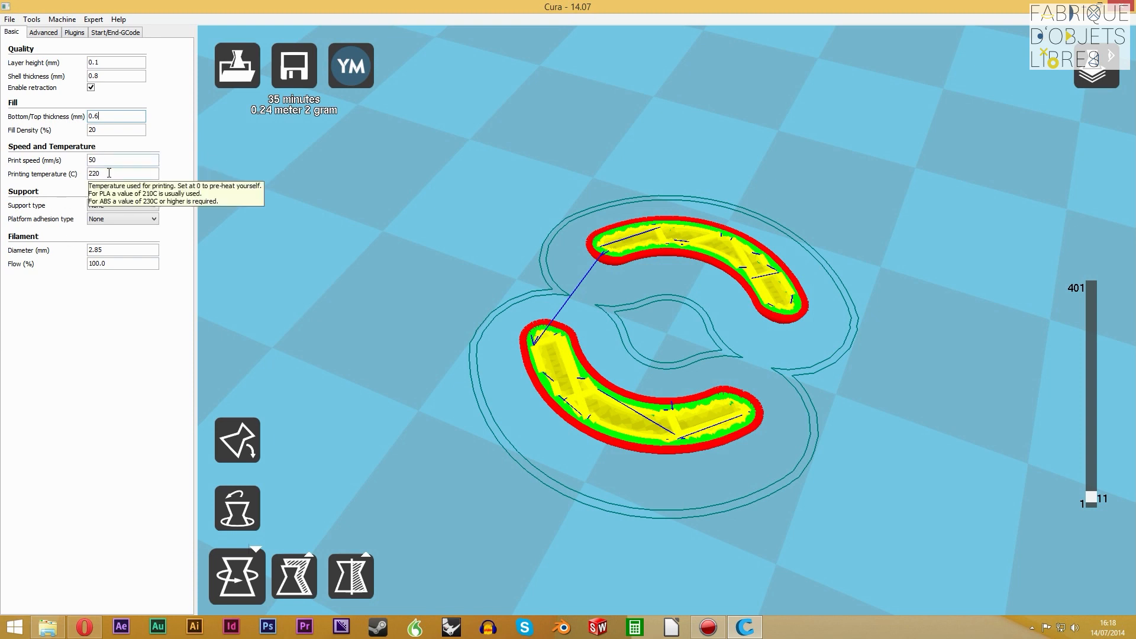
pyautogui.press('Tab')
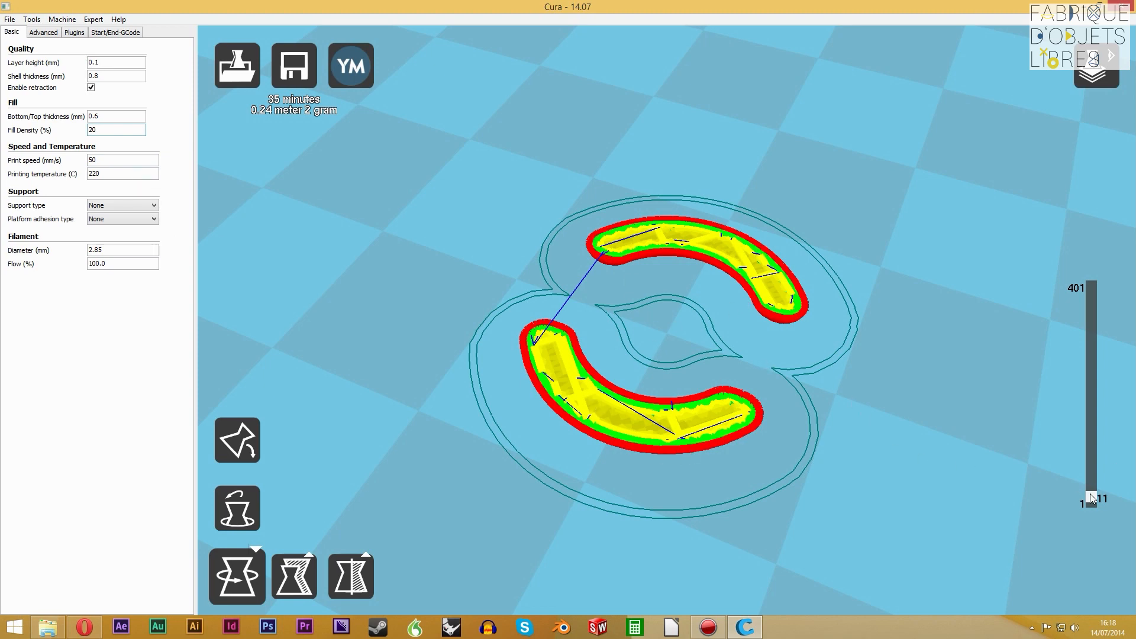
# Try a fill density of 50% and examine the infill at layers 141 to 168
pyautogui.moveTo(1091, 495); pyautogui.dragTo(1096, 444)
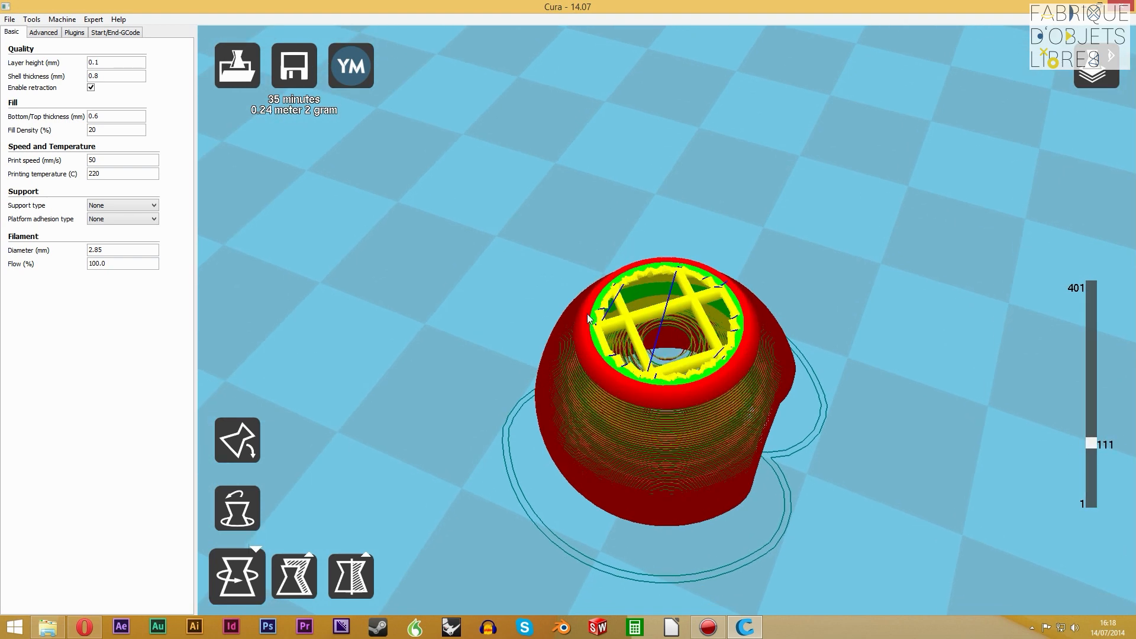
pyautogui.doubleClick(108, 132)
pyautogui.write('50')
pyautogui.press('Tab')
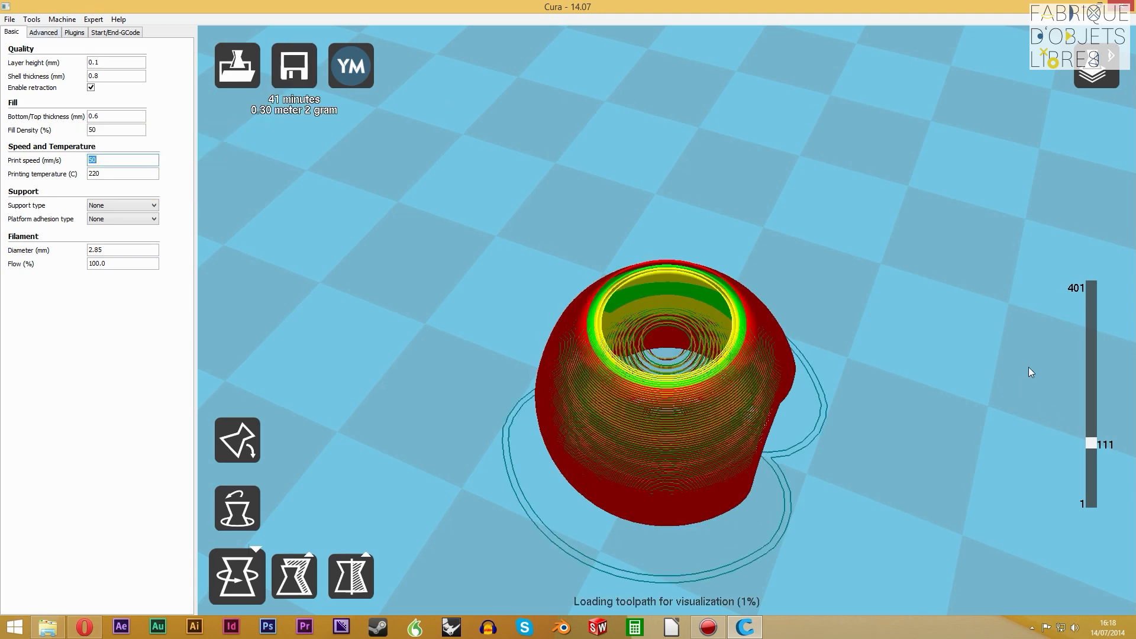
pyautogui.moveTo(1091, 444)
pyautogui.mouseDown()
pyautogui.moveTo(1091, 413)
pyautogui.moveTo(1092, 426)
pyautogui.mouseUp()
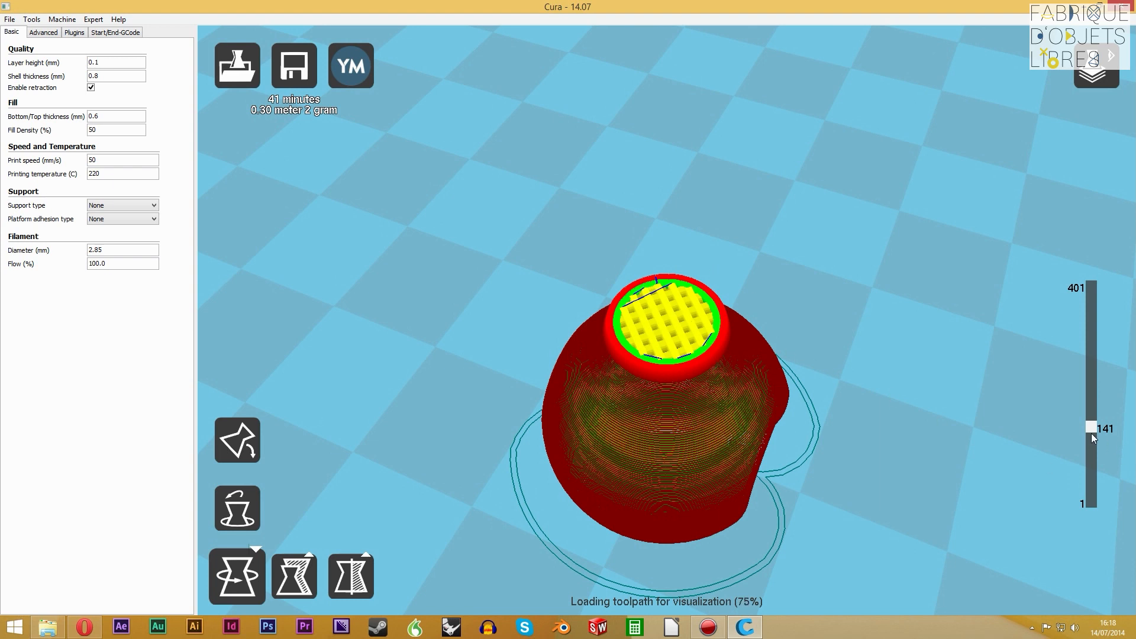
pyautogui.moveTo(1092, 434); pyautogui.dragTo(1091, 419)
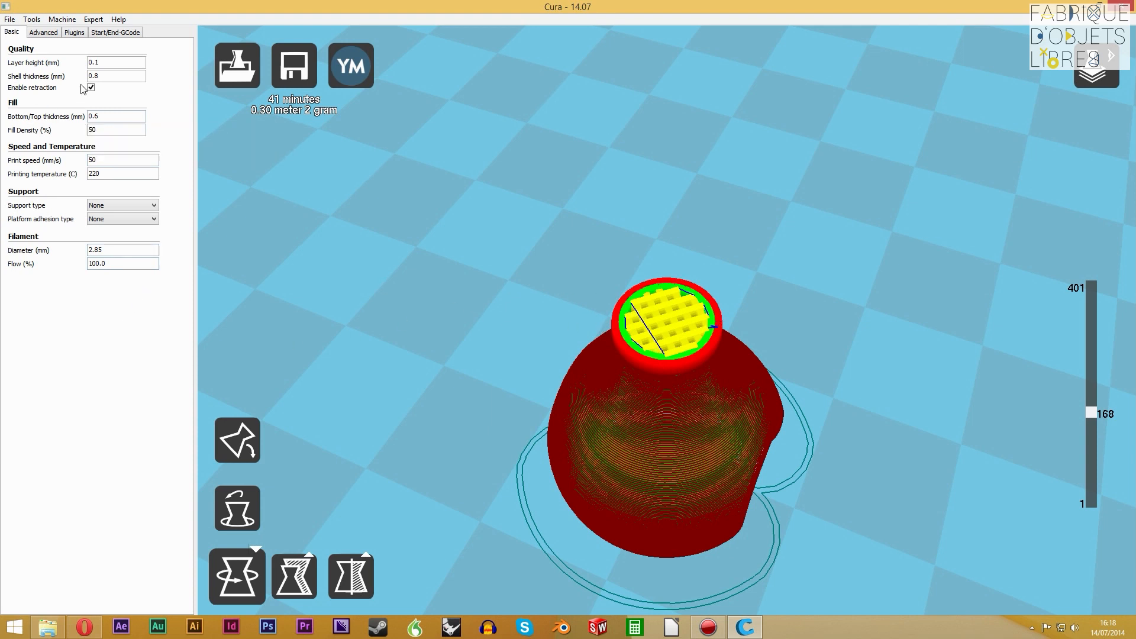
# Set the fill density back to 20%
pyautogui.moveTo(111, 129); pyautogui.dragTo(52, 126)
pyautogui.moveTo(29, 118)
pyautogui.write('20')
pyautogui.press('Tab')
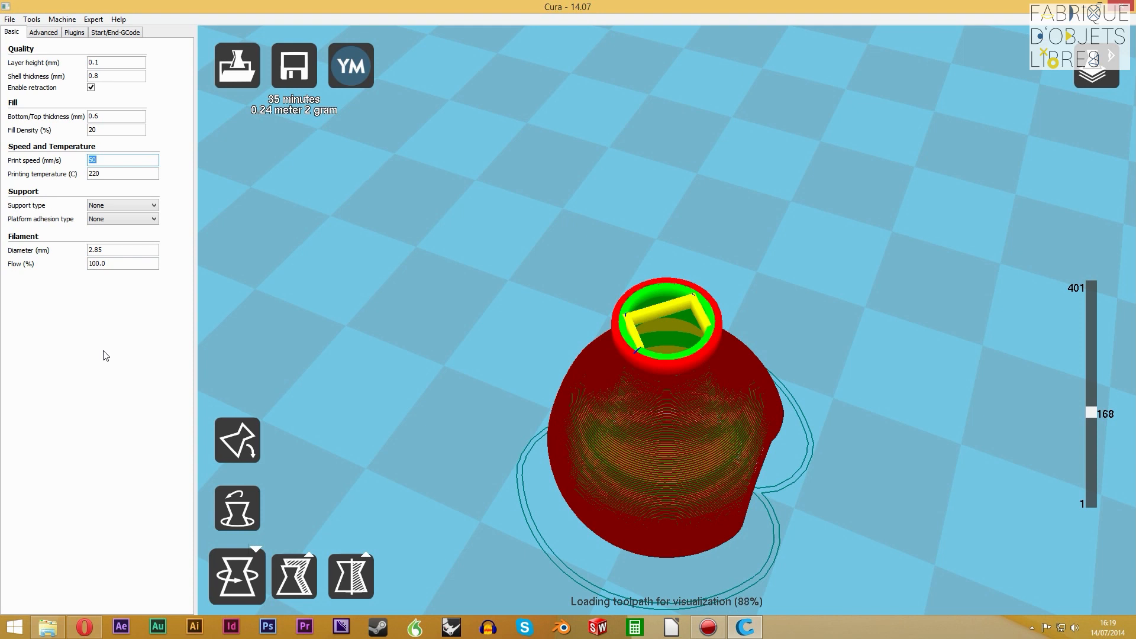
# Examine the post's toolpath at layer 97, in full at layer 401, and at layer 313
pyautogui.click(117, 174)
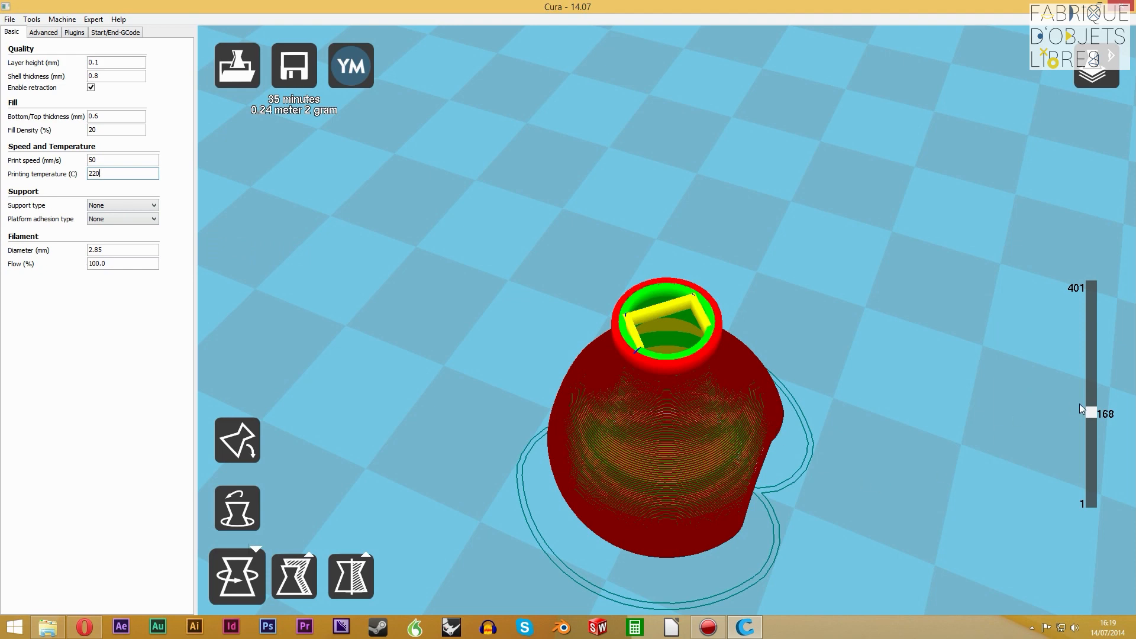
pyautogui.moveTo(1093, 413); pyautogui.dragTo(1093, 454)
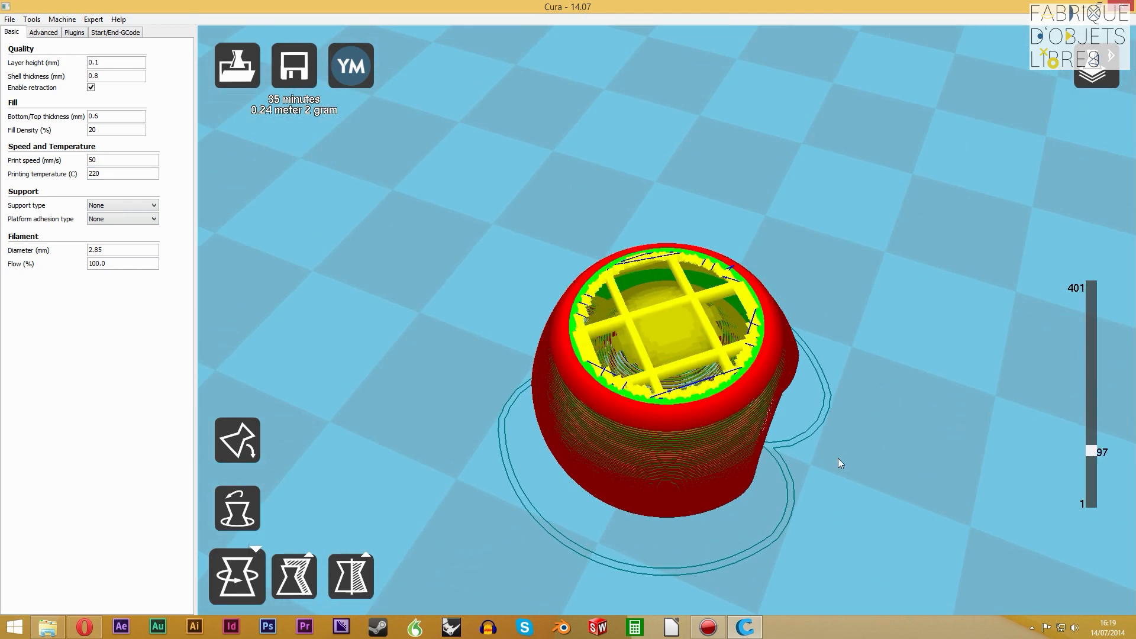
pyautogui.scroll(-5, 838, 457)
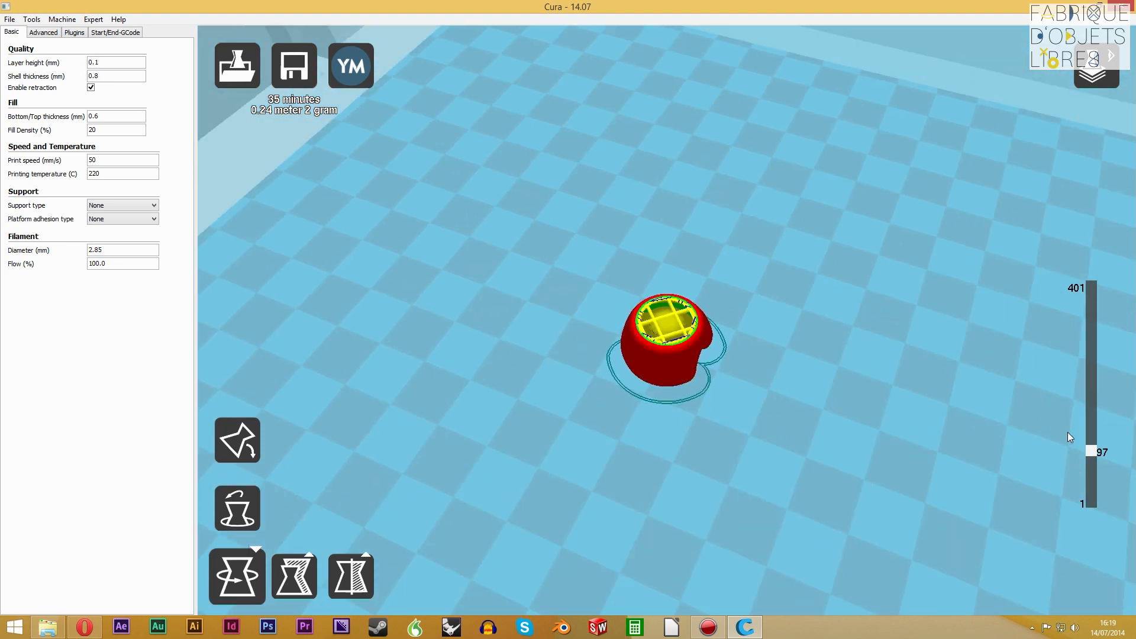
pyautogui.moveTo(1092, 451); pyautogui.dragTo(1076, 247)
pyautogui.moveTo(894, 400); pyautogui.dragTo(693, 450, button='right')
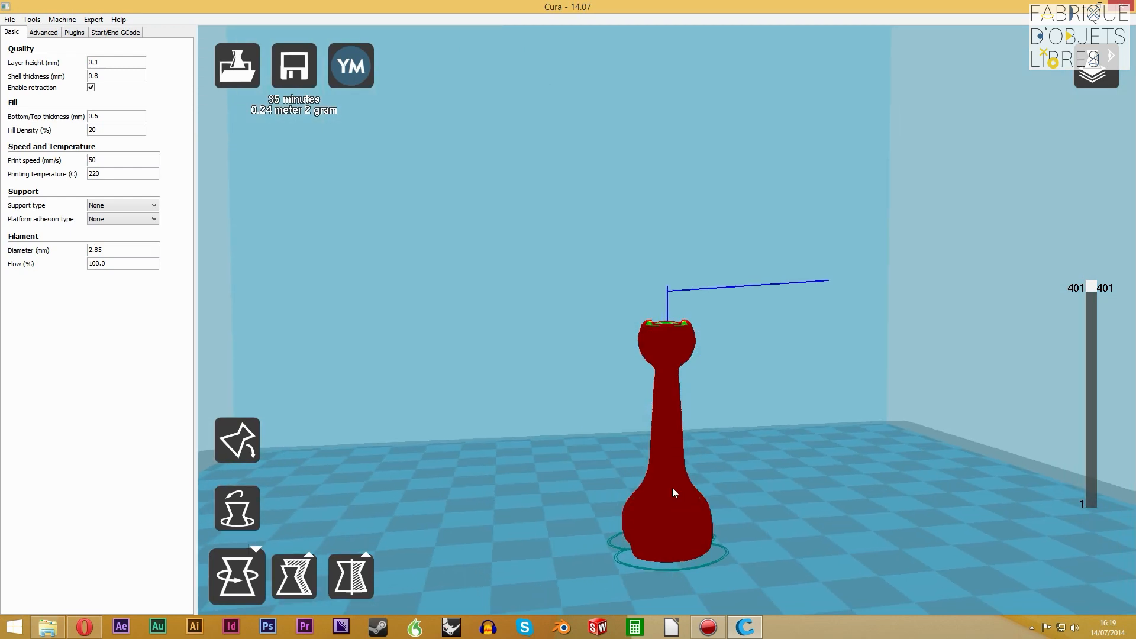
pyautogui.moveTo(684, 502); pyautogui.dragTo(684, 429, button='right')
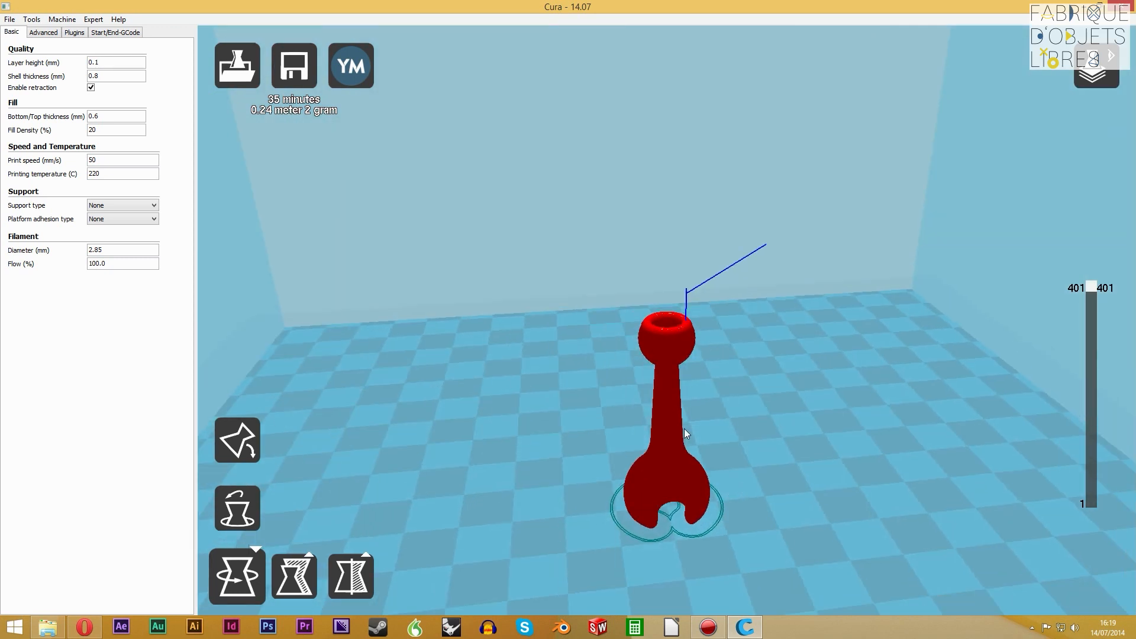
pyautogui.moveTo(1092, 288); pyautogui.dragTo(1097, 335)
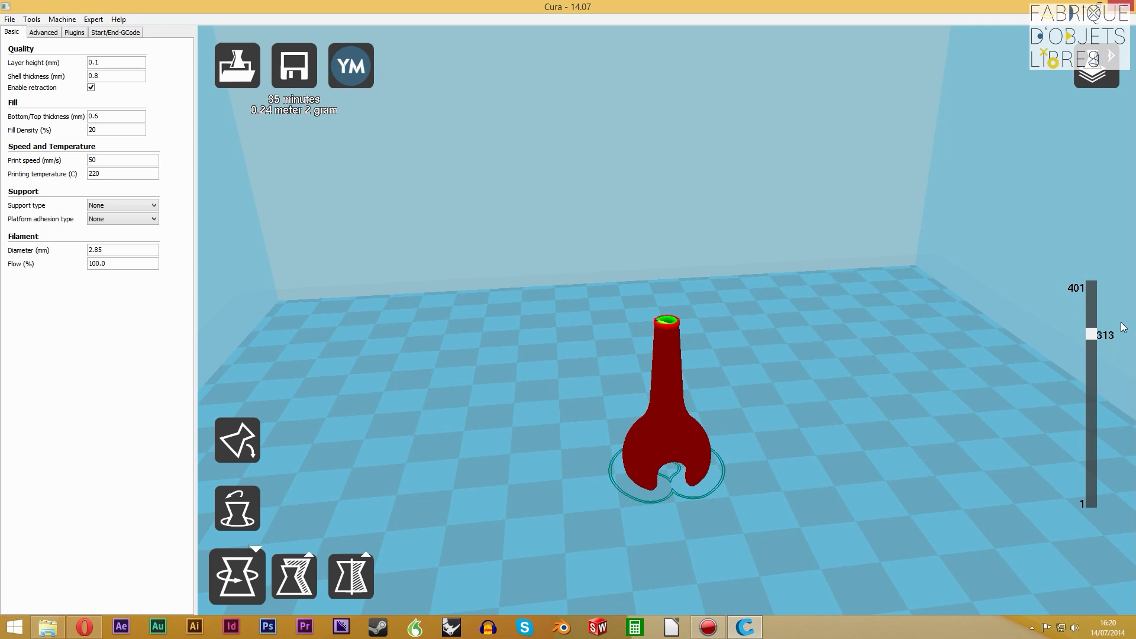
# Show the post's lowest layers down to layer 4 and set the platform adhesion type to Brim
pyautogui.moveTo(1091, 333); pyautogui.dragTo(1102, 504)
pyautogui.scroll(5, 643, 333)
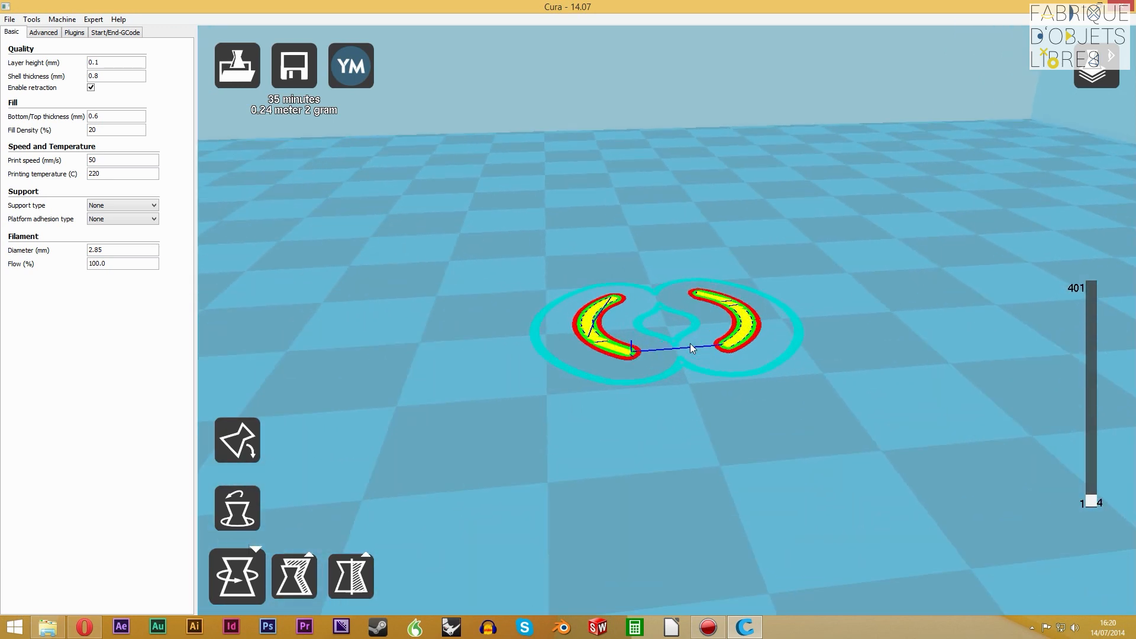
pyautogui.moveTo(727, 450); pyautogui.dragTo(734, 478, button='right')
pyautogui.click(116, 221)
pyautogui.click(120, 238)
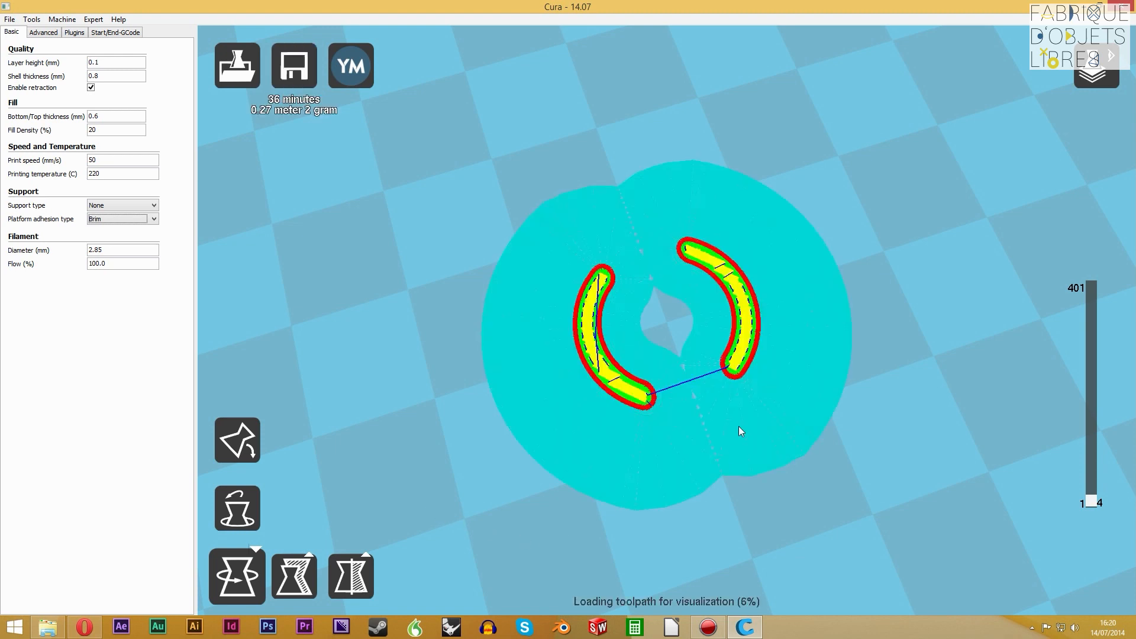
# Examine the brim on layer 1, raise the displayed layer to 261, and reselect Brim as the platform adhesion type
pyautogui.moveTo(1092, 503); pyautogui.dragTo(1096, 520)
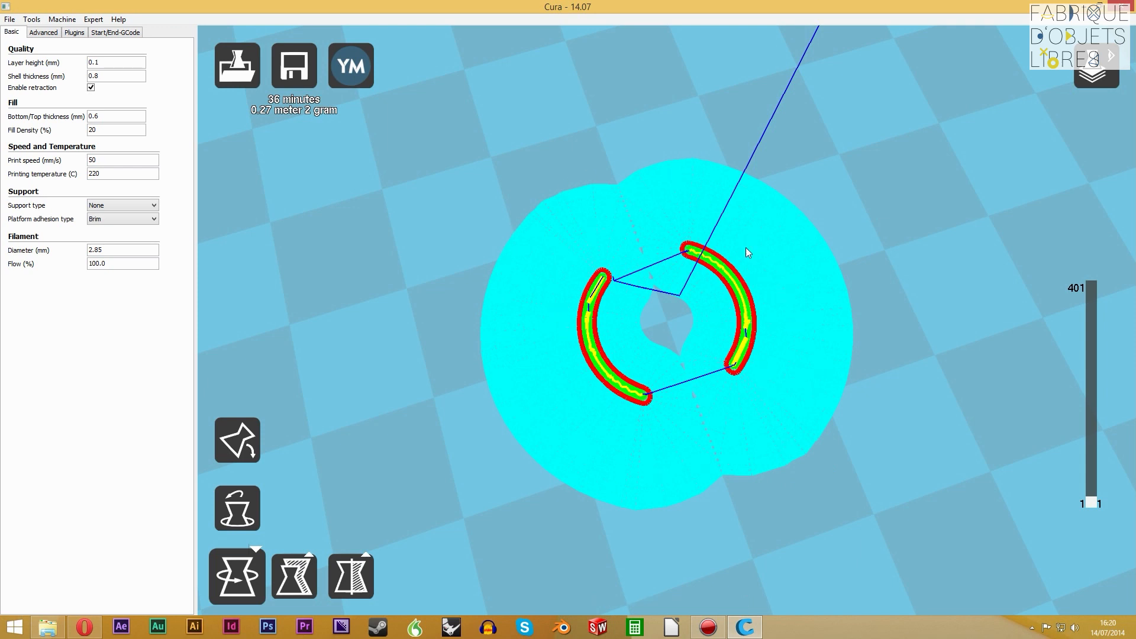
pyautogui.moveTo(926, 463); pyautogui.dragTo(956, 428, button='right')
pyautogui.moveTo(1092, 502); pyautogui.dragTo(1101, 362)
pyautogui.click(131, 223)
pyautogui.click(136, 239)
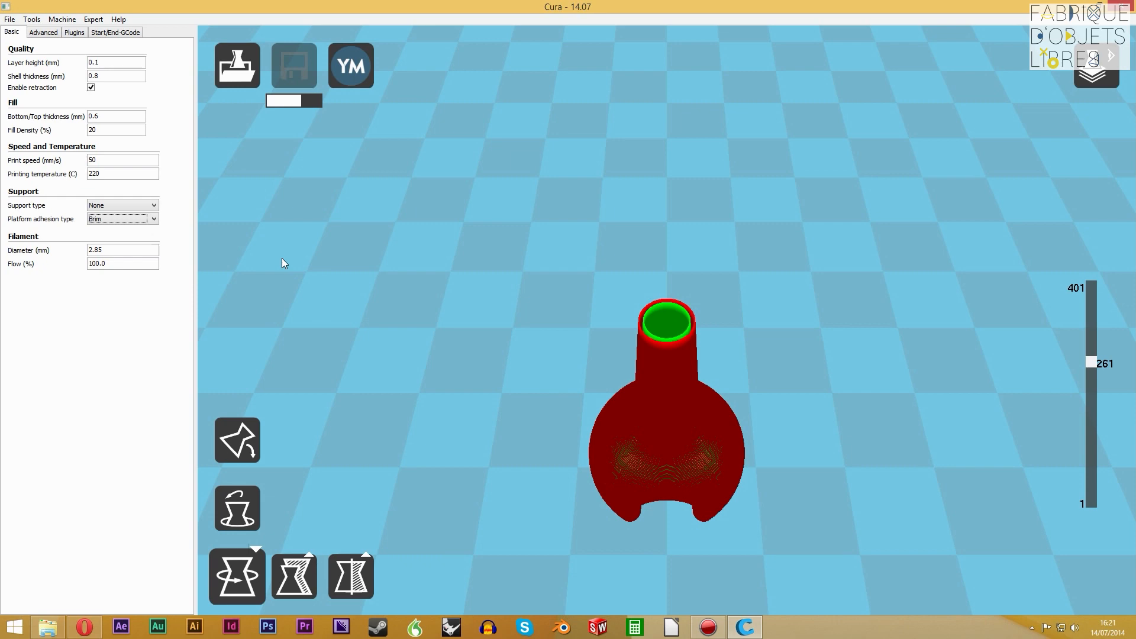
# Inspect the brim around the post's base from several angles and return the model display to the normal view
pyautogui.moveTo(511, 380); pyautogui.dragTo(536, 377, button='right')
pyautogui.scroll(5, 712, 421)
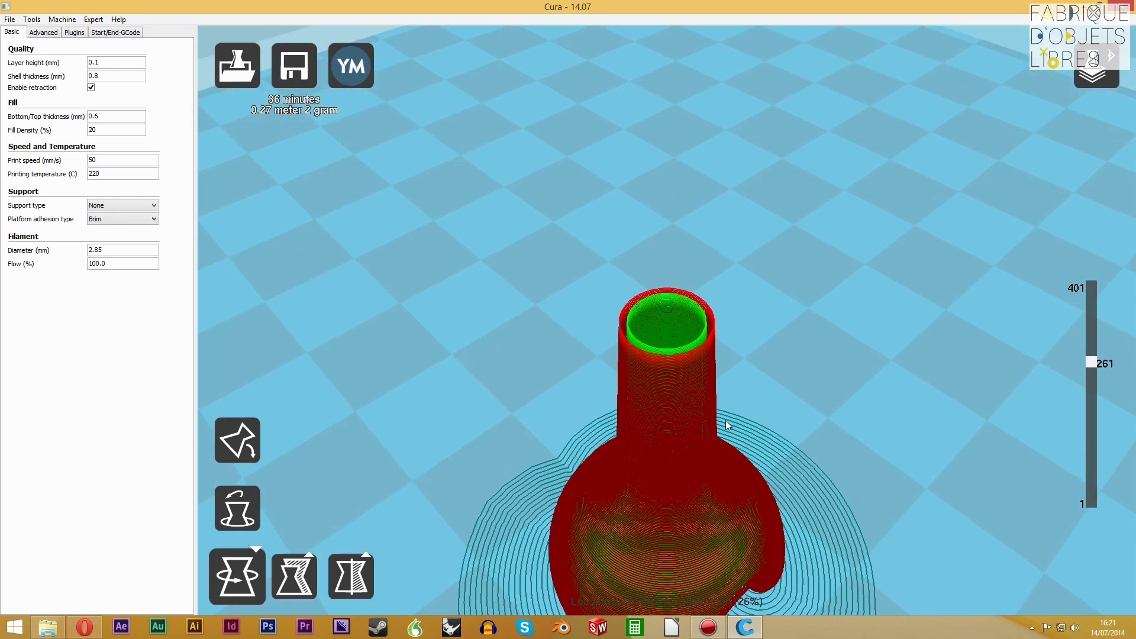
pyautogui.scroll(-6, 711, 420)
pyautogui.moveTo(787, 460); pyautogui.dragTo(657, 477, button='right')
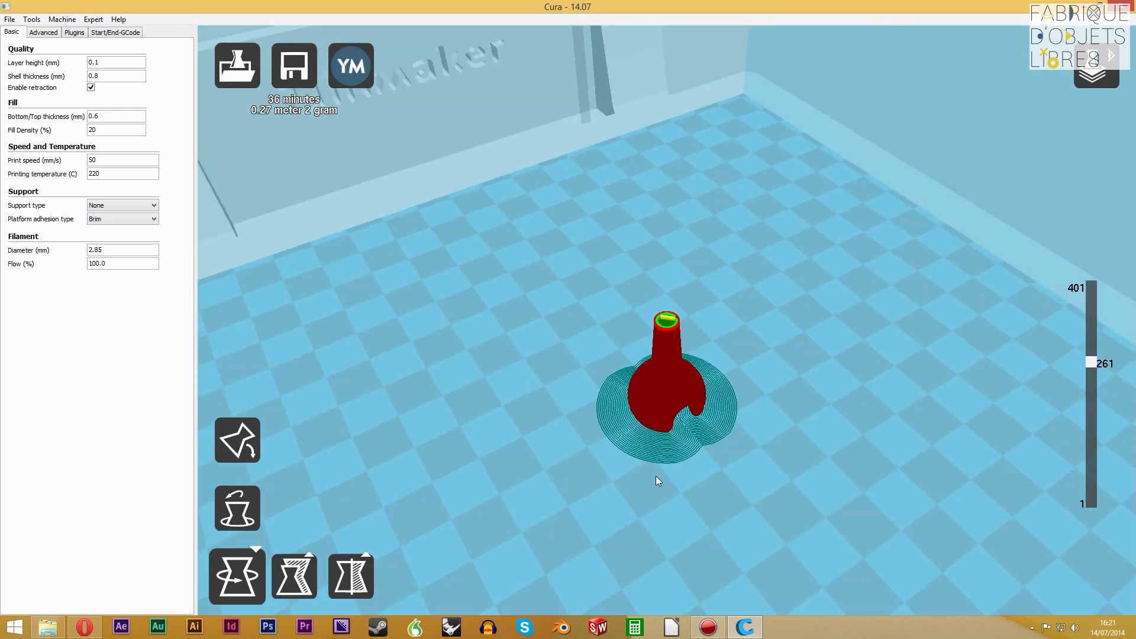
pyautogui.click(1097, 74)
pyautogui.click(1084, 117)
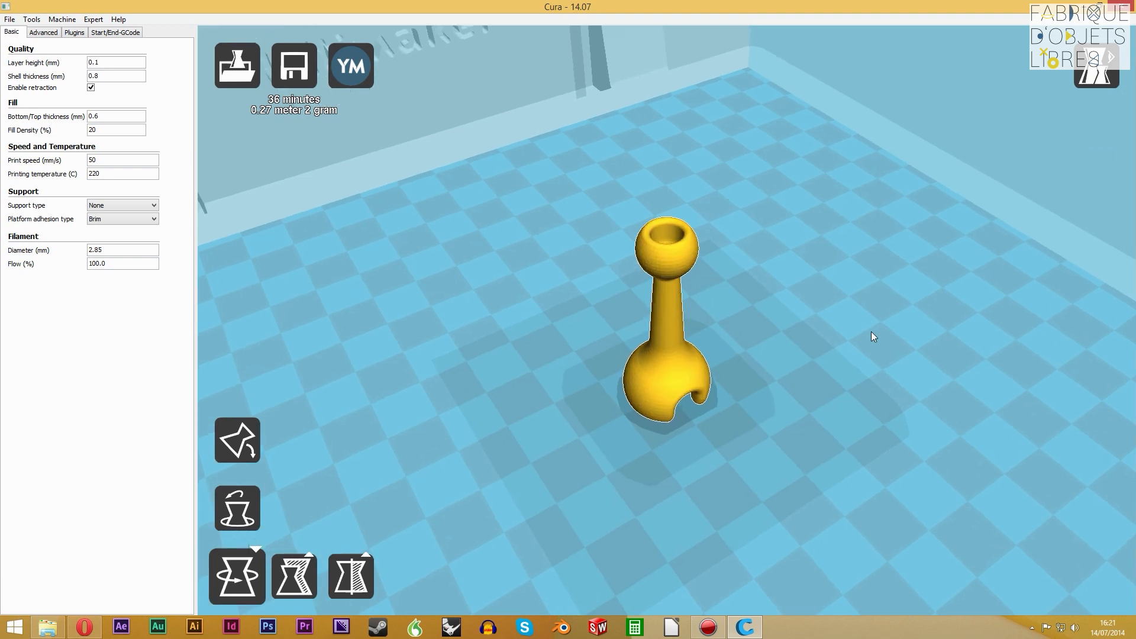
# Delete the post from the build plate and load reaching_elephantD.stl from the tuto Cura folder
pyautogui.press('Delete')
pyautogui.click(49, 631)
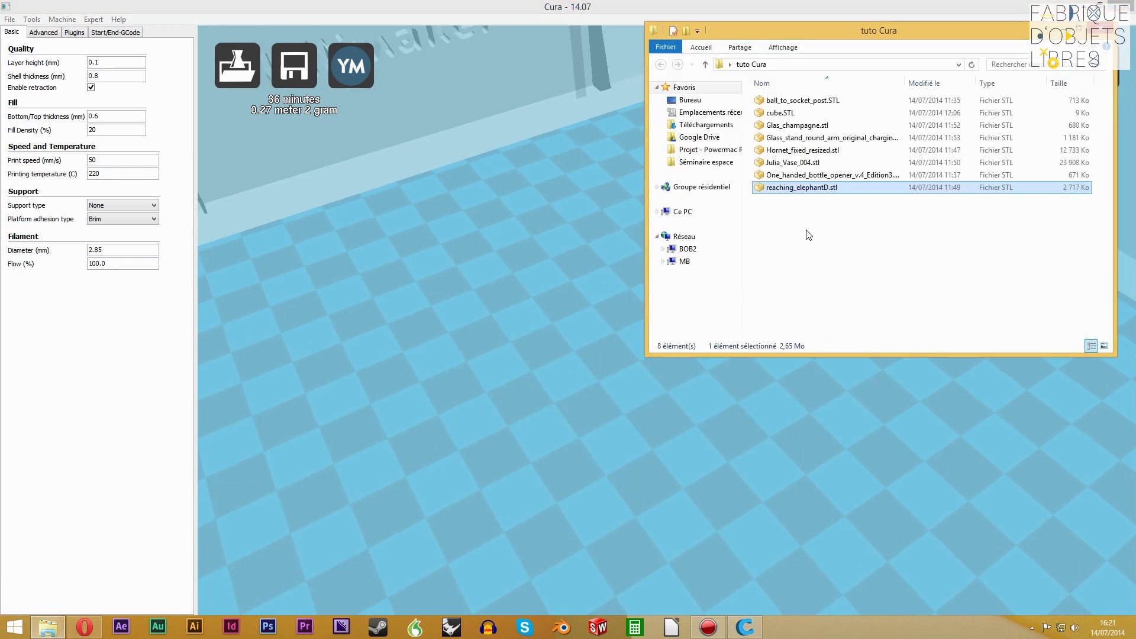
pyautogui.moveTo(801, 189); pyautogui.dragTo(616, 499)
pyautogui.click(1064, 31)
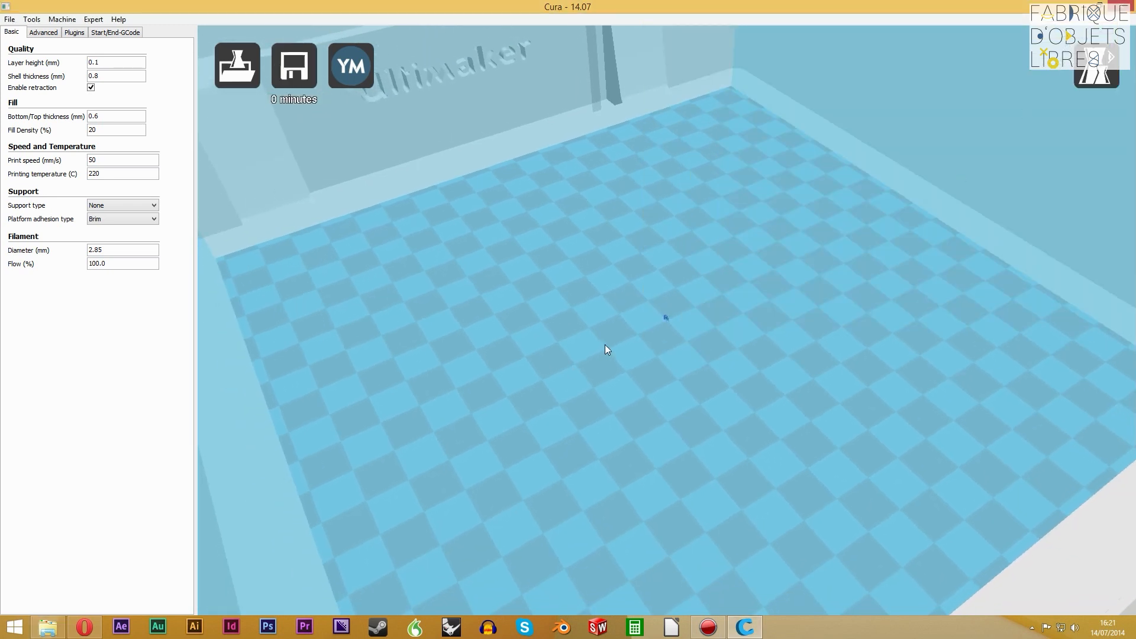
# Scale the tiny elephant model uniformly by a factor of 15
pyautogui.click(666, 319)
pyautogui.click(301, 581)
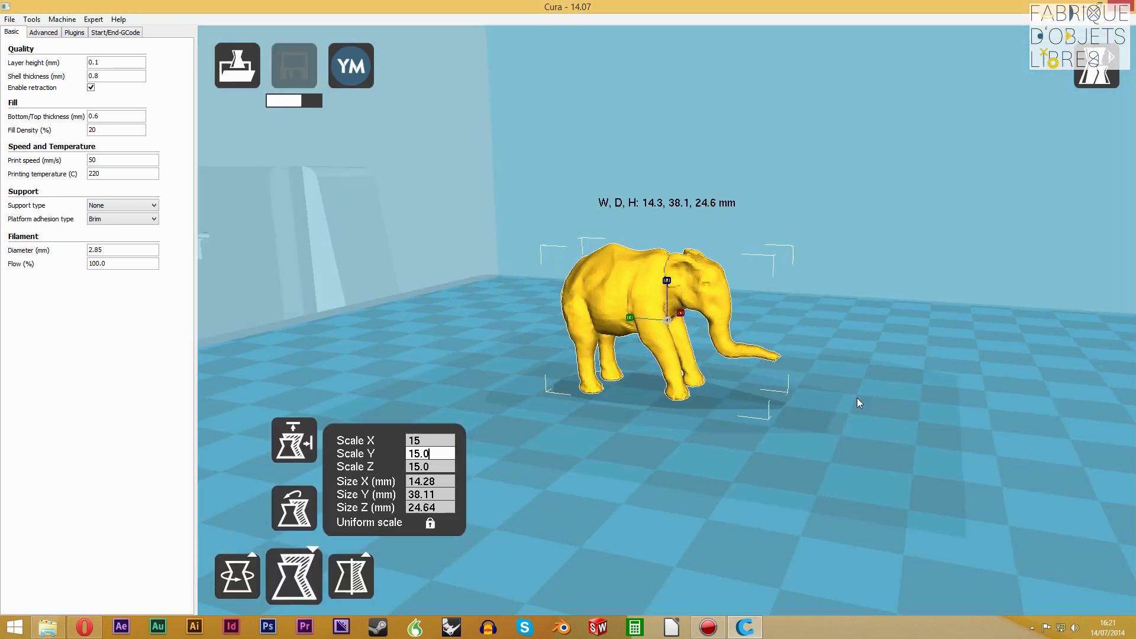
pyautogui.moveTo(856, 397); pyautogui.dragTo(840, 390, button='right')
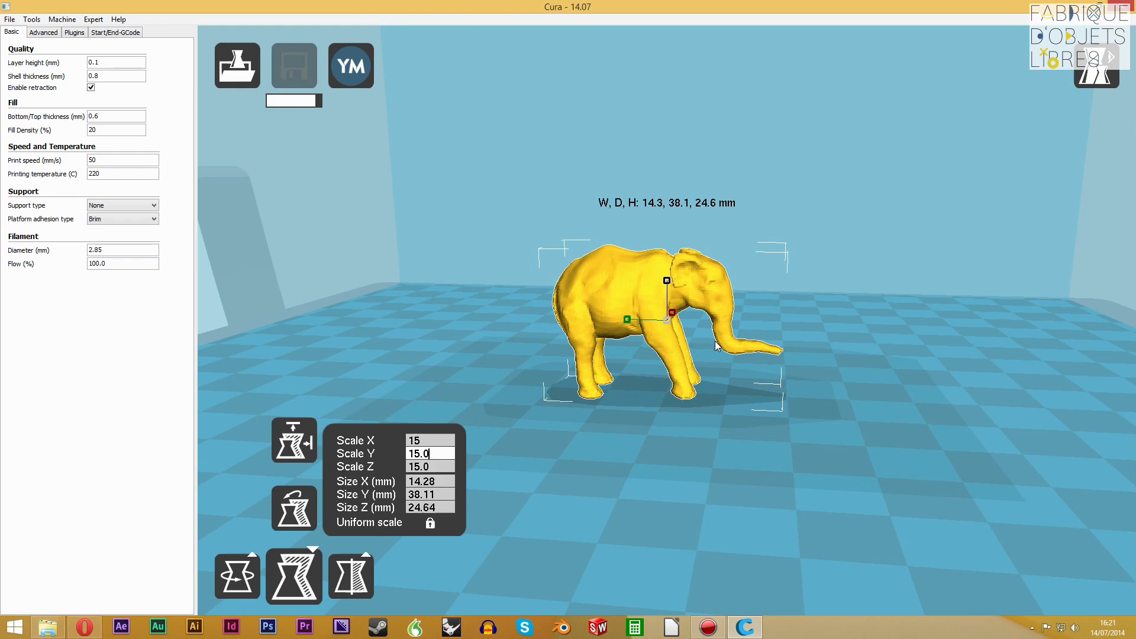
# Inspect the scaled elephant from several angles, then examine its legs and trunk in the layers view at layer 81
pyautogui.moveTo(714, 339); pyautogui.dragTo(707, 330, button='right')
pyautogui.scroll(3, 709, 362)
pyautogui.moveTo(906, 439)
pyautogui.mouseDown(button='right')
pyautogui.moveTo(889, 433)
pyautogui.moveTo(927, 442)
pyautogui.moveTo(898, 444)
pyautogui.moveTo(920, 438)
pyautogui.moveTo(908, 432)
pyautogui.moveTo(900, 442)
pyautogui.mouseUp(button='right')
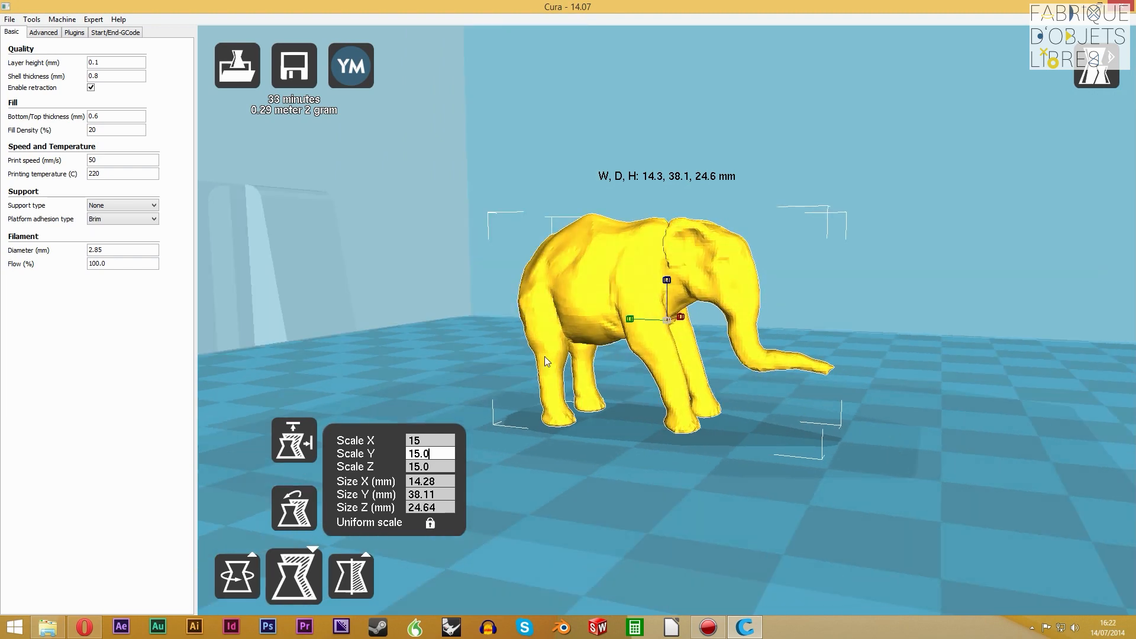
pyautogui.moveTo(826, 392); pyautogui.dragTo(848, 396, button='right')
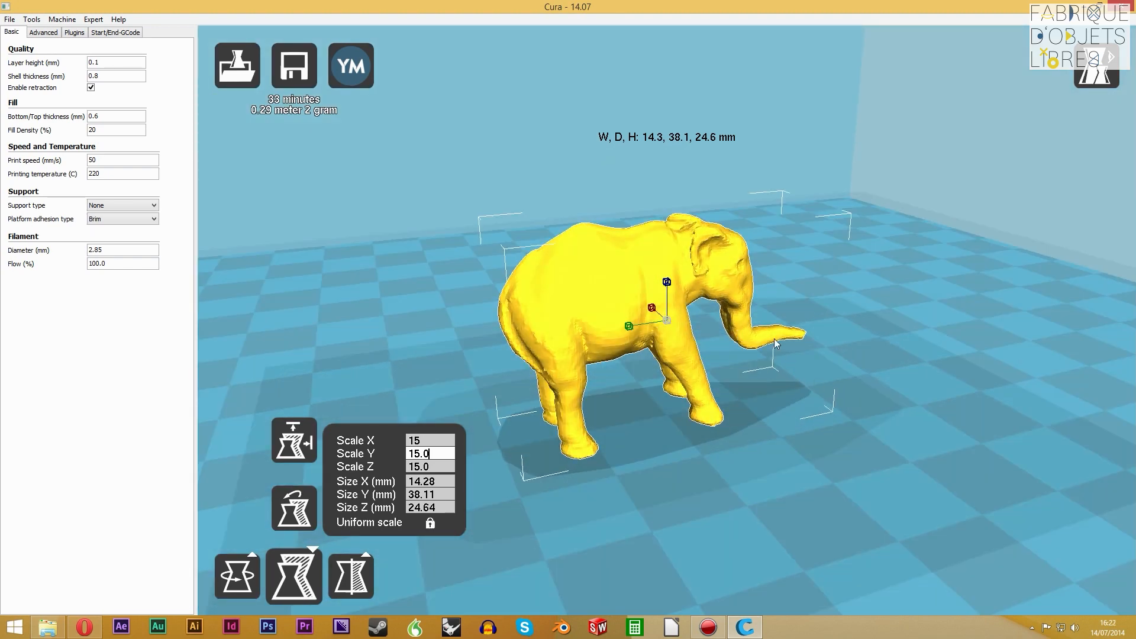
pyautogui.moveTo(725, 402); pyautogui.dragTo(674, 432, button='right')
pyautogui.click(1096, 66)
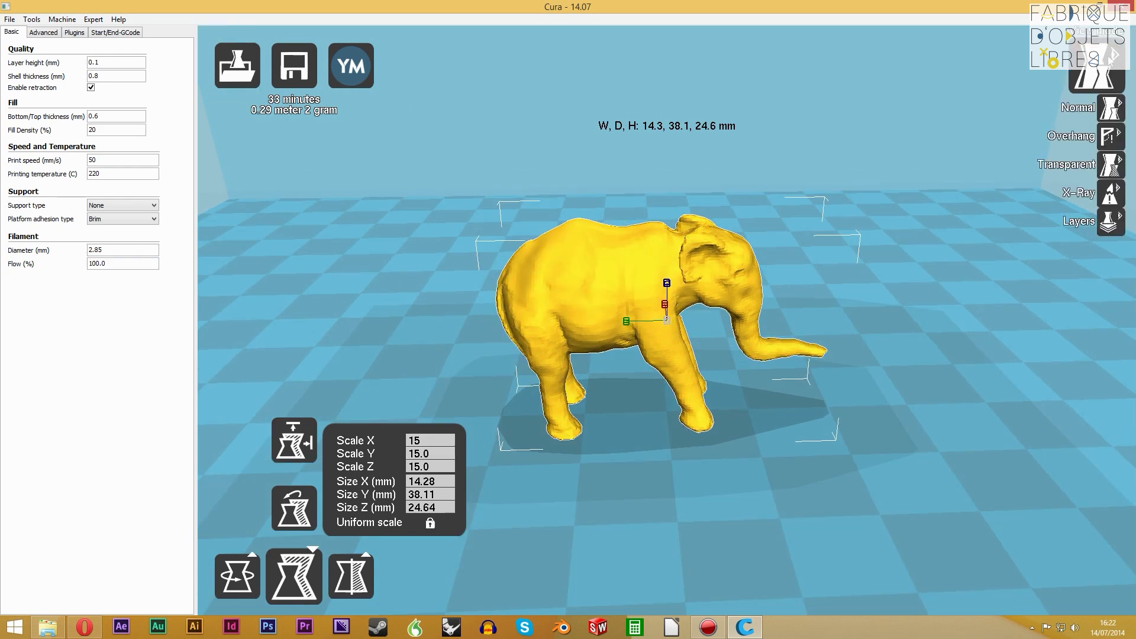
pyautogui.click(1124, 228)
pyautogui.moveTo(1090, 286); pyautogui.dragTo(1117, 435)
pyautogui.moveTo(876, 383); pyautogui.dragTo(750, 345, button='right')
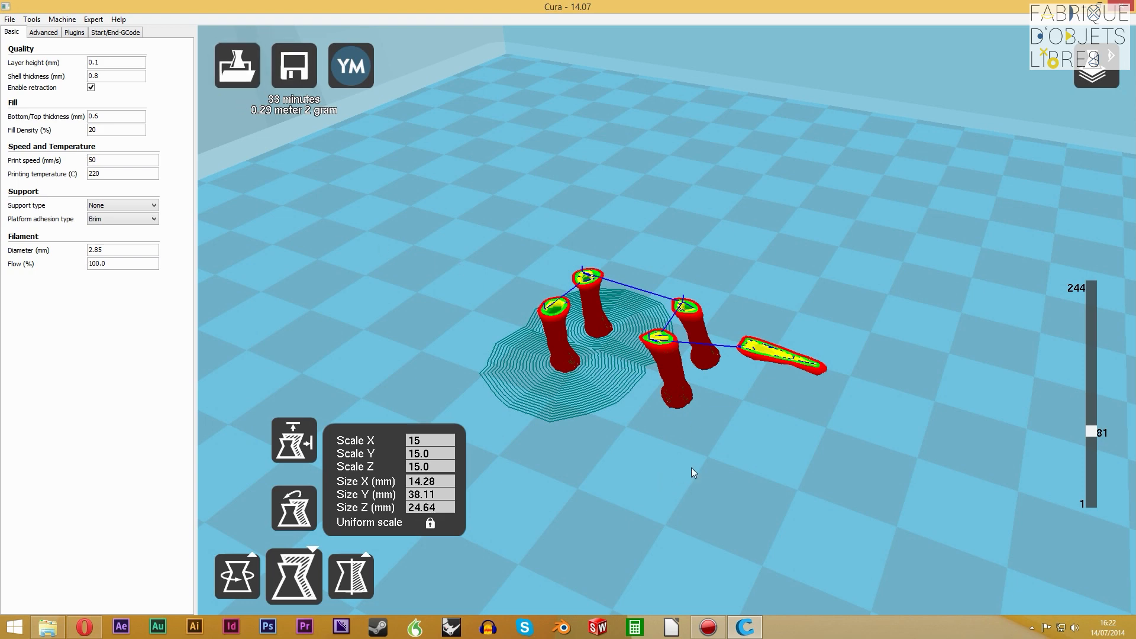
# Examine the elephant's toolpath at layer 99, then in full up to layer 244 from several angles
pyautogui.moveTo(1090, 435)
pyautogui.mouseDown()
pyautogui.moveTo(1088, 468)
pyautogui.moveTo(1088, 432)
pyautogui.mouseUp()
pyautogui.moveTo(1095, 434)
pyautogui.mouseDown()
pyautogui.moveTo(1079, 395)
pyautogui.moveTo(1083, 419)
pyautogui.mouseUp()
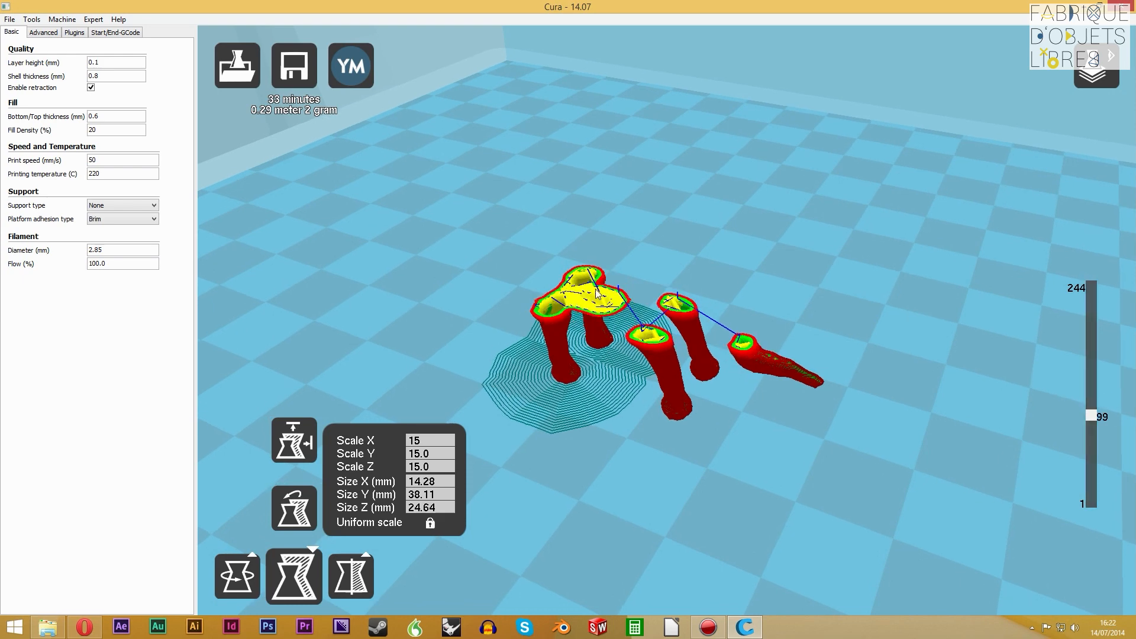
pyautogui.moveTo(1092, 417); pyautogui.dragTo(1075, 362)
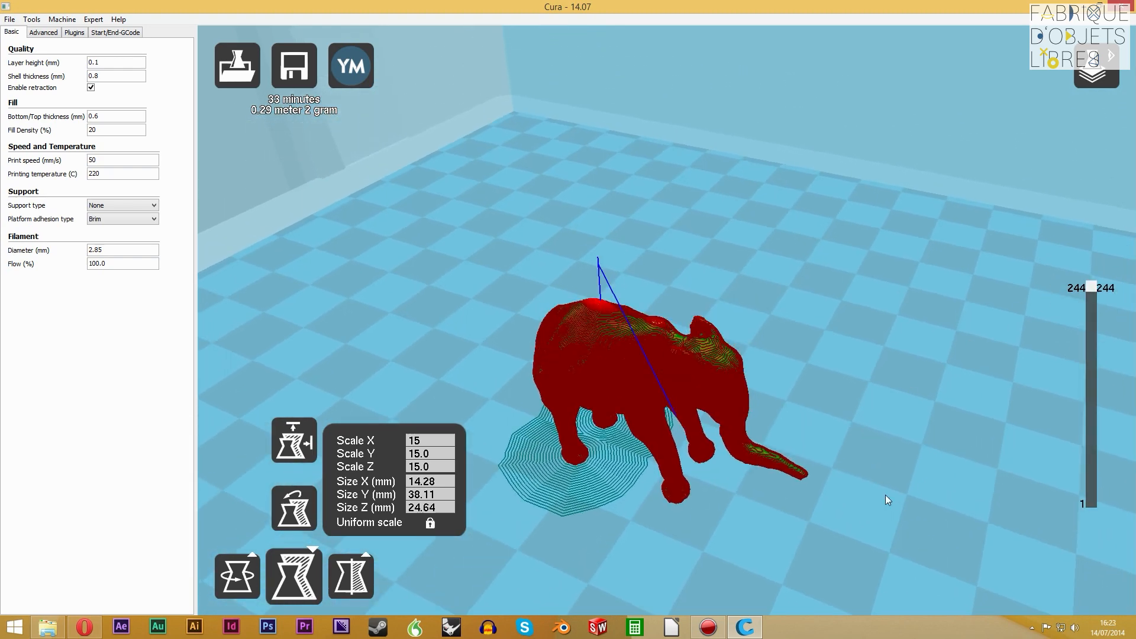
pyautogui.moveTo(885, 495)
pyautogui.mouseDown(button='right')
pyautogui.moveTo(904, 484)
pyautogui.moveTo(882, 490)
pyautogui.mouseUp(button='right')
pyautogui.scroll(3, 681, 521)
pyautogui.scroll(-4, 680, 521)
pyautogui.moveTo(678, 512); pyautogui.dragTo(636, 465, button='right')
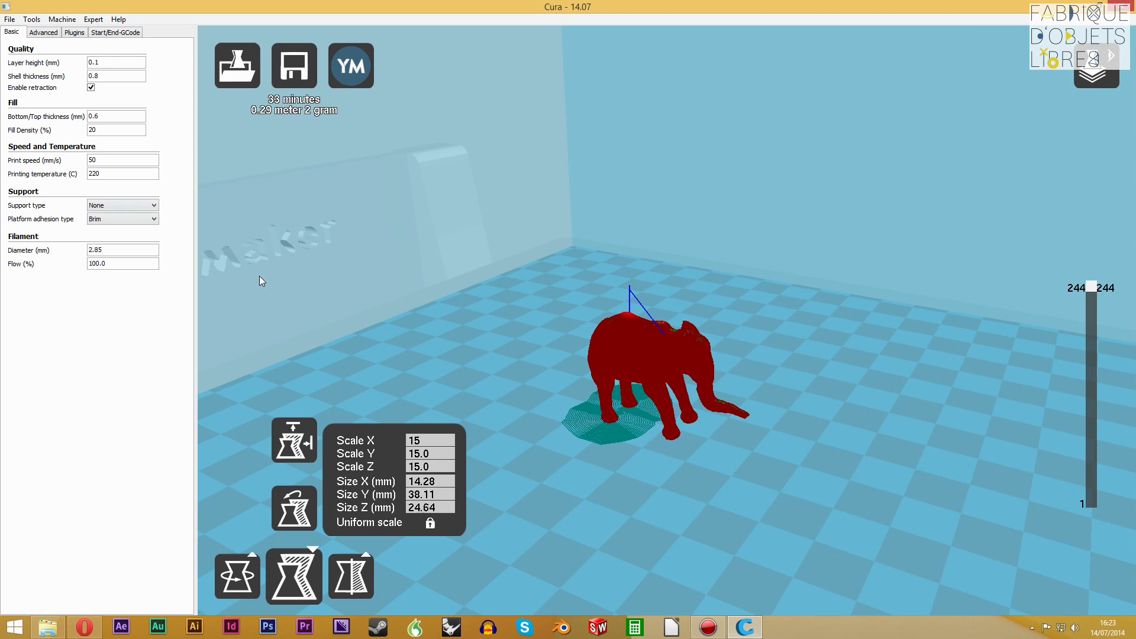
# Set the platform adhesion type to None, keeping the support type at None
pyautogui.click(120, 207)
pyautogui.click(107, 215)
pyautogui.click(115, 220)
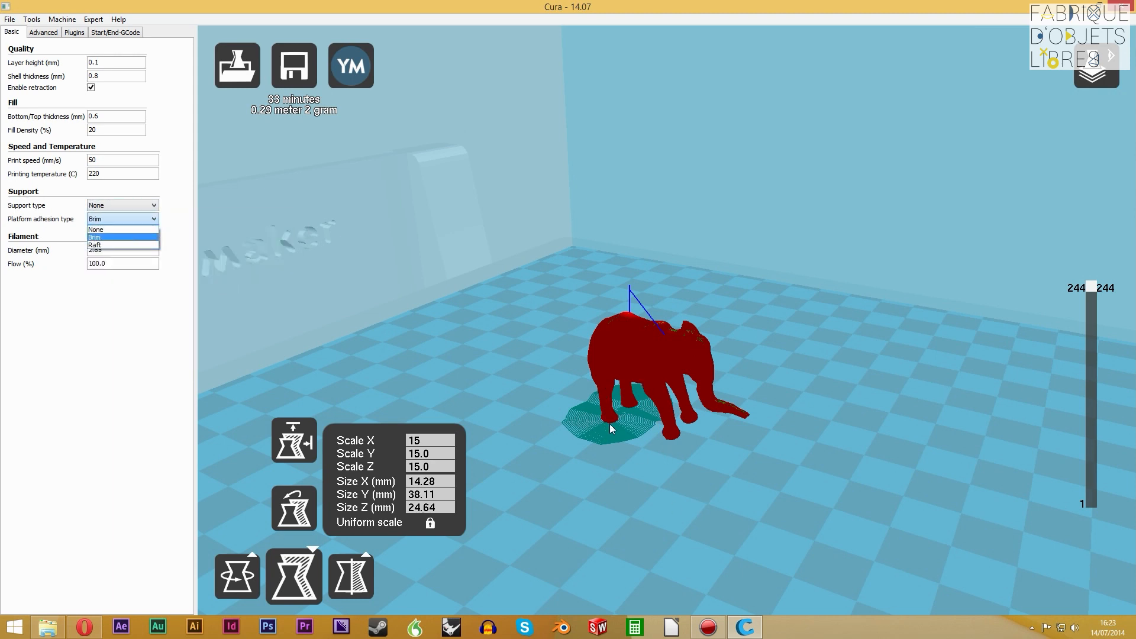
pyautogui.click(105, 229)
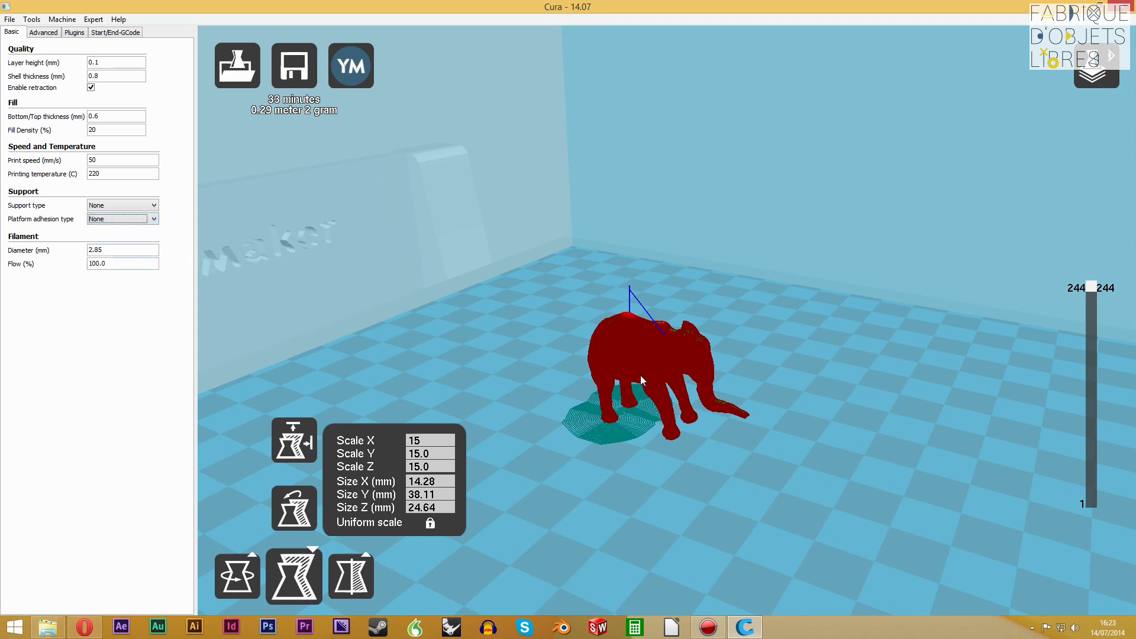
# Set the support type to Touching buildplate for the elephant
pyautogui.click(130, 206)
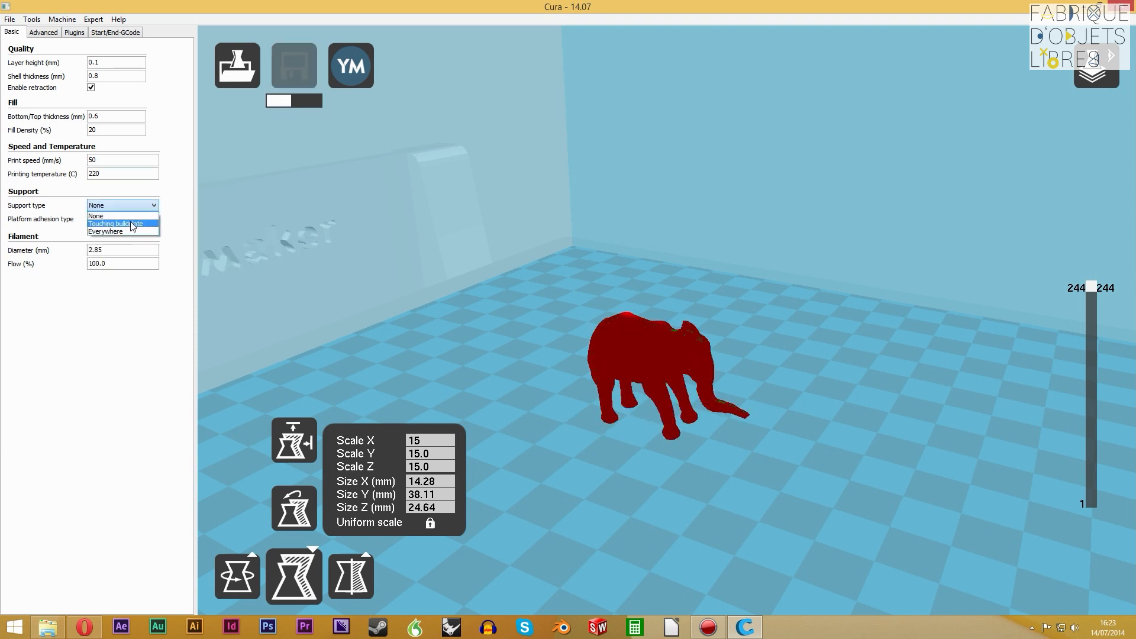
pyautogui.click(115, 202)
pyautogui.moveTo(568, 416)
pyautogui.mouseDown(button='right')
pyautogui.moveTo(584, 414)
pyautogui.moveTo(568, 413)
pyautogui.mouseUp(button='right')
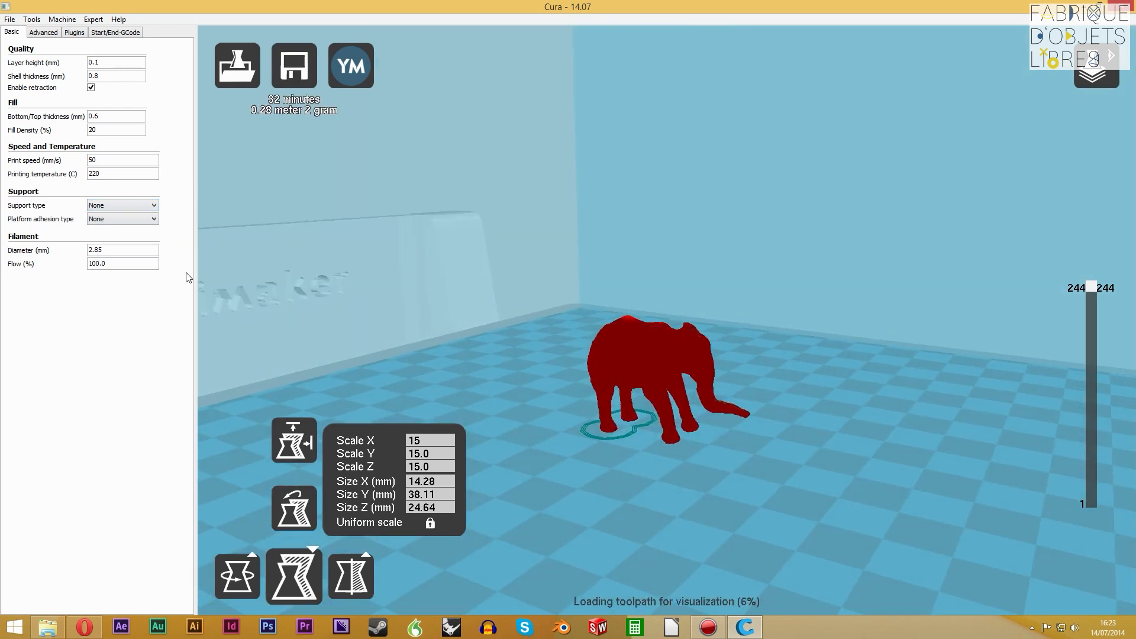
pyautogui.click(143, 206)
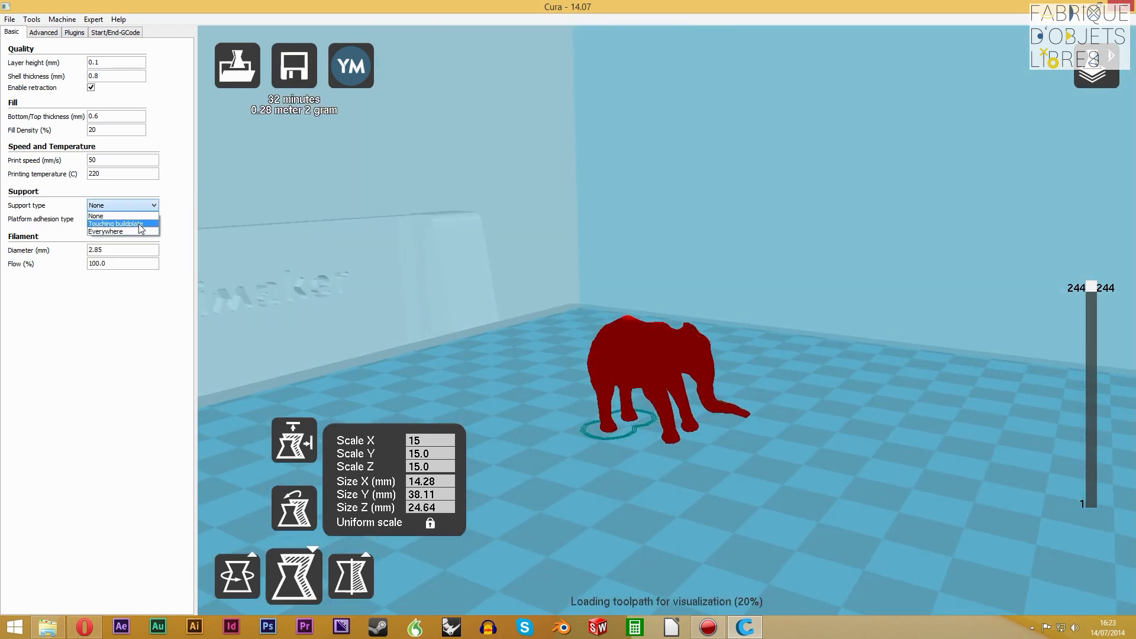
pyautogui.click(141, 221)
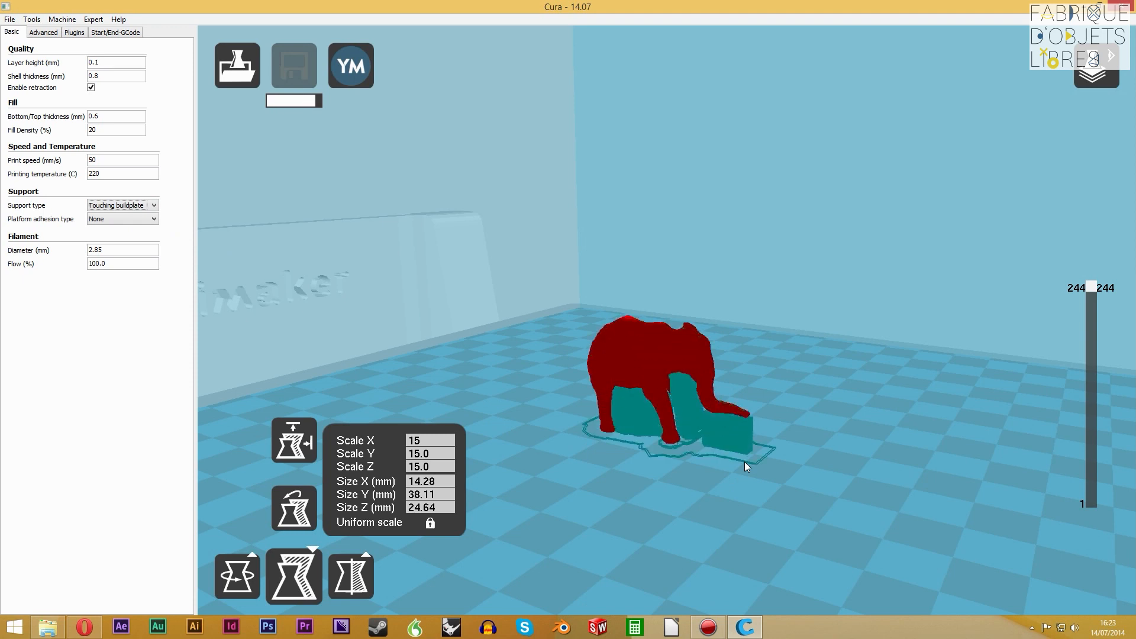
# Examine the support structures under the elephant's belly, head and trunk with all layers shown, then at layers 85 and 41
pyautogui.moveTo(745, 456)
pyautogui.mouseDown(button='right')
pyautogui.moveTo(719, 424)
pyautogui.moveTo(740, 478)
pyautogui.moveTo(743, 463)
pyautogui.mouseUp(button='right')
pyautogui.scroll(5, 739, 478)
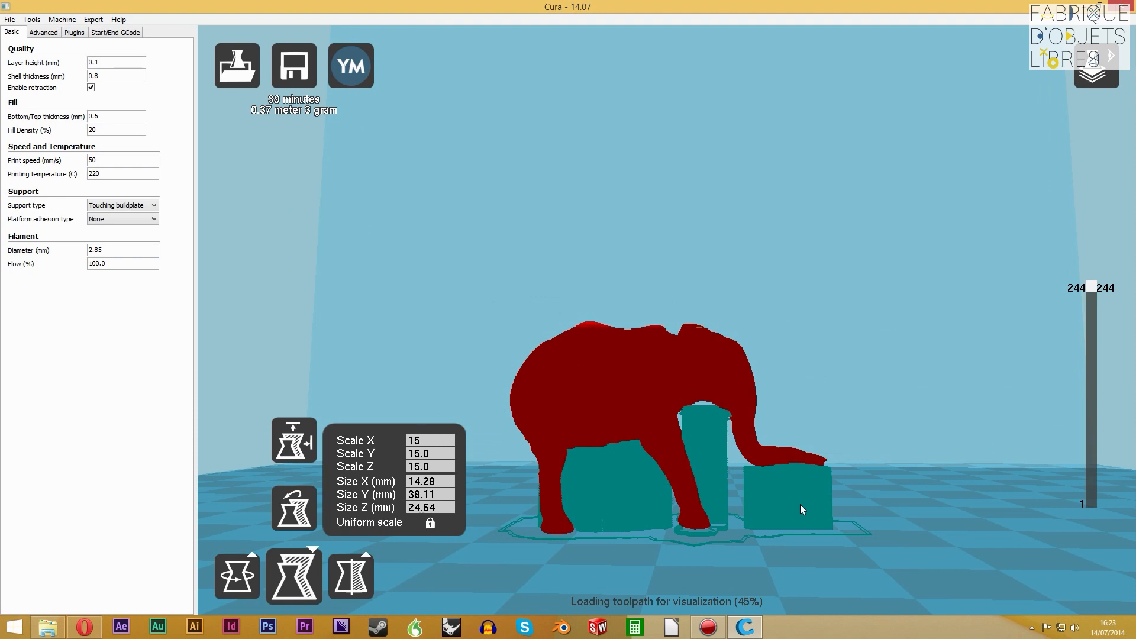
pyautogui.moveTo(1094, 288); pyautogui.dragTo(1106, 428)
pyautogui.moveTo(829, 352); pyautogui.dragTo(828, 389, button='right')
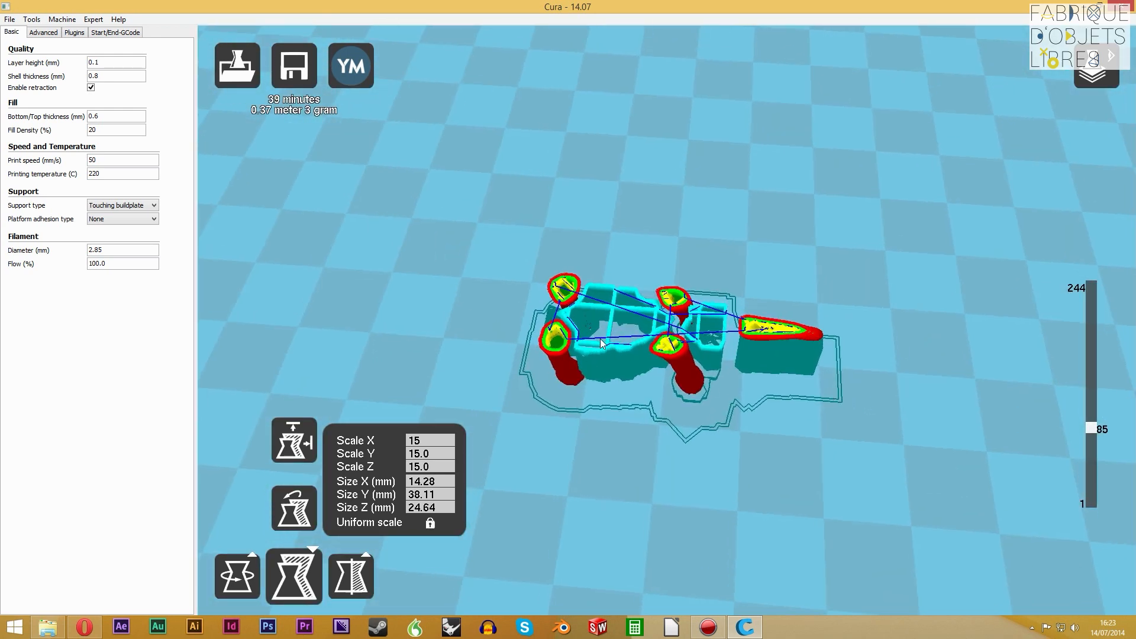
pyautogui.moveTo(1094, 430); pyautogui.dragTo(1104, 467)
pyautogui.moveTo(812, 407)
pyautogui.mouseDown(button='right')
pyautogui.moveTo(770, 401)
pyautogui.moveTo(816, 413)
pyautogui.mouseUp(button='right')
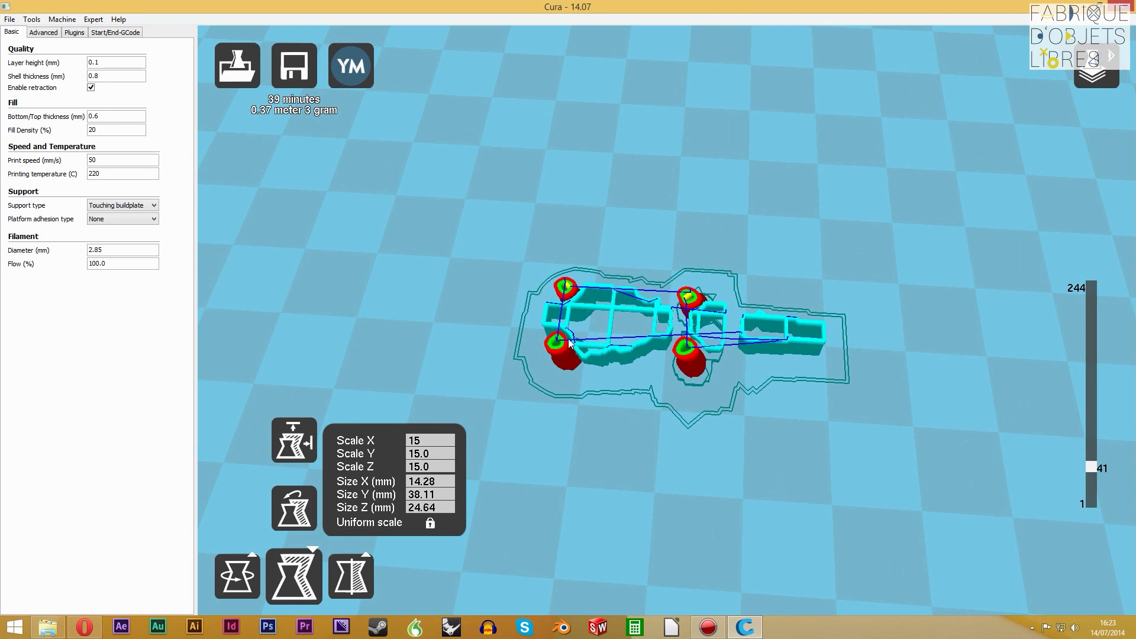
pyautogui.moveTo(805, 318); pyautogui.dragTo(898, 351, button='right')
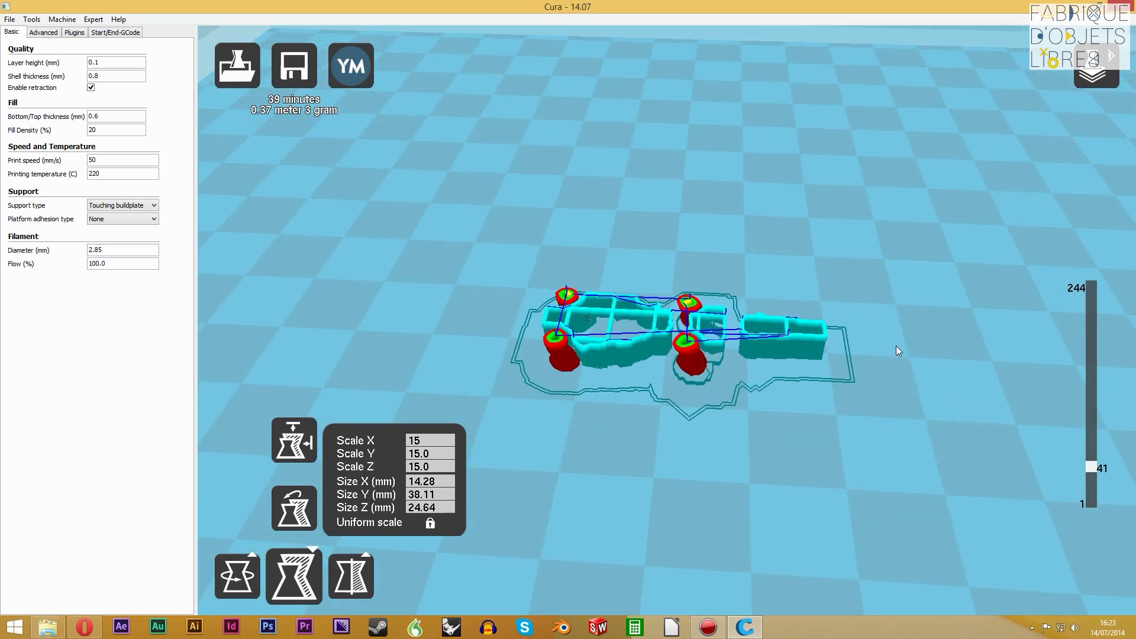
# Show the elephant's layers up to 244 with the supports, then return the model display to the normal view
pyautogui.moveTo(1101, 476); pyautogui.dragTo(1090, 288)
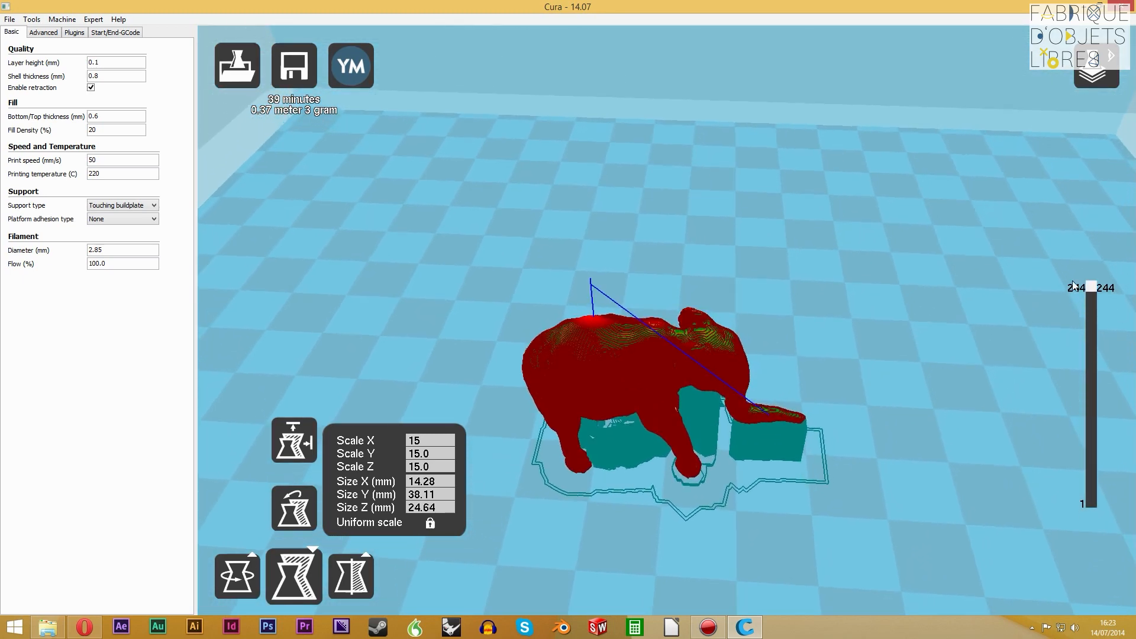
pyautogui.moveTo(815, 460); pyautogui.dragTo(818, 424, button='right')
pyautogui.click(1069, 86)
pyautogui.click(1106, 109)
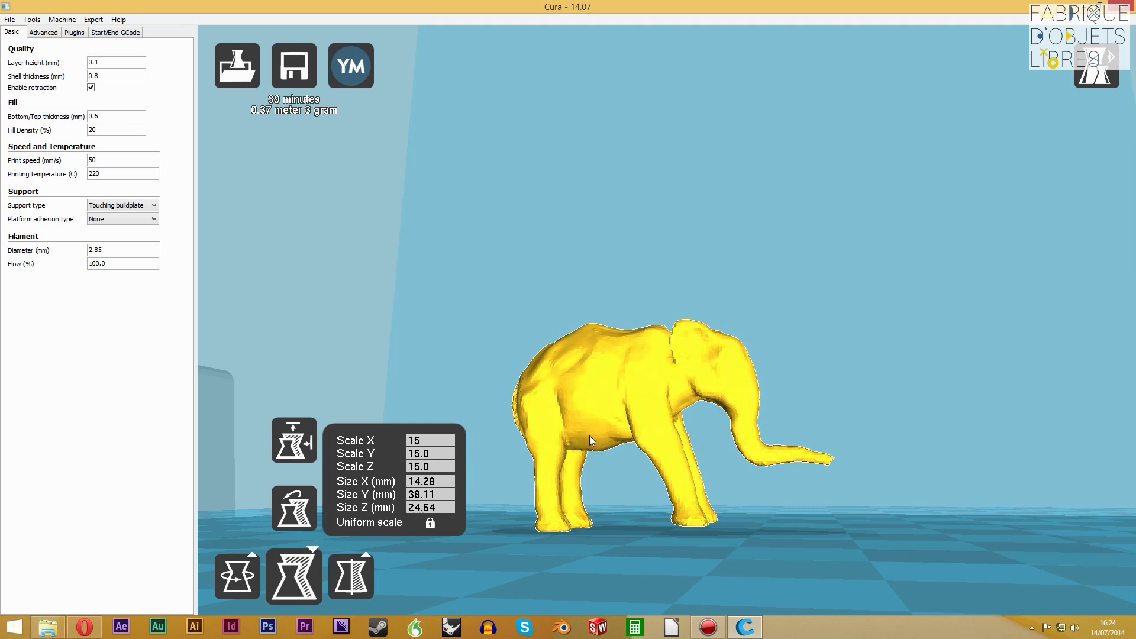
# Inspect the elephant's belly, legs and trunk for overhangs from the side, front and underneath
pyautogui.moveTo(614, 450); pyautogui.dragTo(545, 396, button='right')
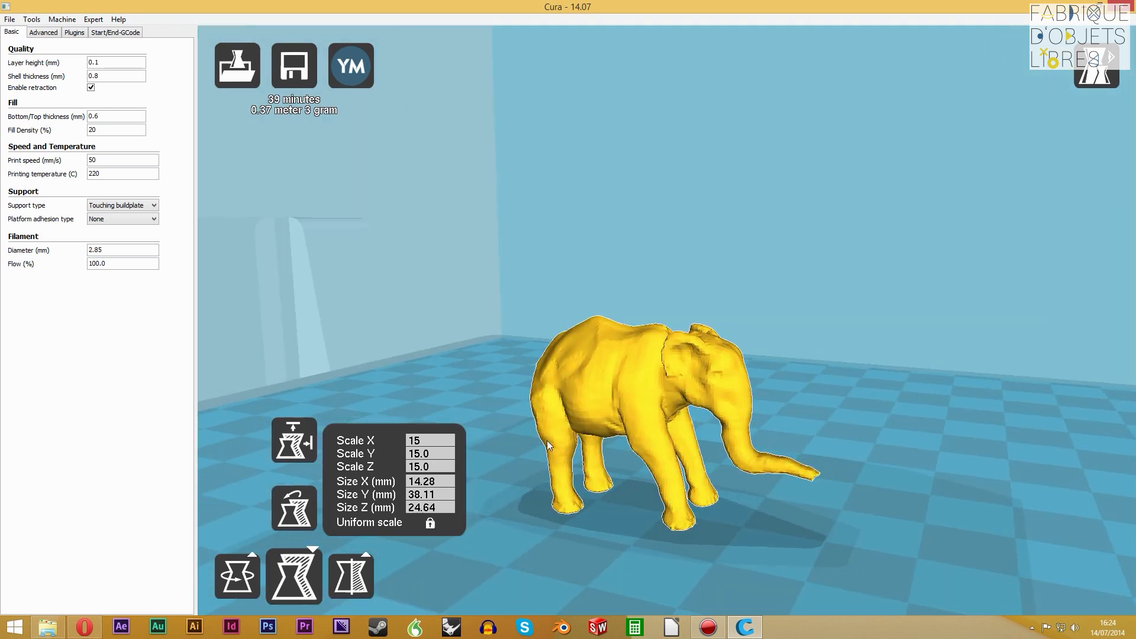
pyautogui.moveTo(547, 440); pyautogui.dragTo(585, 441, button='right')
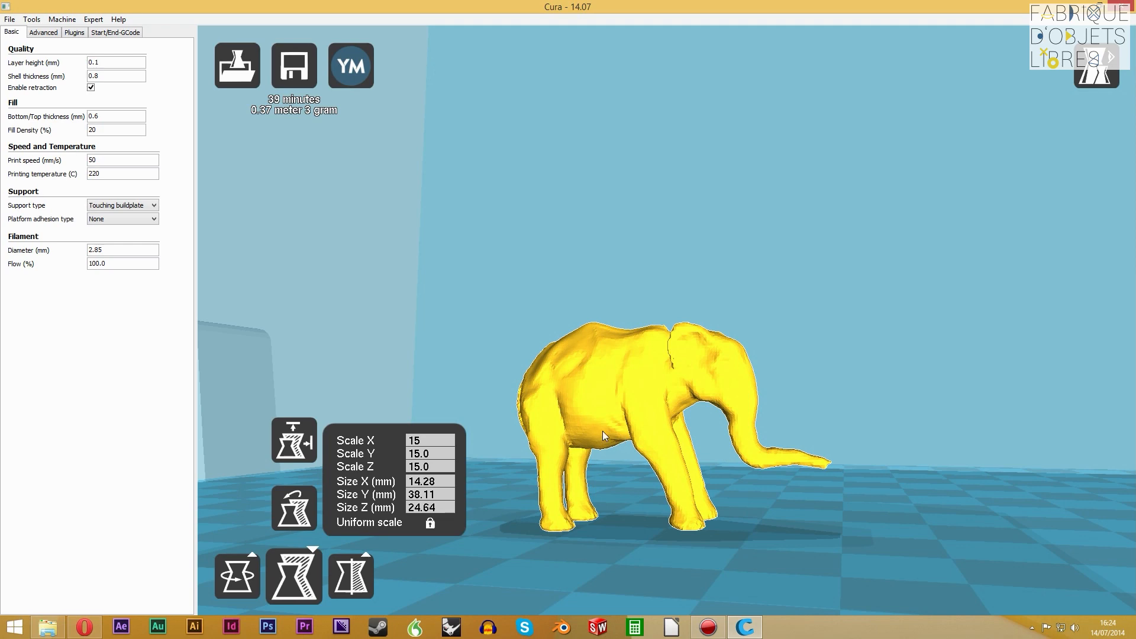
pyautogui.moveTo(595, 342); pyautogui.dragTo(629, 400, button='right')
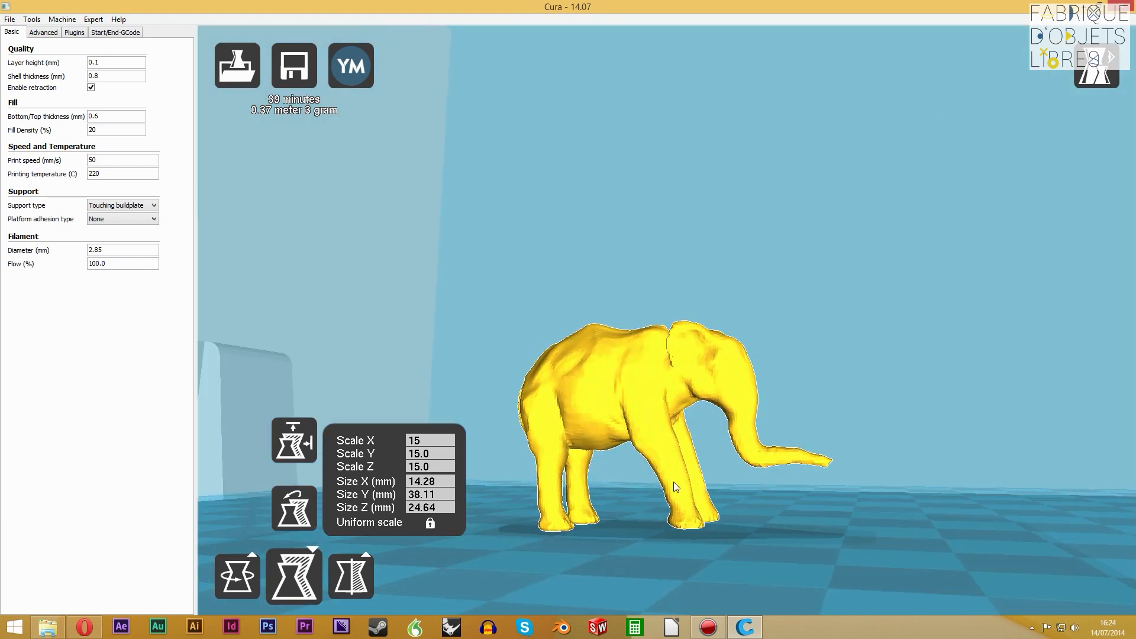
pyautogui.moveTo(659, 478); pyautogui.dragTo(633, 484, button='right')
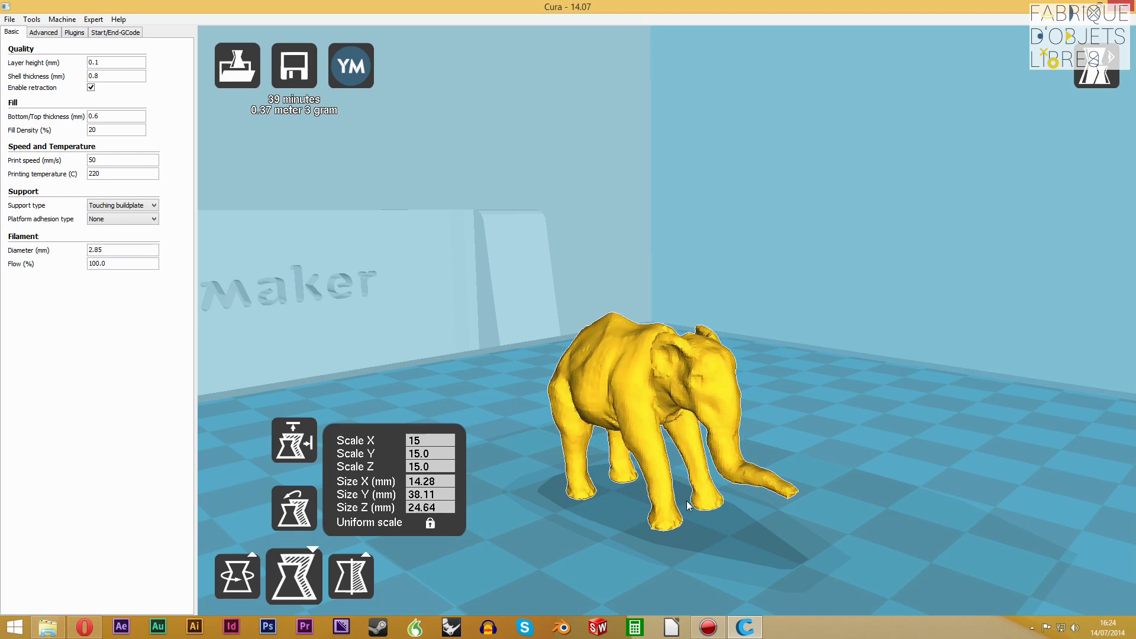
pyautogui.moveTo(832, 419); pyautogui.dragTo(622, 422, button='right')
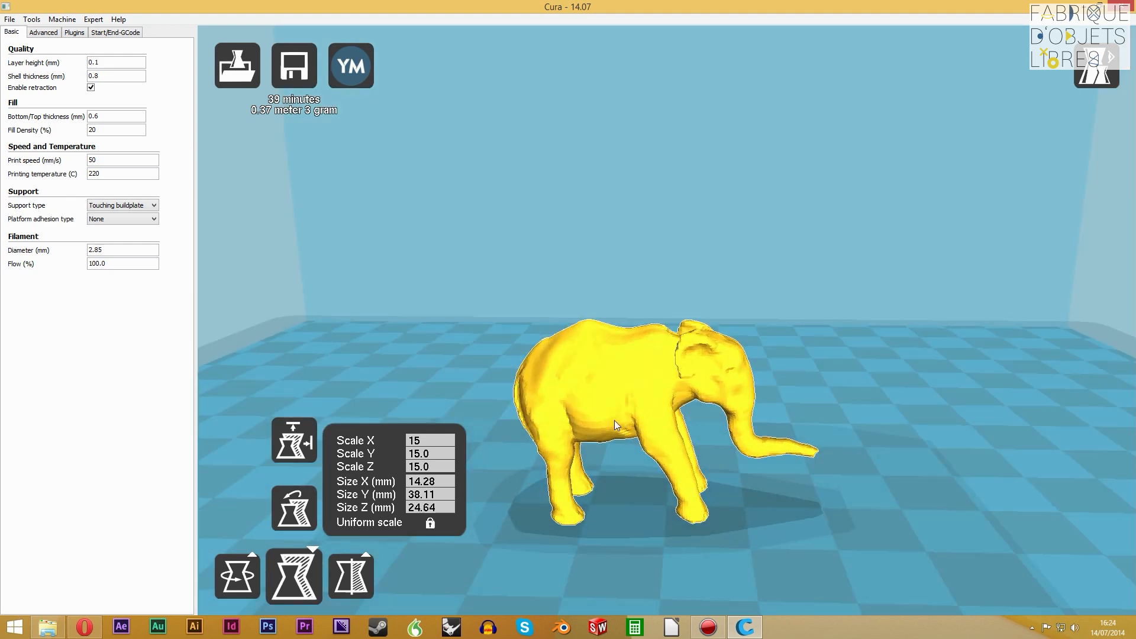
pyautogui.moveTo(590, 430)
pyautogui.mouseDown(button='right')
pyautogui.moveTo(540, 406)
pyautogui.moveTo(599, 430)
pyautogui.moveTo(575, 427)
pyautogui.mouseUp(button='right')
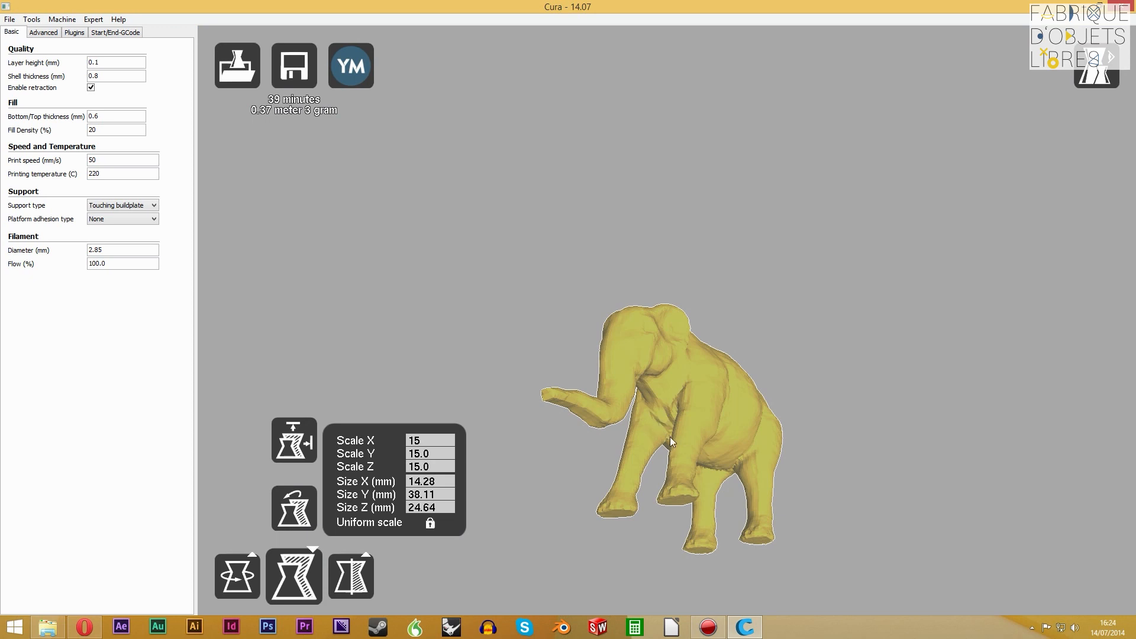
pyautogui.moveTo(649, 410); pyautogui.dragTo(672, 438, button='right')
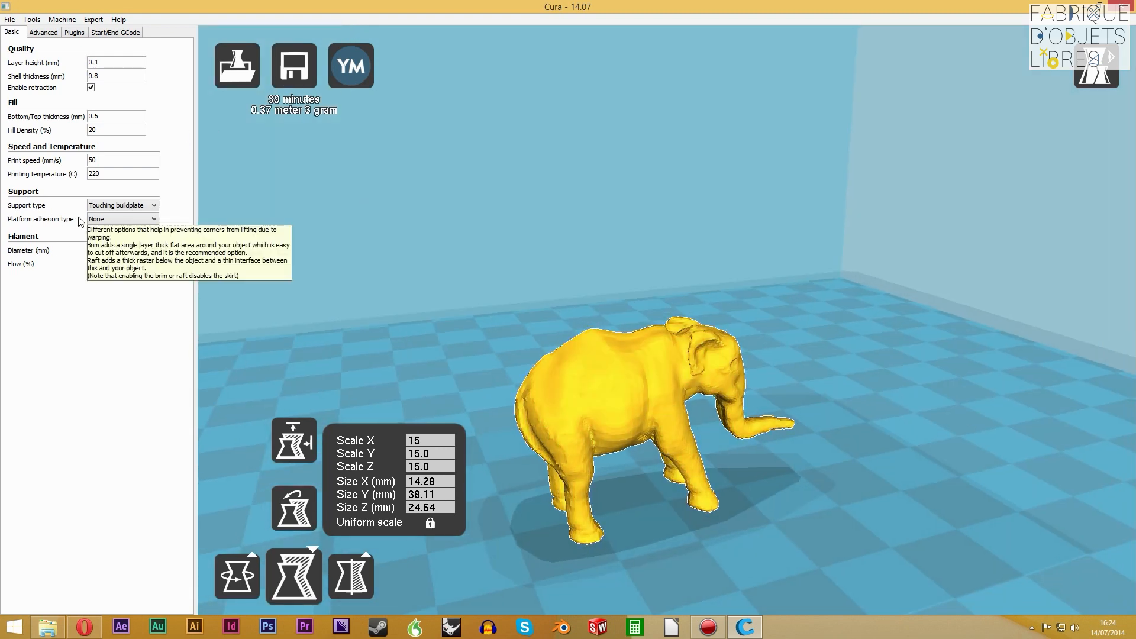
# Set the support type to None and inspect the elephant from several angles
pyautogui.click(124, 206)
pyautogui.click(129, 224)
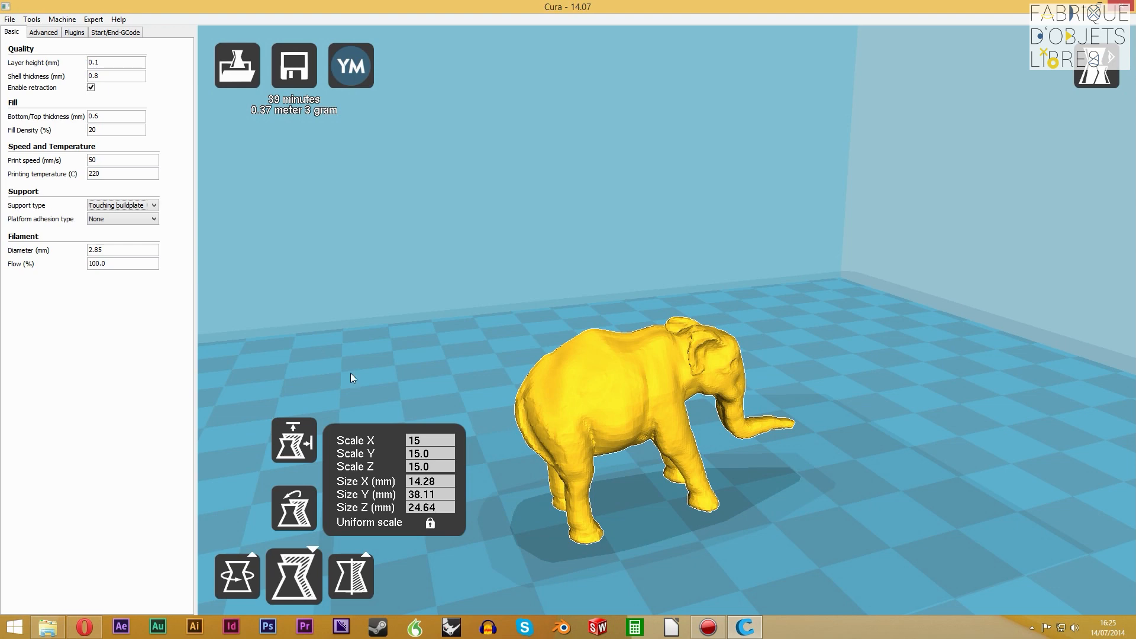
pyautogui.scroll(1, 654, 516)
pyautogui.moveTo(657, 517); pyautogui.dragTo(800, 482, button='right')
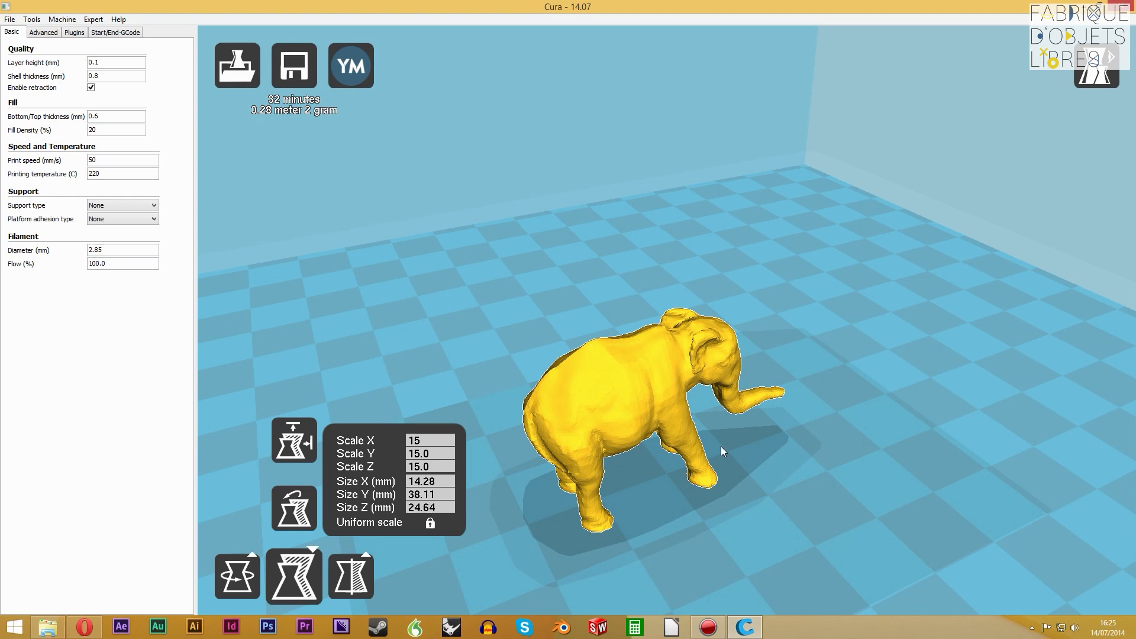
pyautogui.moveTo(666, 402); pyautogui.dragTo(572, 332, button='right')
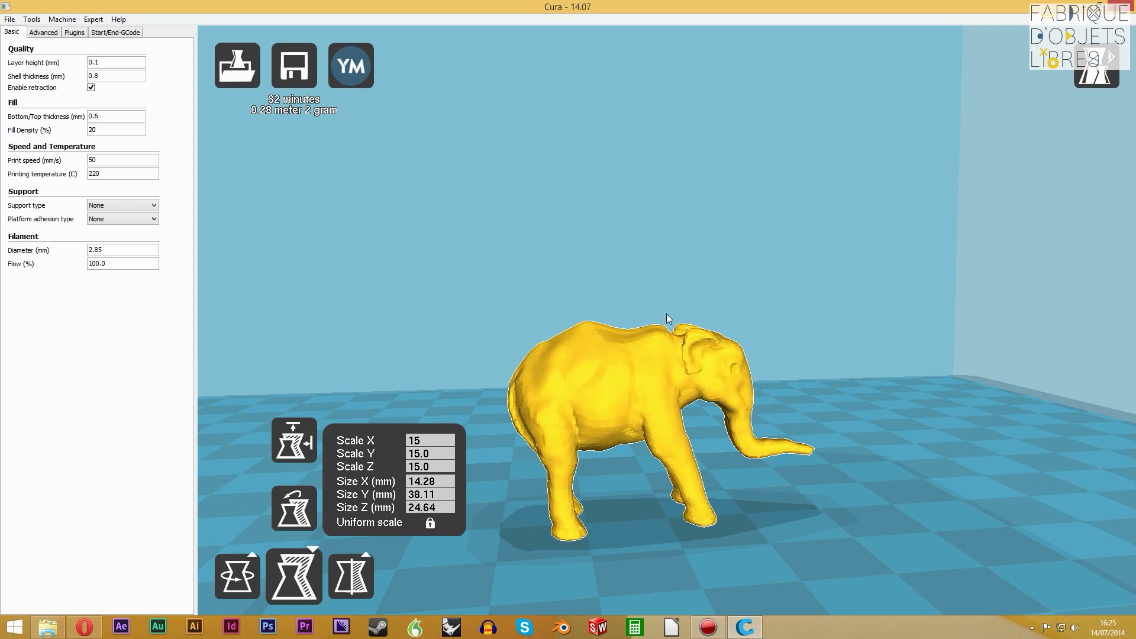
pyautogui.moveTo(631, 369); pyautogui.dragTo(598, 385, button='right')
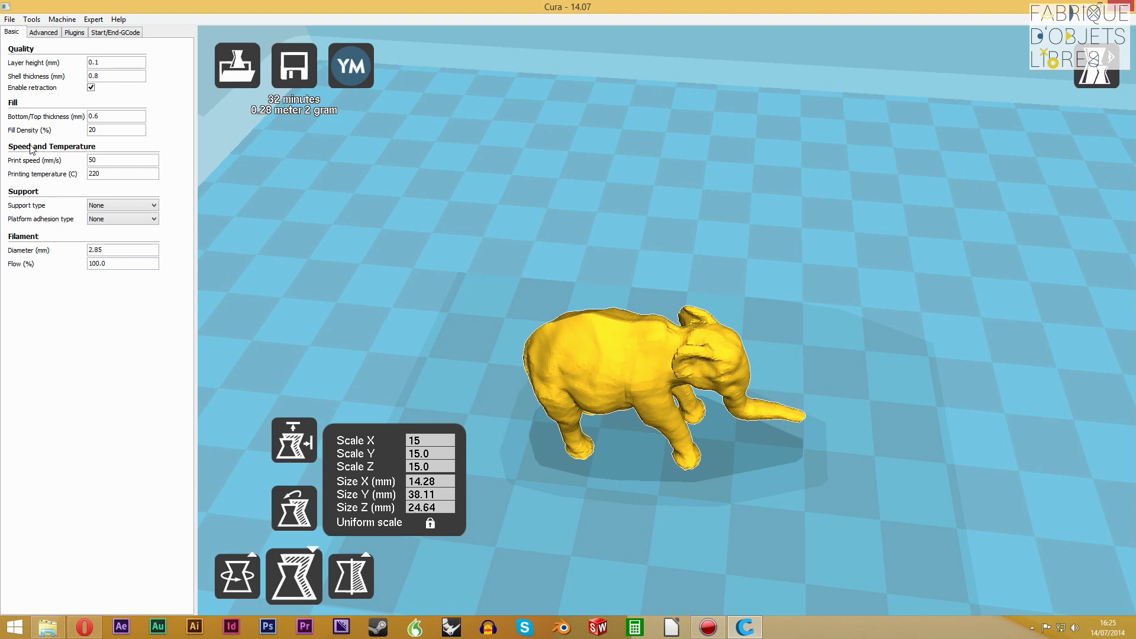
# Set the print speed to 100 mm/s, keeping the printing temperature and the filament flow as they are
pyautogui.click(119, 160)
pyautogui.press('BackSpace')
pyautogui.press('BackSpace')
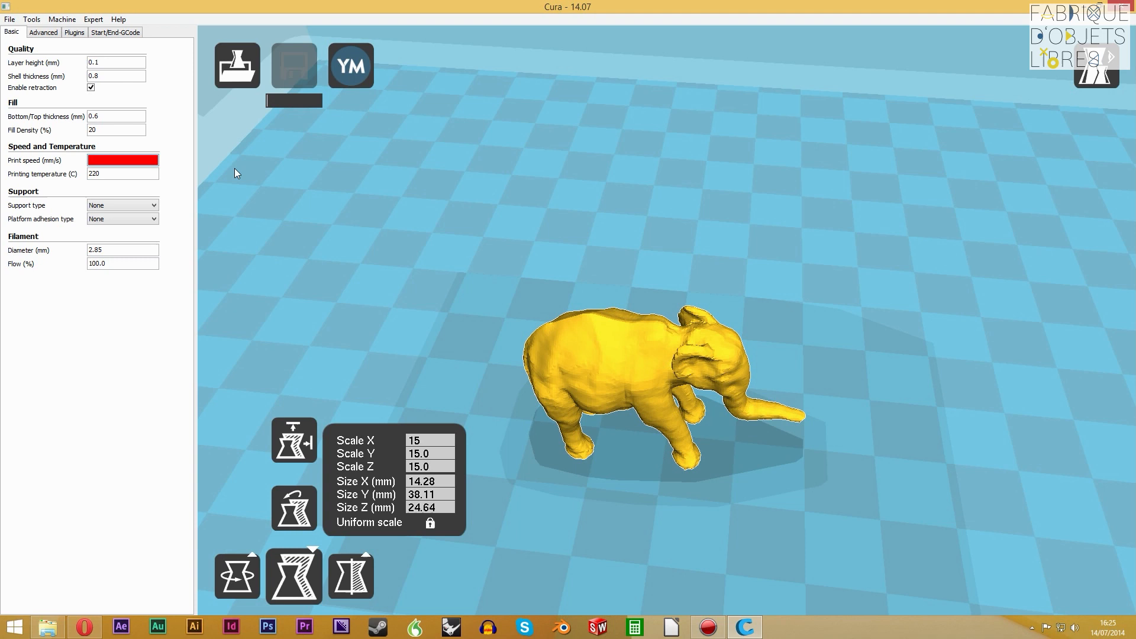
pyautogui.write('100')
pyautogui.press('Tab')
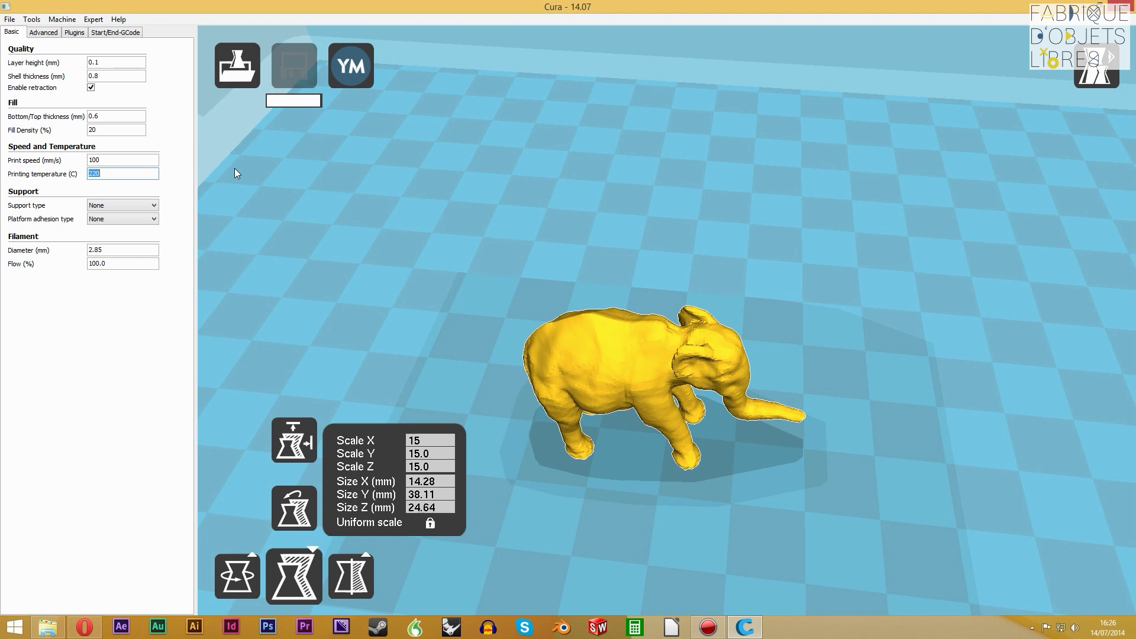
pyautogui.click(110, 158)
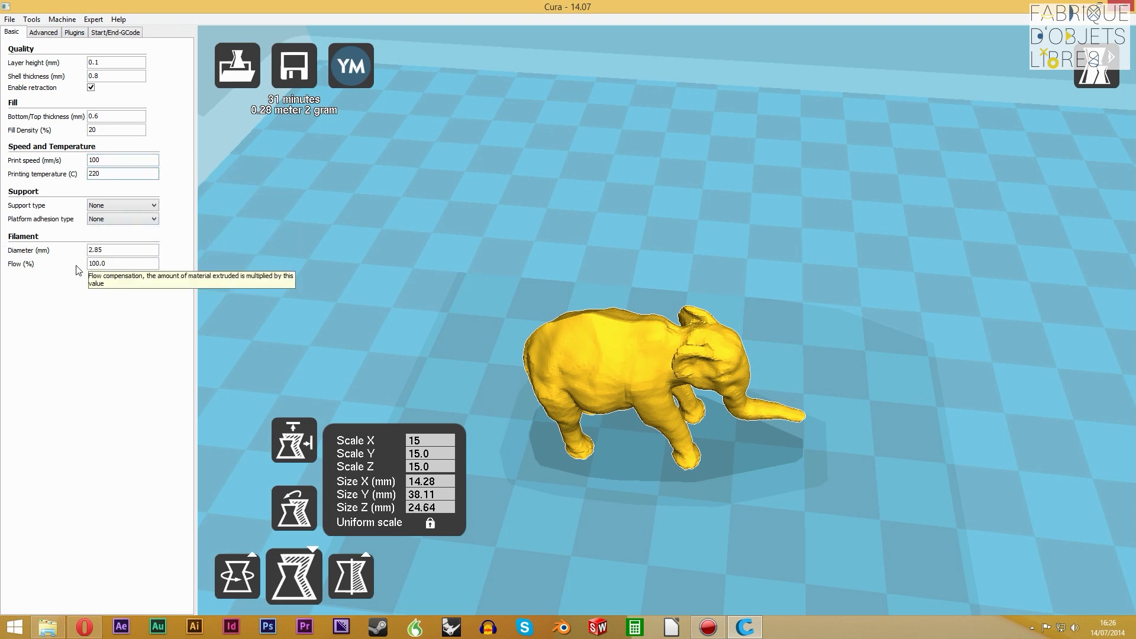
pyautogui.click(121, 264)
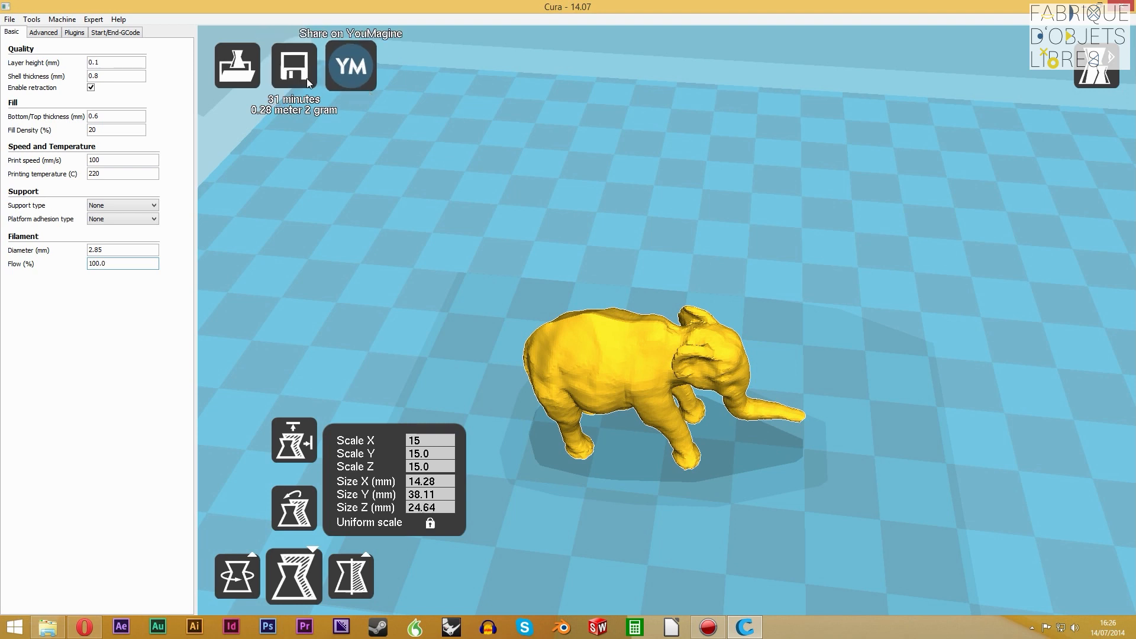
# Inspect the elephant on the build plate from several angles and distances
pyautogui.moveTo(650, 353); pyautogui.dragTo(633, 427, button='right')
pyautogui.scroll(-8, 628, 428)
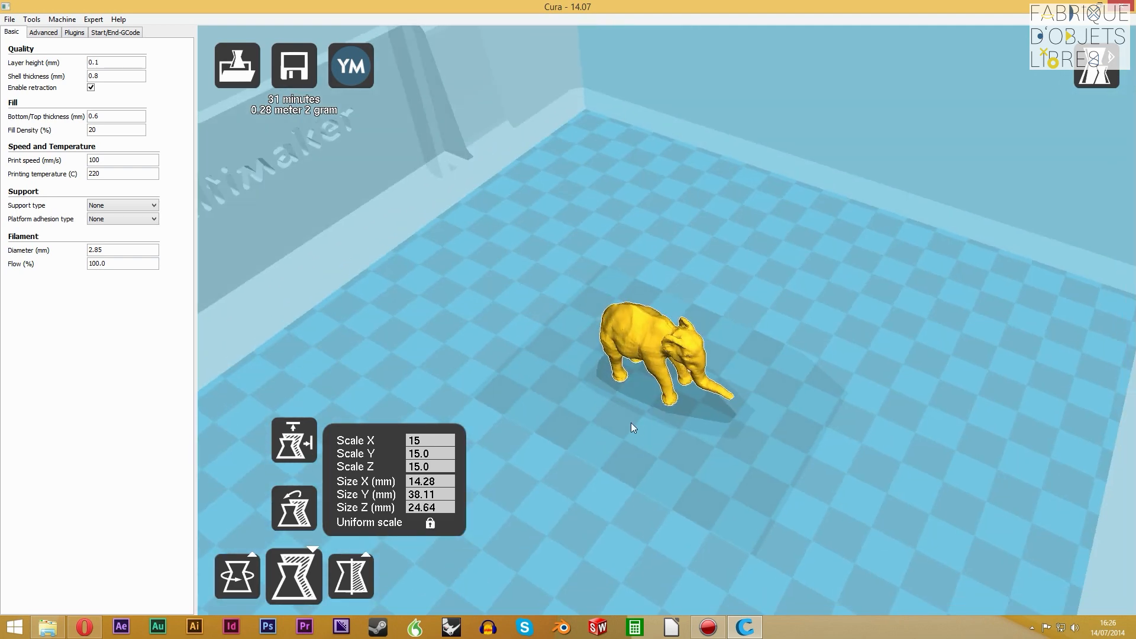
pyautogui.moveTo(631, 422); pyautogui.dragTo(703, 459, button='right')
pyautogui.scroll(-5, 662, 335)
pyautogui.scroll(5, 668, 353)
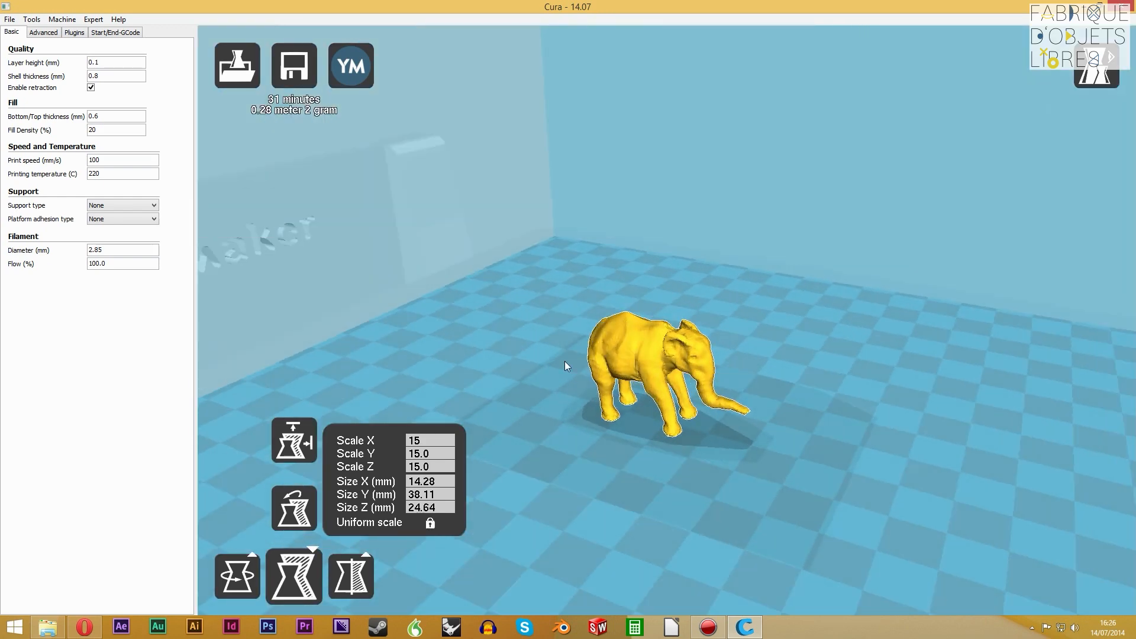
pyautogui.moveTo(653, 358); pyautogui.dragTo(653, 355)
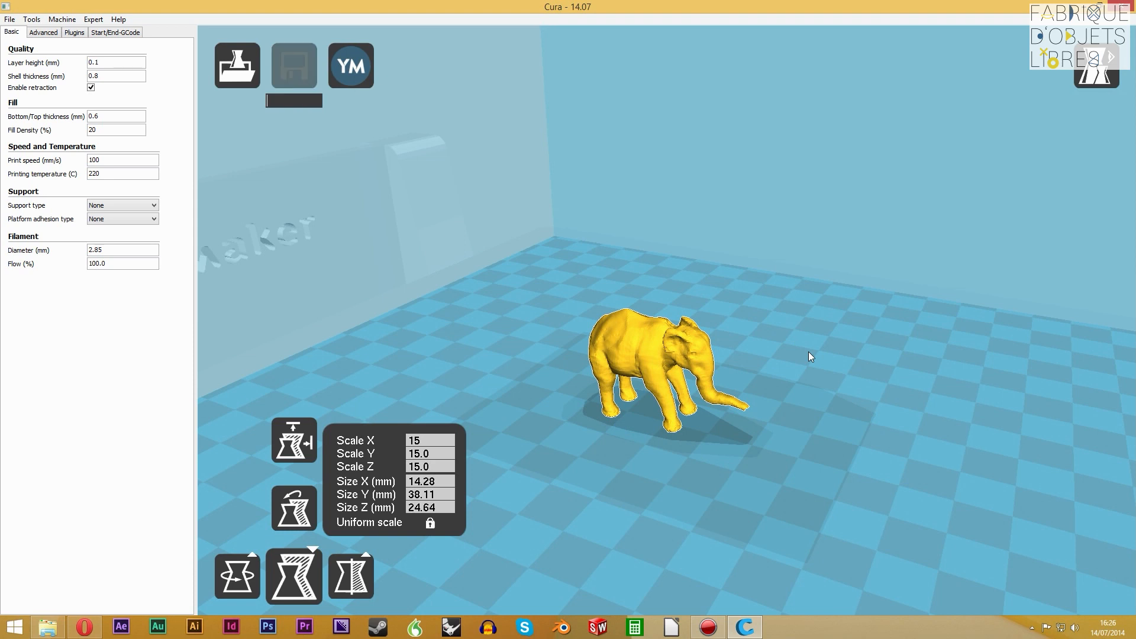
pyautogui.moveTo(631, 346); pyautogui.dragTo(750, 373)
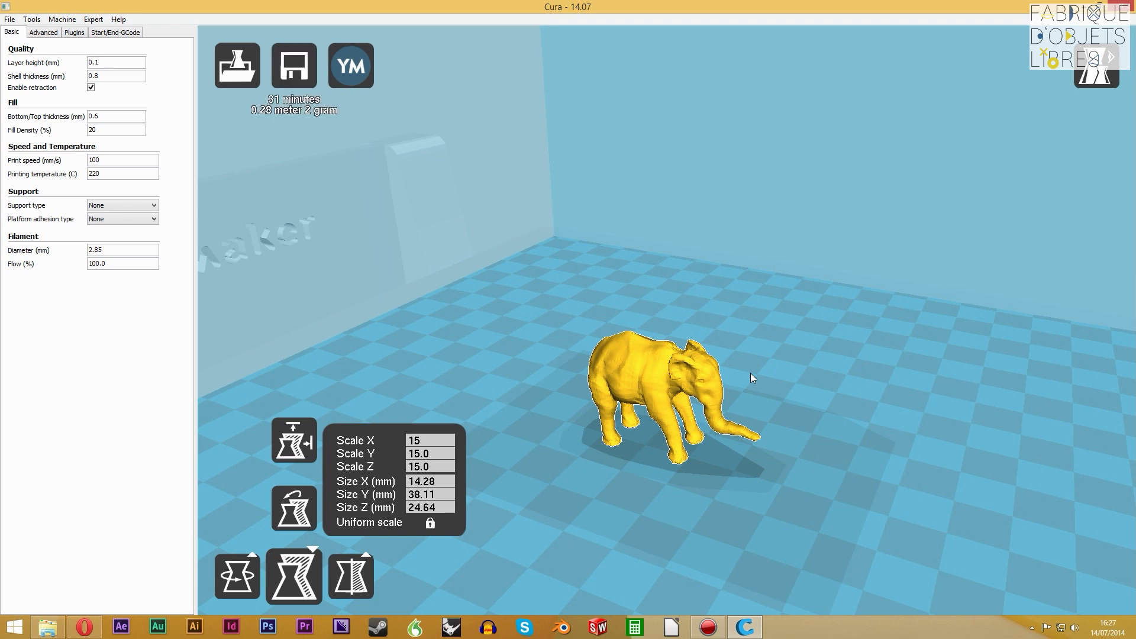
pyautogui.moveTo(740, 423); pyautogui.dragTo(603, 405, button='right')
pyautogui.scroll(2, 670, 431)
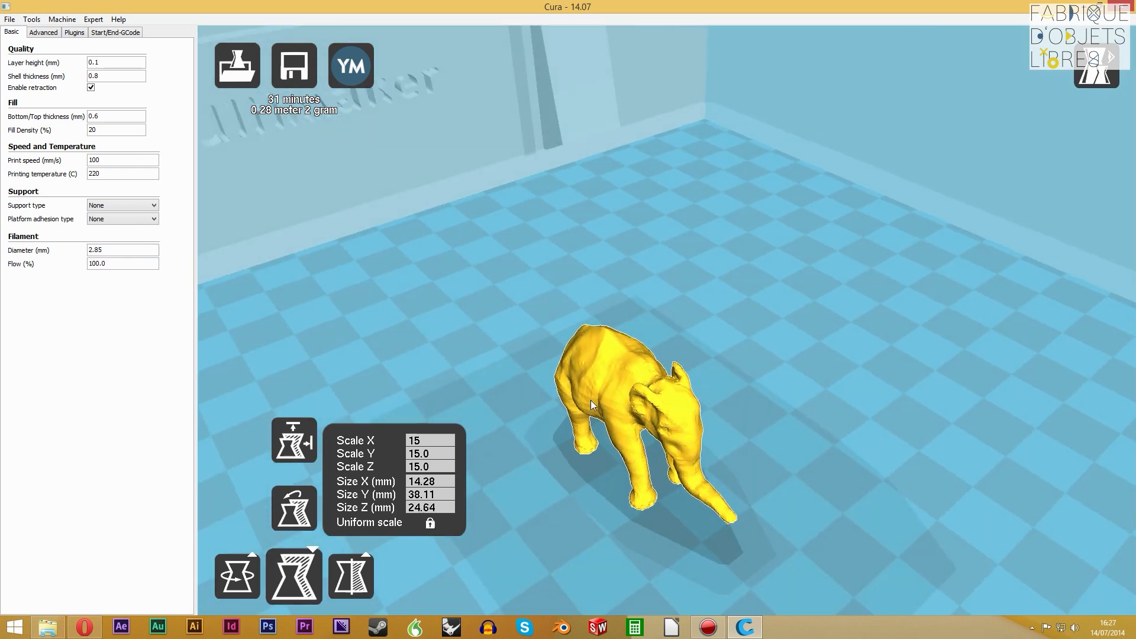
pyautogui.click(430, 441)
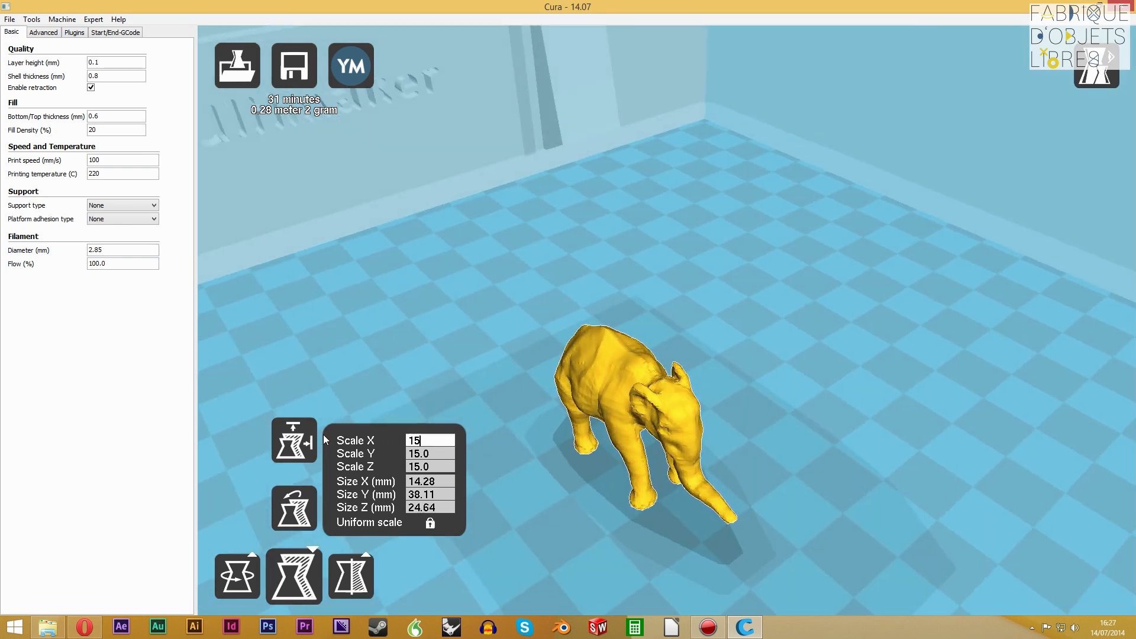
pyautogui.moveTo(639, 435)
pyautogui.mouseDown(button='right')
pyautogui.moveTo(668, 429)
pyautogui.moveTo(649, 415)
pyautogui.moveTo(649, 453)
pyautogui.mouseUp(button='right')
pyautogui.scroll(5, 644, 460)
pyautogui.scroll(-8, 643, 459)
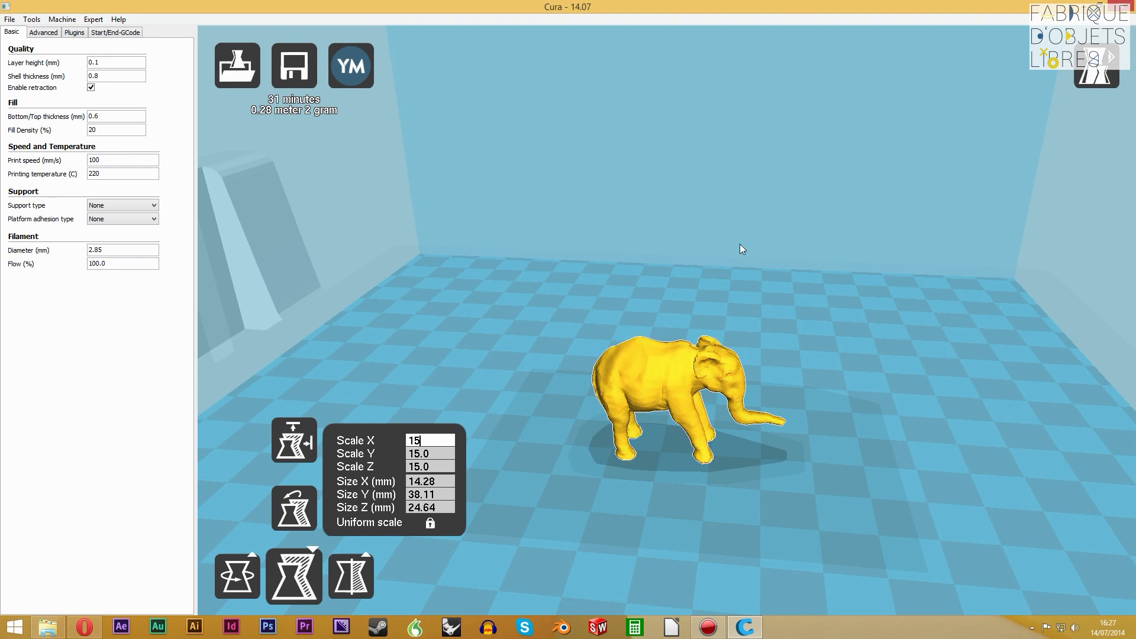
# Show the elephant in Overhang view and examine the overhanging areas under its belly, head, trunk and feet from below, the side and above
pyautogui.click(1094, 84)
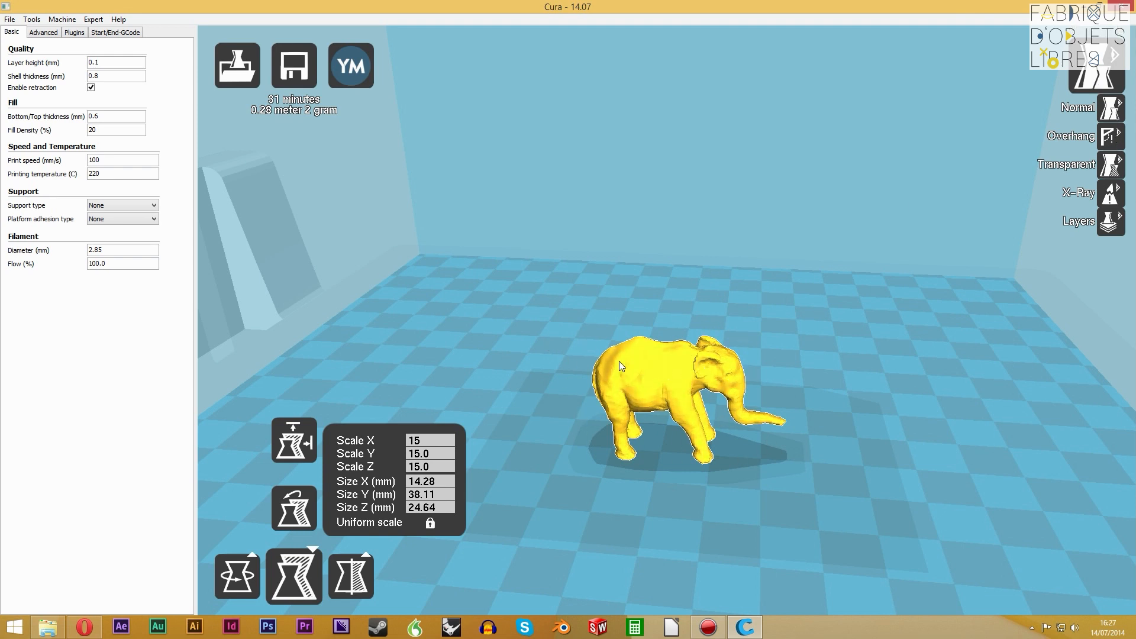
pyautogui.click(1109, 136)
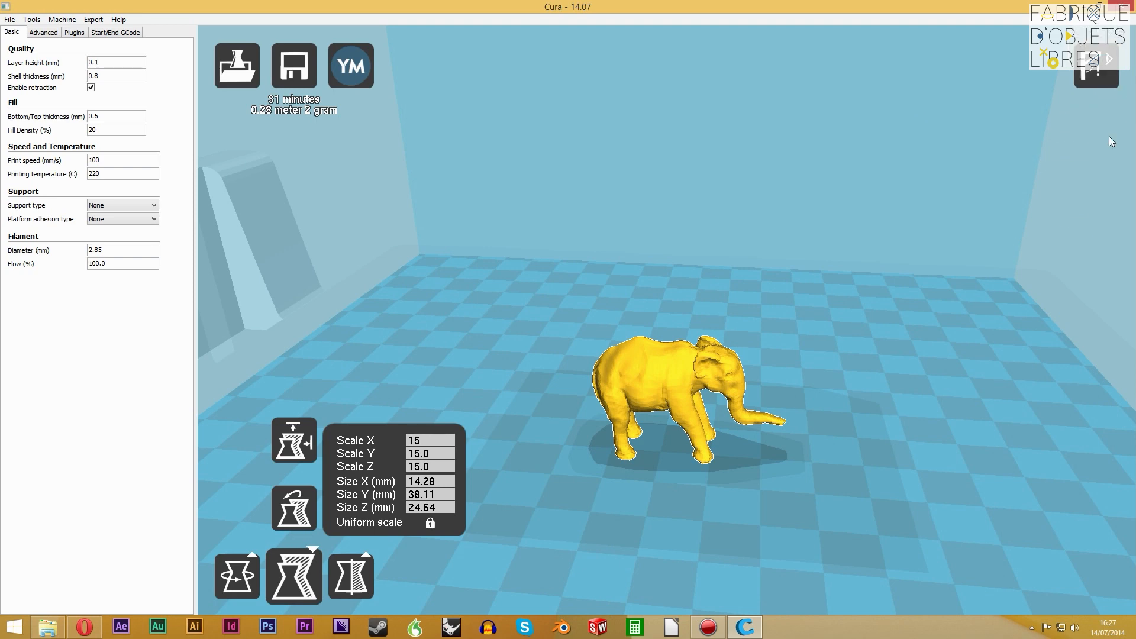
pyautogui.moveTo(767, 459); pyautogui.dragTo(617, 375, button='right')
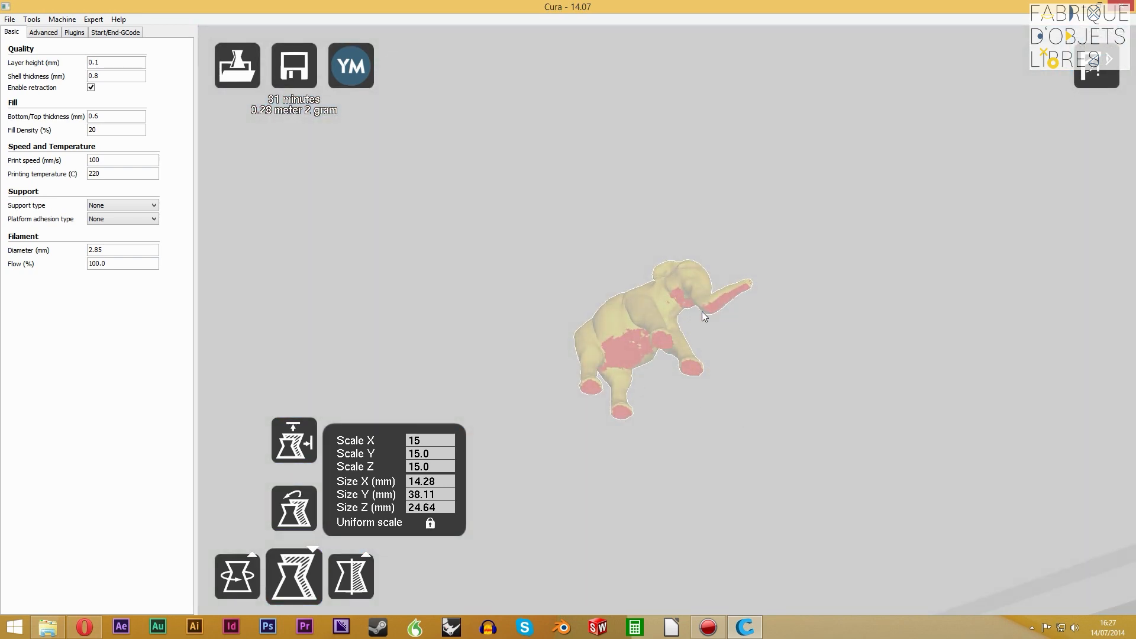
pyautogui.moveTo(691, 331)
pyautogui.mouseDown(button='right')
pyautogui.moveTo(702, 349)
pyautogui.moveTo(691, 335)
pyautogui.moveTo(698, 301)
pyautogui.moveTo(716, 305)
pyautogui.moveTo(693, 340)
pyautogui.mouseUp(button='right')
pyautogui.scroll(-3, 674, 309)
pyautogui.scroll(10, 674, 329)
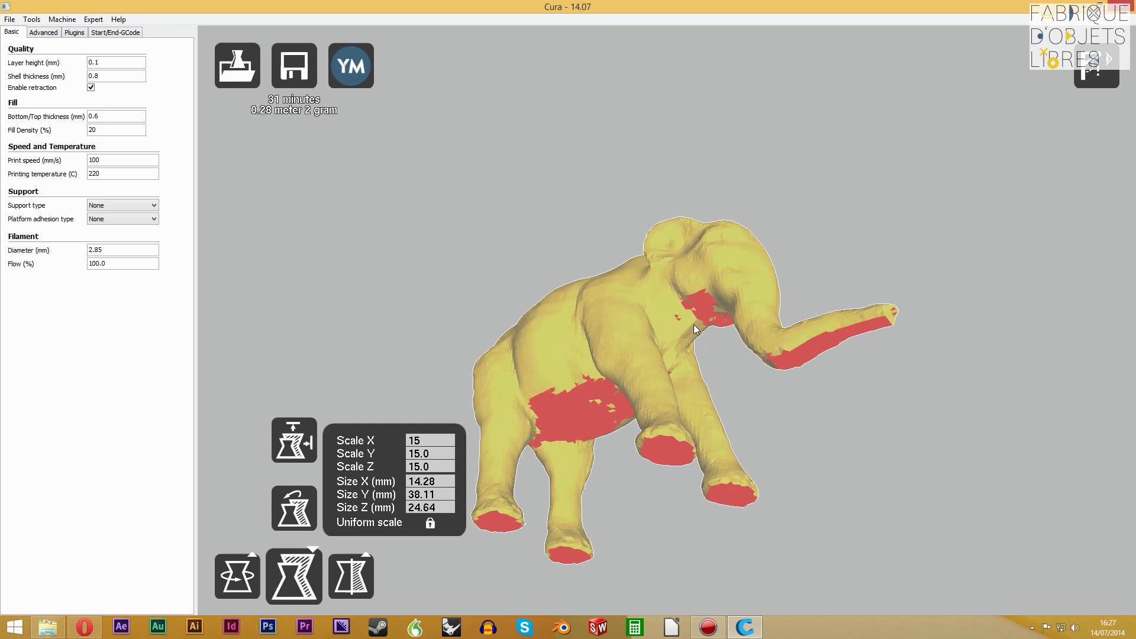
pyautogui.moveTo(772, 359); pyautogui.dragTo(843, 466, button='right')
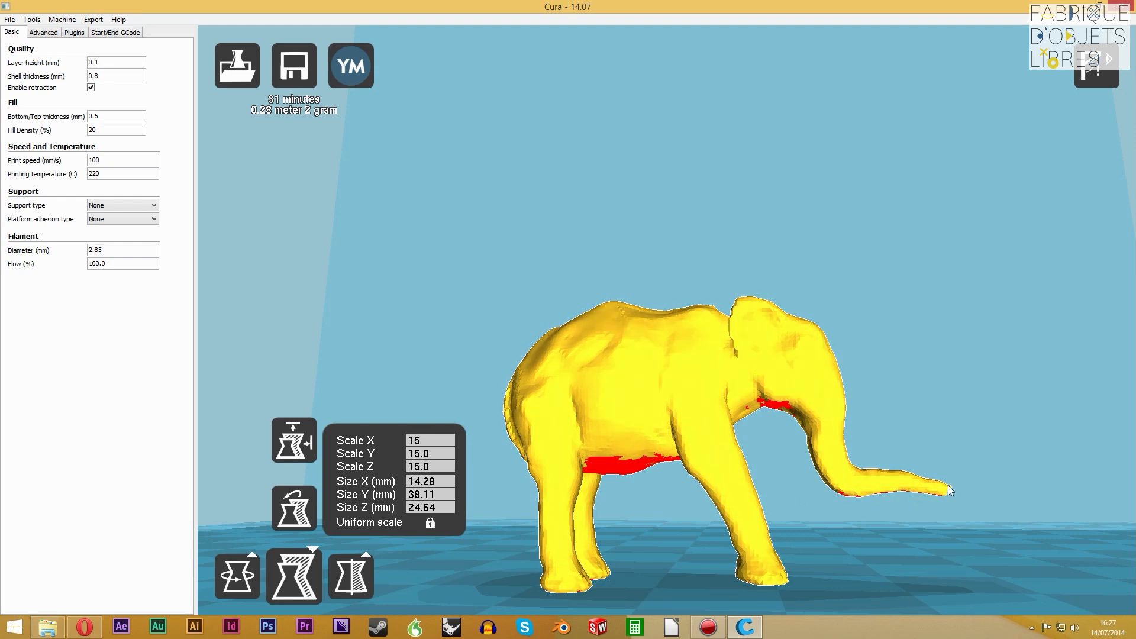
pyautogui.moveTo(810, 512); pyautogui.dragTo(848, 350, button='right')
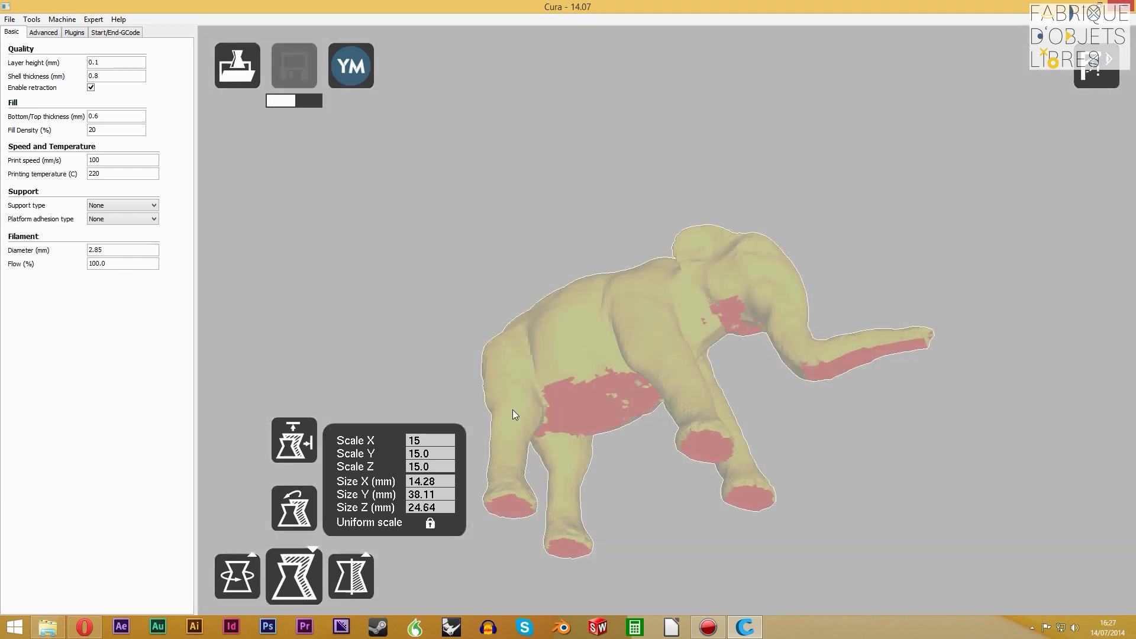
pyautogui.moveTo(757, 347); pyautogui.dragTo(767, 376, button='right')
pyautogui.scroll(3, 716, 505)
pyautogui.scroll(-4, 716, 504)
pyautogui.moveTo(746, 502); pyautogui.dragTo(729, 422, button='right')
pyautogui.moveTo(664, 338); pyautogui.dragTo(655, 464, button='right')
pyautogui.moveTo(729, 445); pyautogui.dragTo(631, 495, button='right')
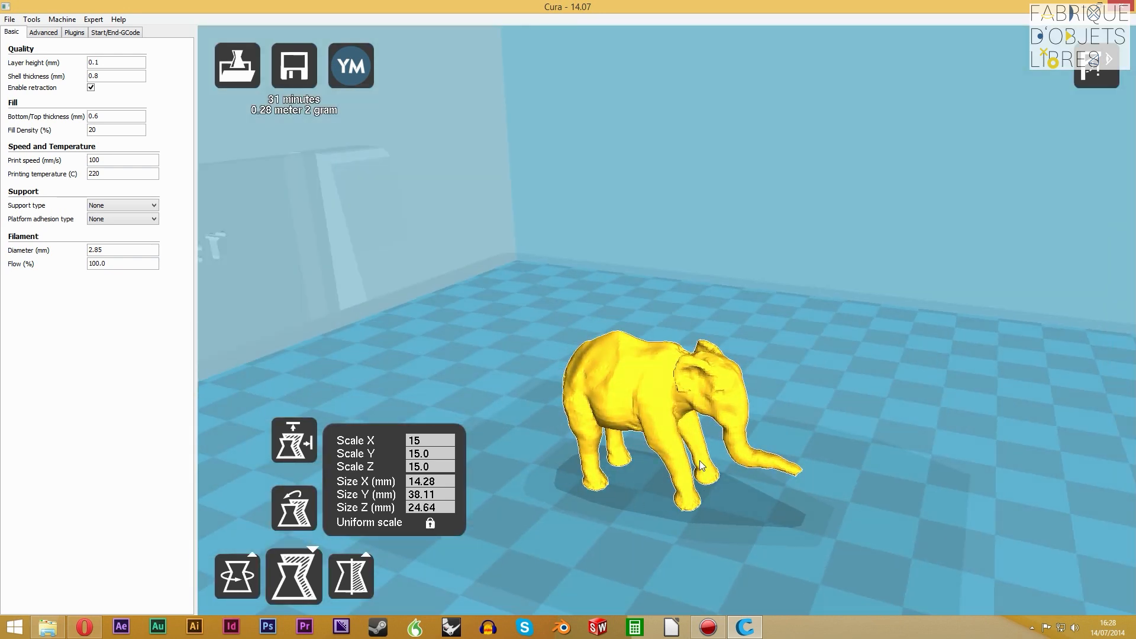
pyautogui.moveTo(895, 463)
pyautogui.mouseDown(button='right')
pyautogui.moveTo(919, 460)
pyautogui.moveTo(879, 458)
pyautogui.mouseUp(button='right')
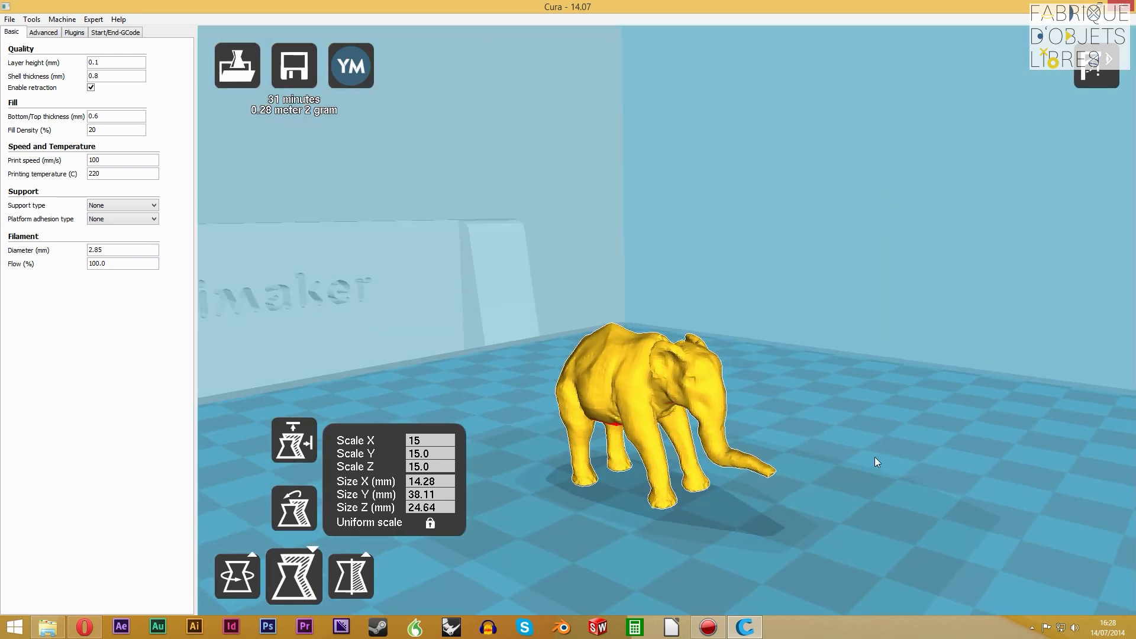
# Display the elephant in Transparent view and look at its body from the side
pyautogui.click(1097, 70)
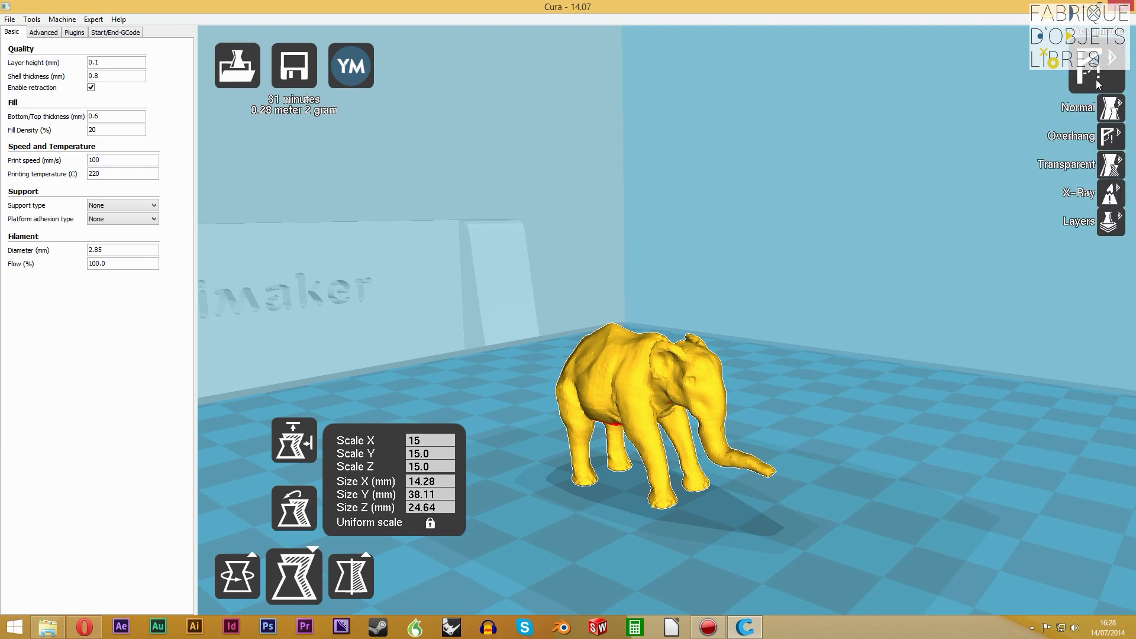
pyautogui.click(1110, 166)
pyautogui.moveTo(669, 404); pyautogui.dragTo(641, 417, button='right')
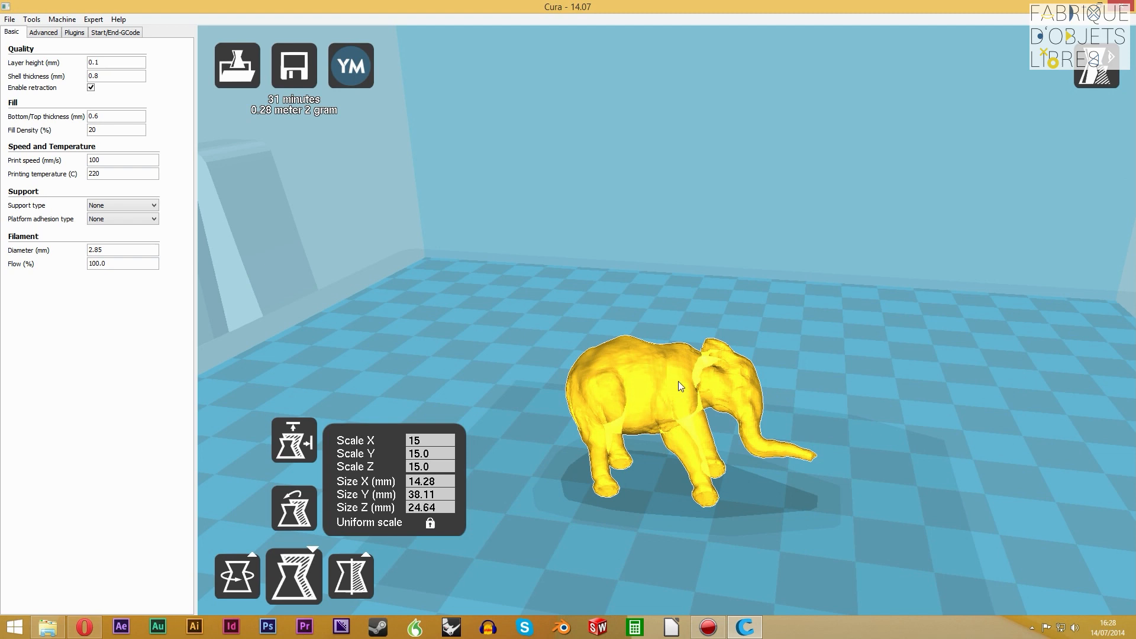
# Switch the model display to X-Ray view and inspect the elephant's body and legs
pyautogui.click(1094, 66)
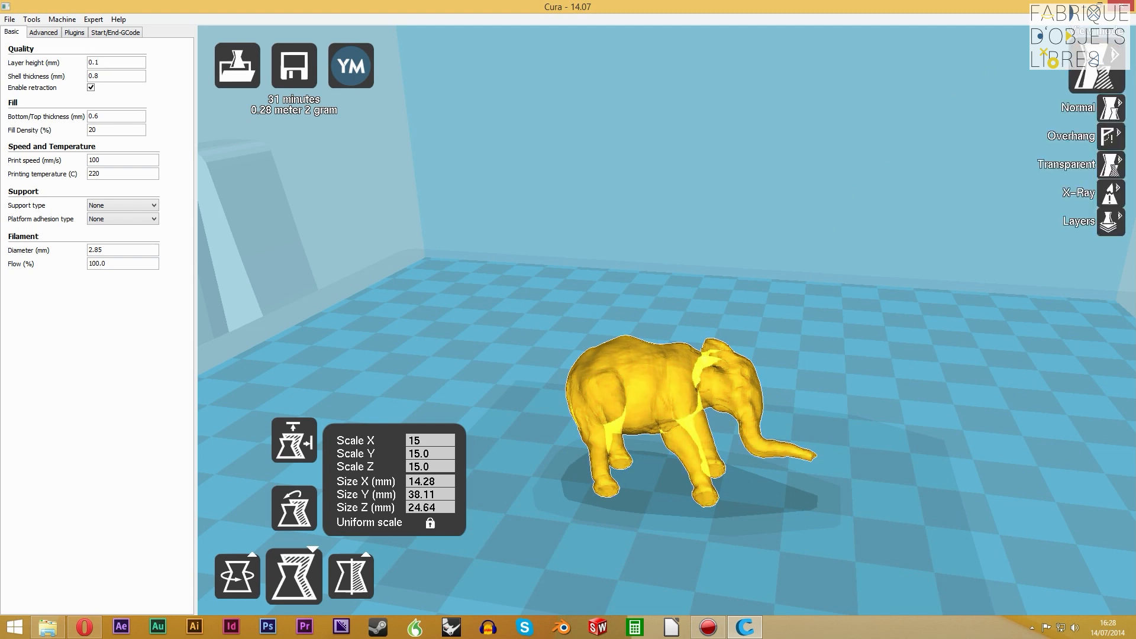
pyautogui.click(1111, 193)
pyautogui.moveTo(645, 390)
pyautogui.mouseDown(button='right')
pyautogui.moveTo(687, 397)
pyautogui.moveTo(705, 428)
pyautogui.moveTo(626, 380)
pyautogui.moveTo(681, 384)
pyautogui.moveTo(733, 363)
pyautogui.moveTo(620, 413)
pyautogui.moveTo(717, 405)
pyautogui.moveTo(648, 413)
pyautogui.moveTo(660, 400)
pyautogui.mouseUp(button='right')
pyautogui.moveTo(634, 447); pyautogui.dragTo(638, 435, button='right')
pyautogui.scroll(-3, 638, 439)
# Return the elephant to Transparent view and examine where its legs and ears intersect the body from the side, front and above
pyautogui.click(1095, 72)
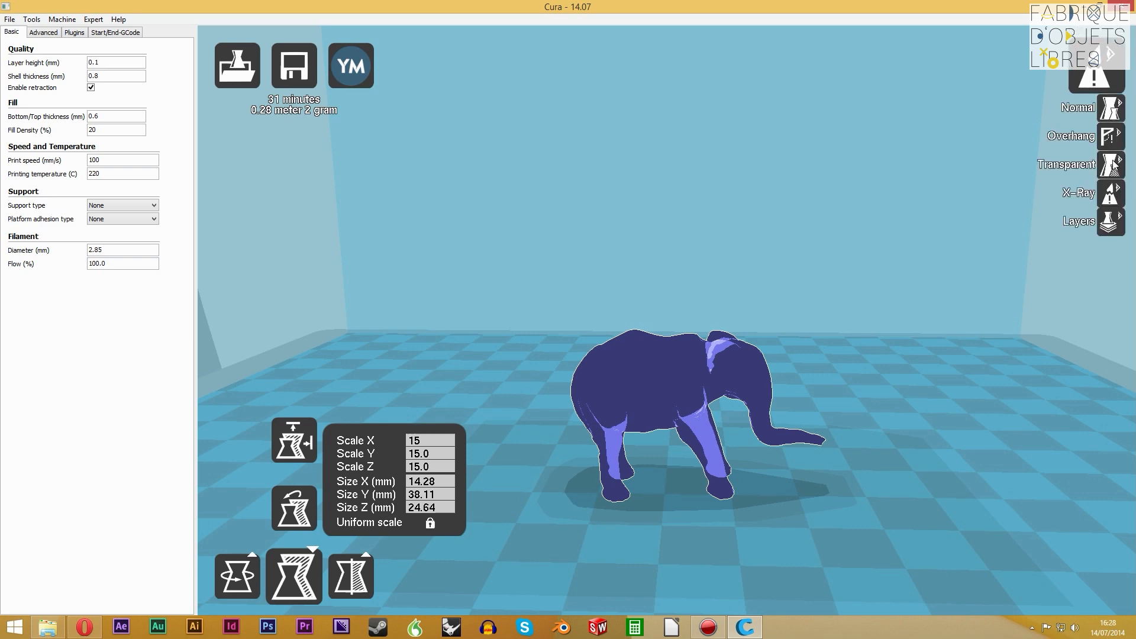
pyautogui.click(1113, 167)
pyautogui.moveTo(636, 404); pyautogui.dragTo(609, 408, button='right')
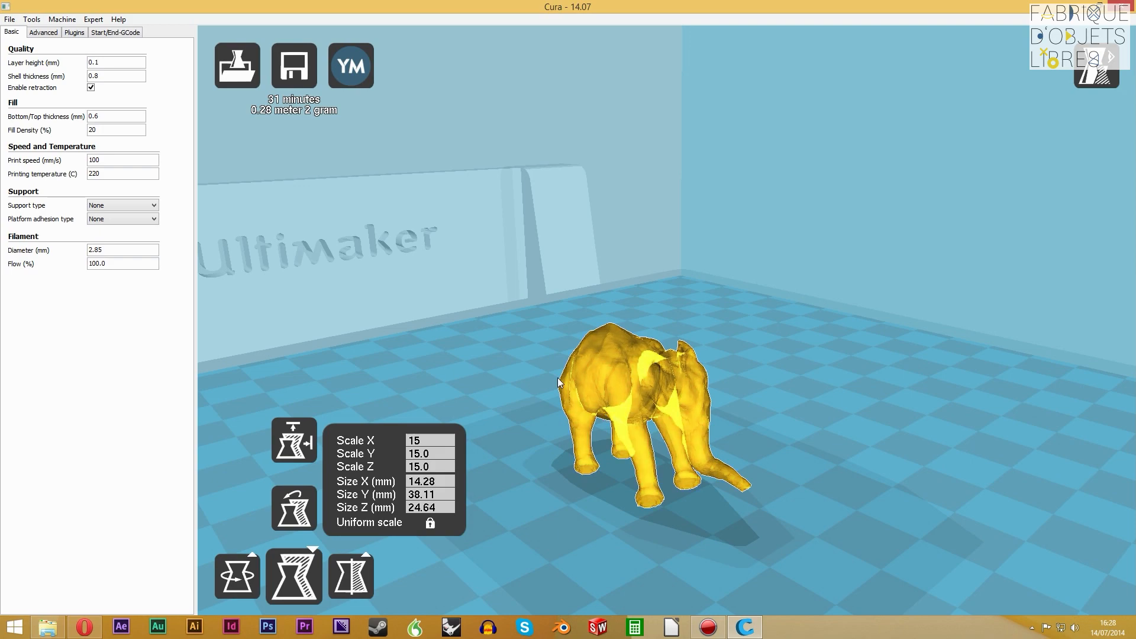
pyautogui.scroll(3, 590, 410)
pyautogui.moveTo(594, 423); pyautogui.dragTo(616, 435, button='right')
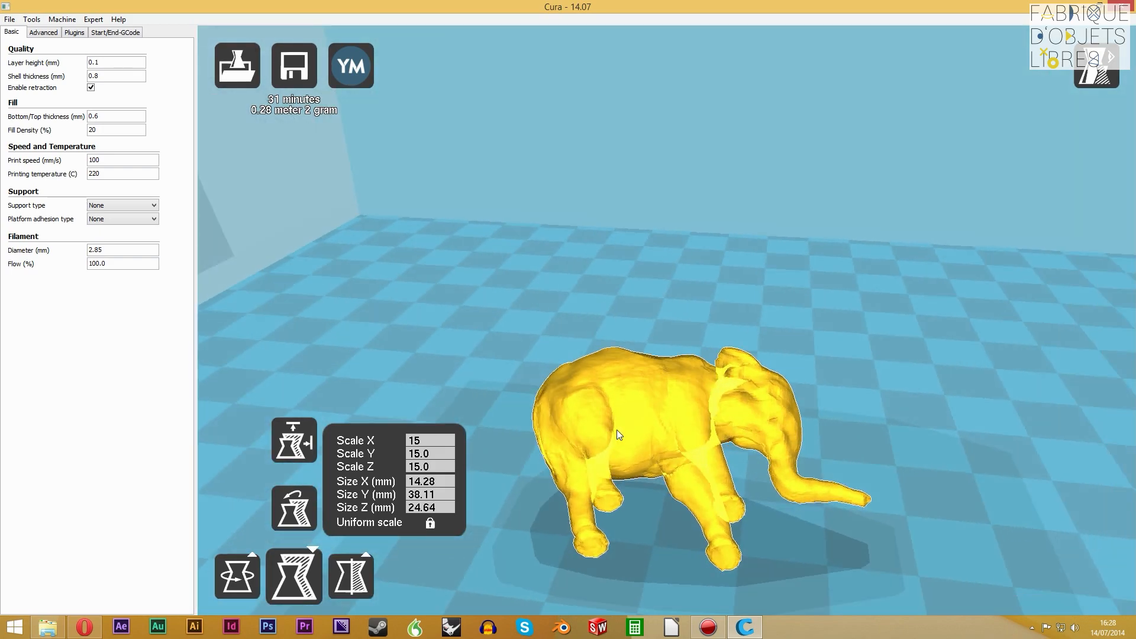
pyautogui.moveTo(618, 373); pyautogui.dragTo(662, 492, button='right')
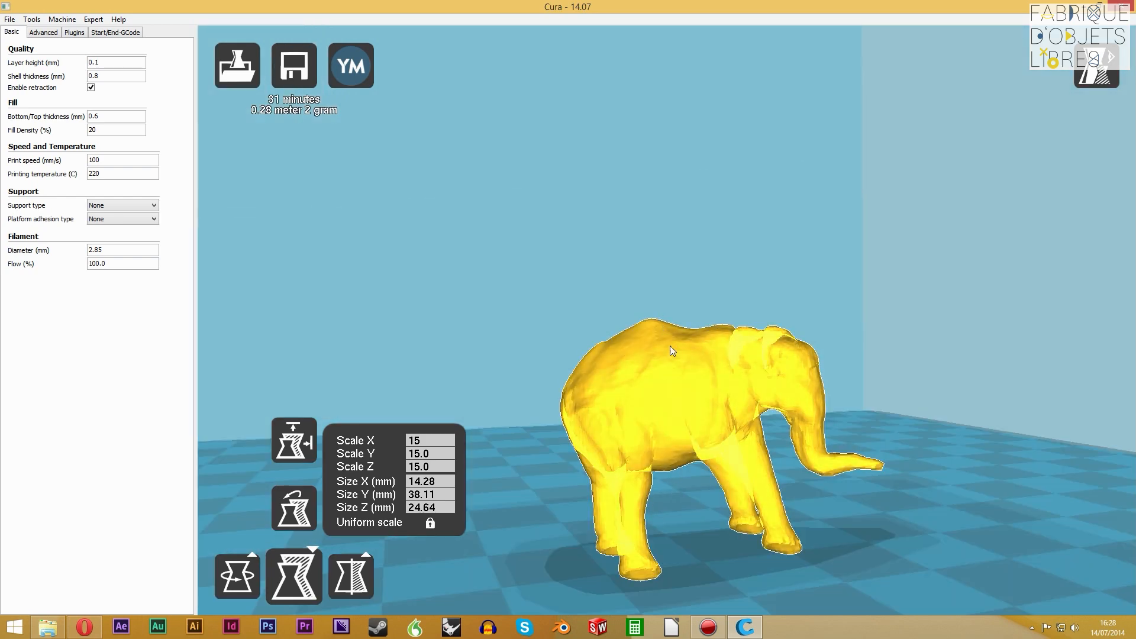
pyautogui.moveTo(676, 391); pyautogui.dragTo(652, 422, button='right')
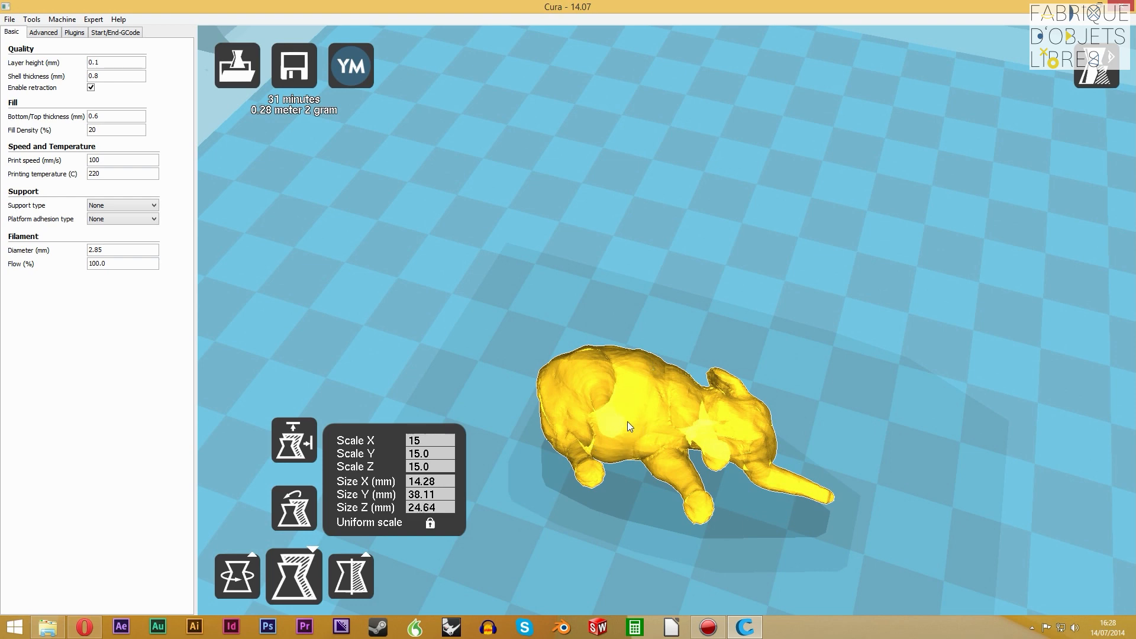
pyautogui.moveTo(628, 422); pyautogui.dragTo(630, 404, button='right')
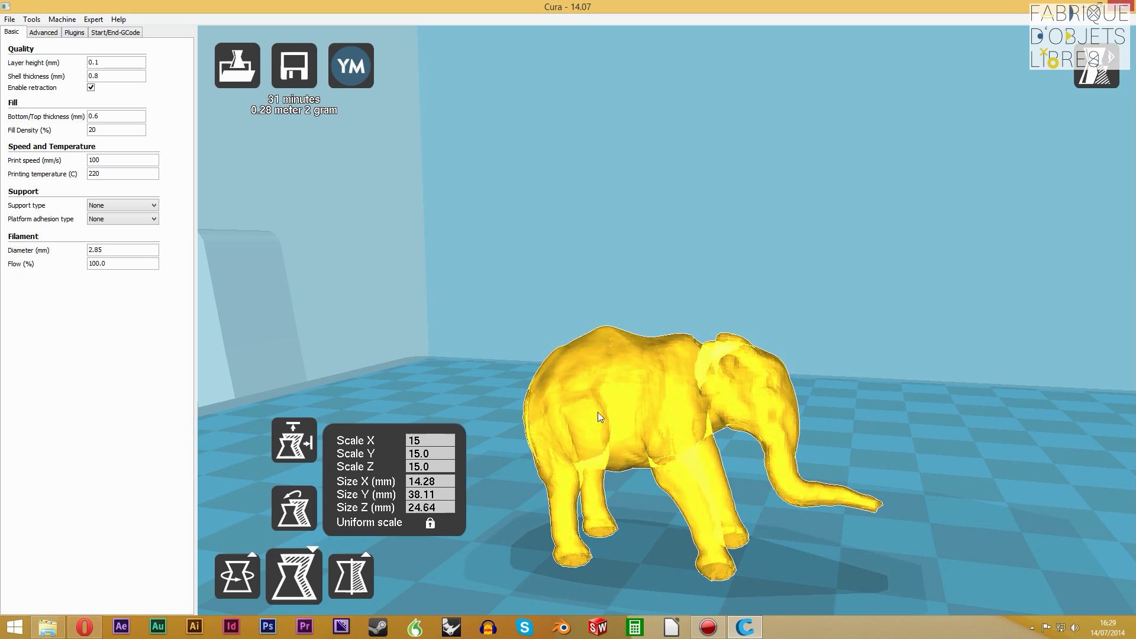
pyautogui.moveTo(597, 412); pyautogui.dragTo(630, 419, button='right')
pyautogui.moveTo(664, 504); pyautogui.dragTo(647, 464, button='right')
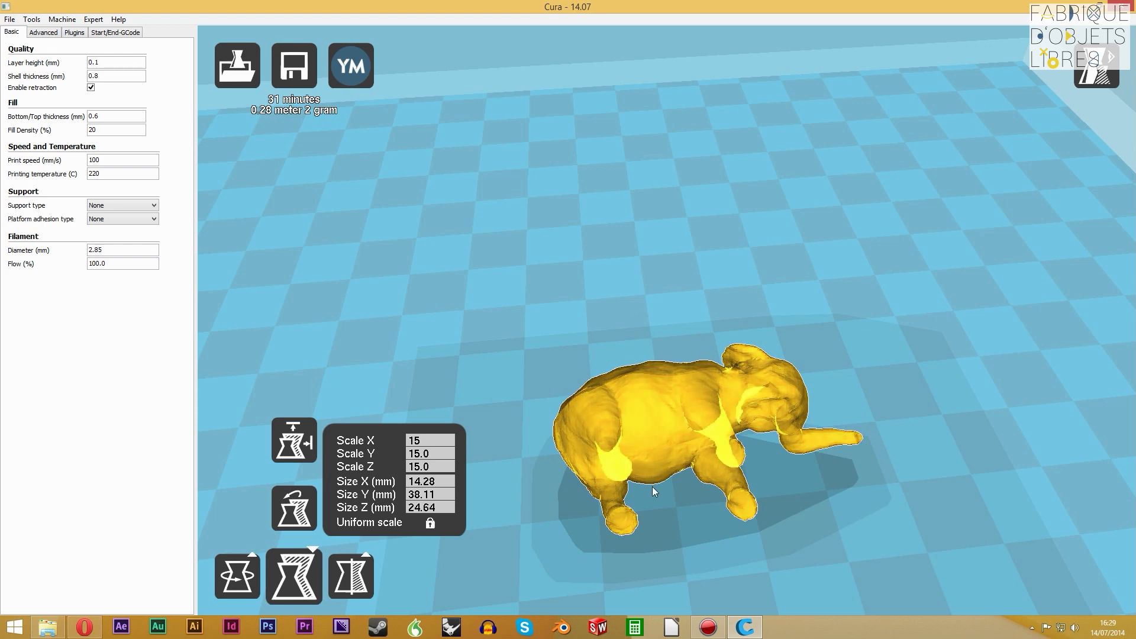
pyautogui.moveTo(677, 447); pyautogui.dragTo(698, 420, button='right')
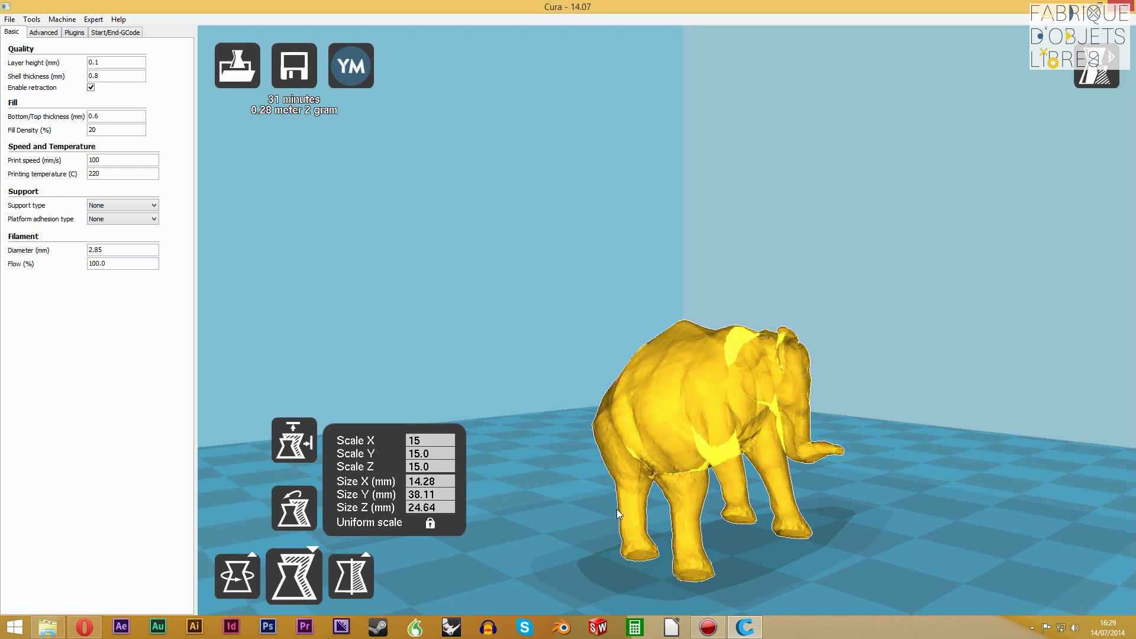
pyautogui.moveTo(658, 420); pyautogui.dragTo(675, 450, button='right')
pyautogui.scroll(3, 732, 468)
pyautogui.scroll(-4, 731, 469)
pyautogui.moveTo(729, 473); pyautogui.dragTo(695, 429, button='right')
# Show the elephant in Layers view, lower the display to layer 1, then raise it to a layer cutting through the legs and trunk
pyautogui.click(1096, 75)
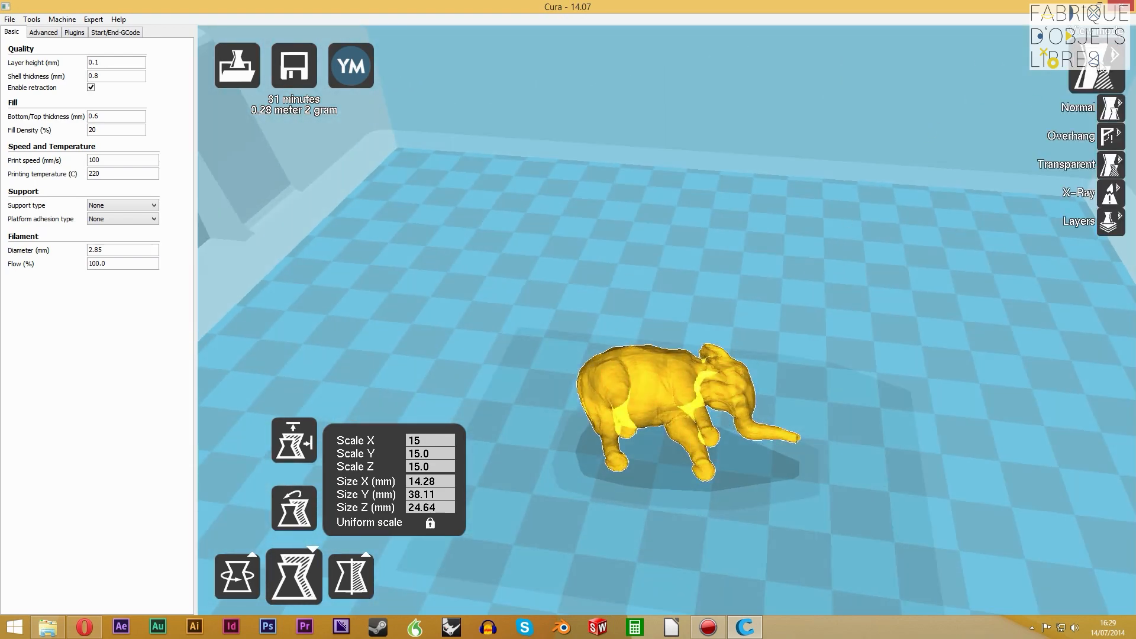
pyautogui.click(1110, 222)
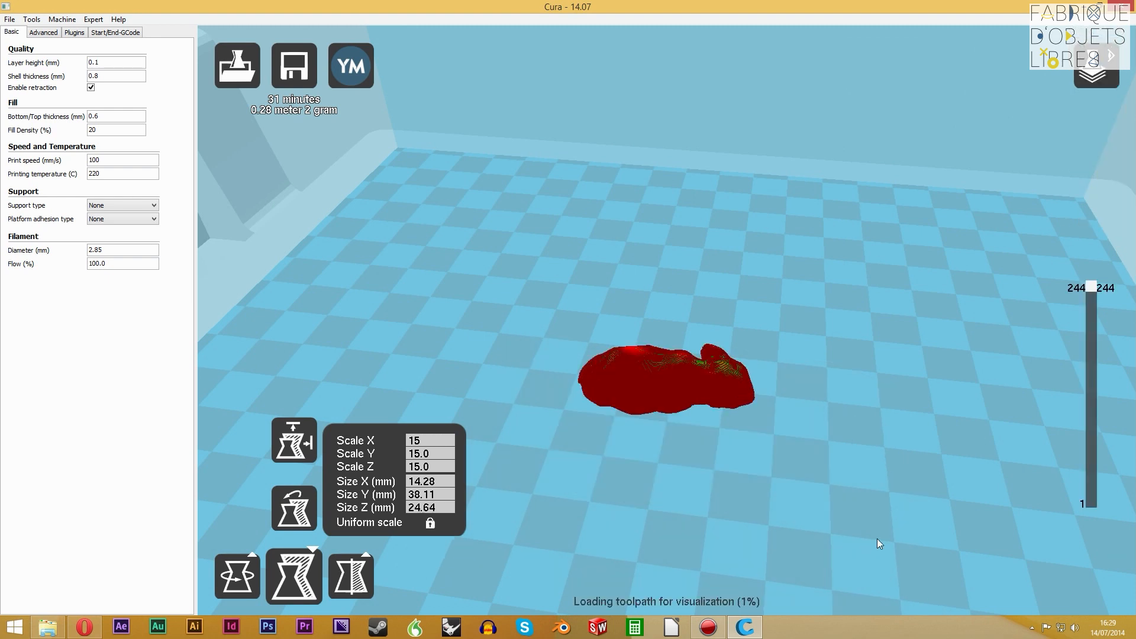
pyautogui.moveTo(696, 635)
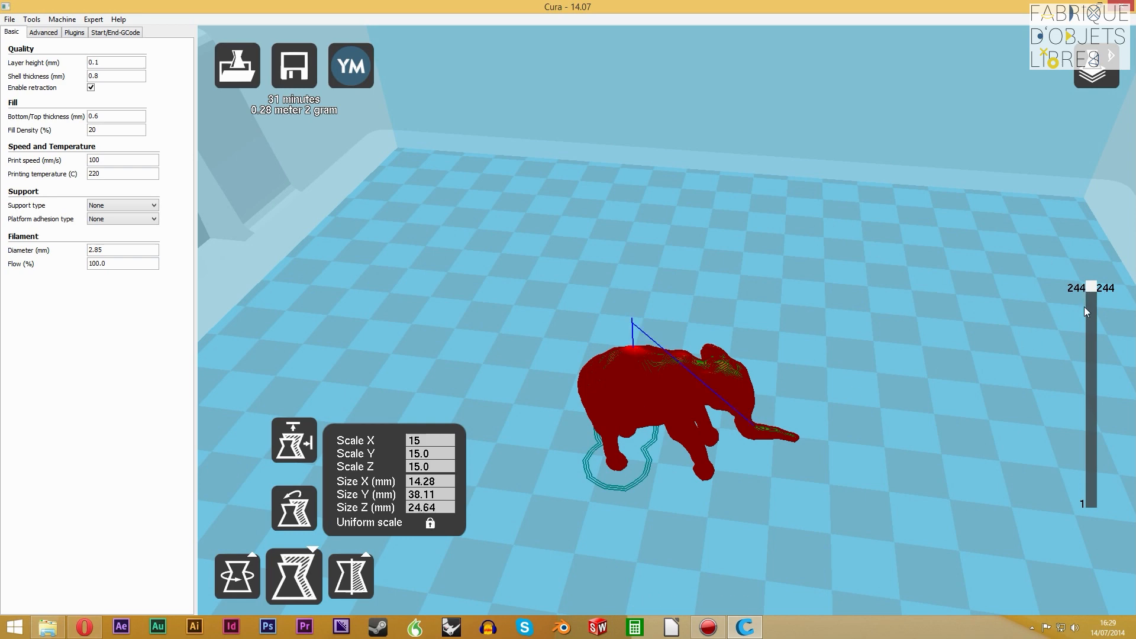
pyautogui.moveTo(1096, 285); pyautogui.dragTo(1101, 485)
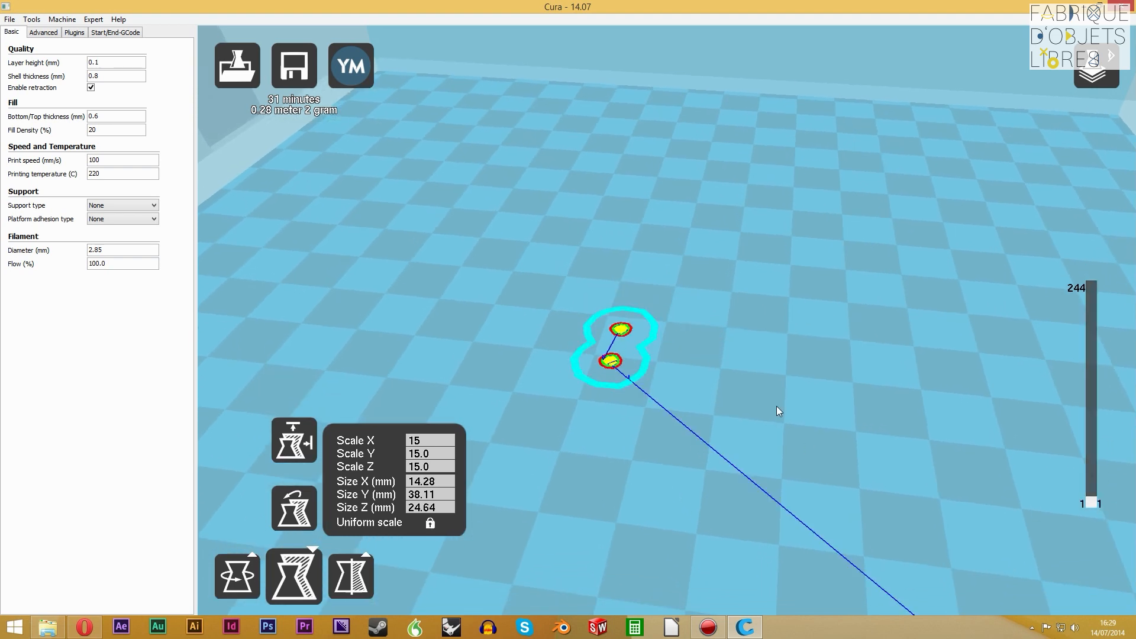
pyautogui.moveTo(1093, 501); pyautogui.dragTo(1098, 433)
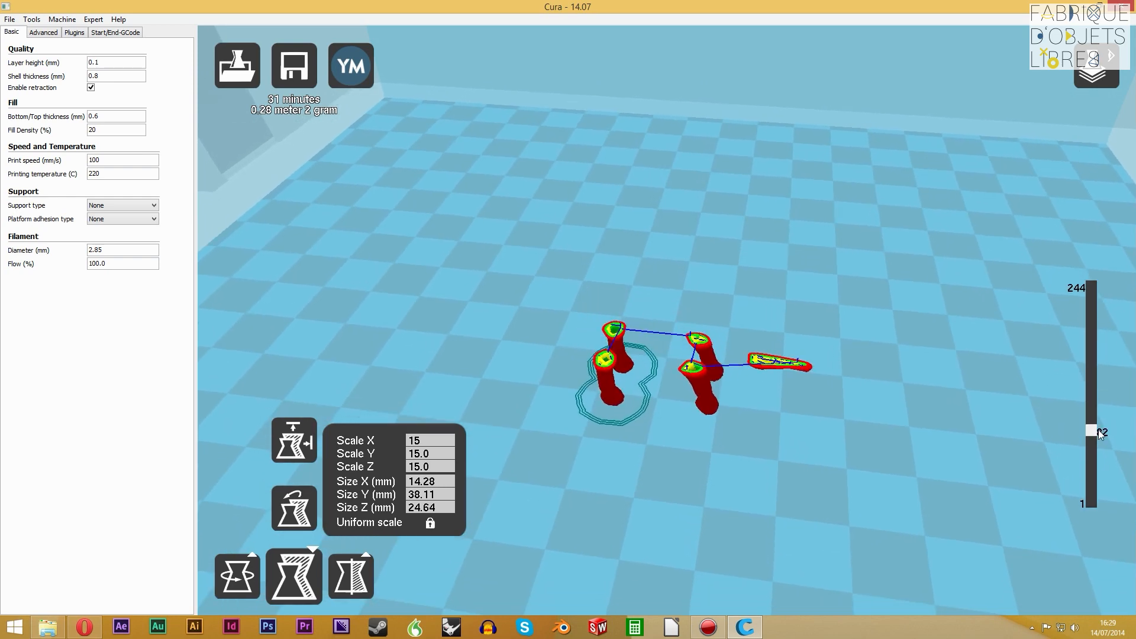
# Raise the displayed layer to 147 inside the elephant's body, then up to the top layer 244
pyautogui.moveTo(1099, 432); pyautogui.dragTo(1087, 374)
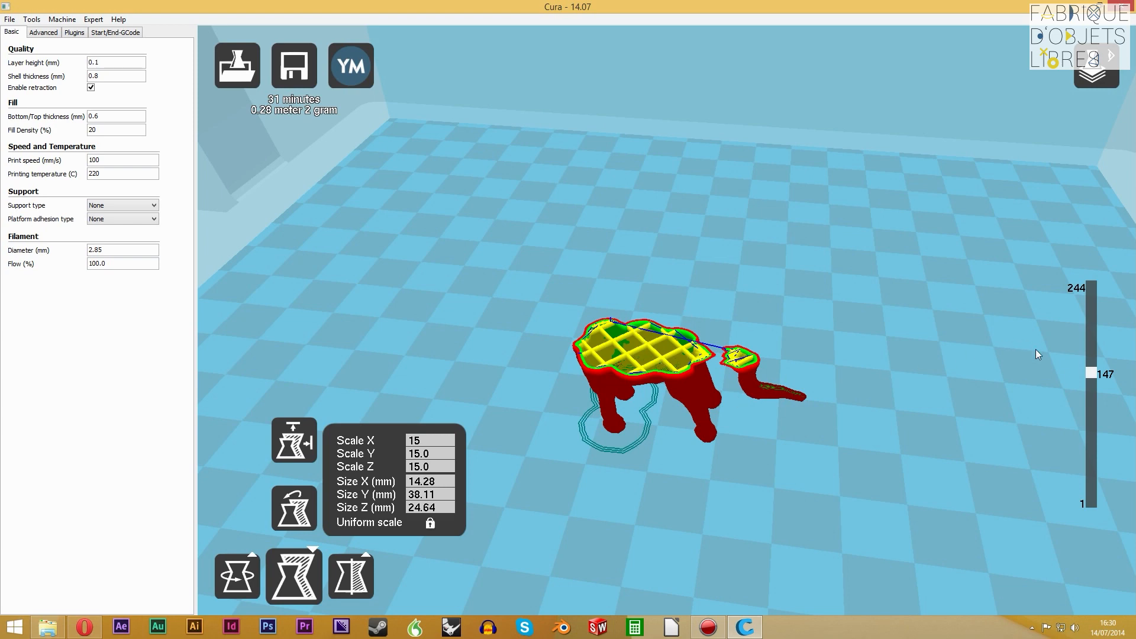
pyautogui.moveTo(1091, 382); pyautogui.dragTo(1064, 277)
pyautogui.moveTo(689, 336); pyautogui.dragTo(668, 446, button='right')
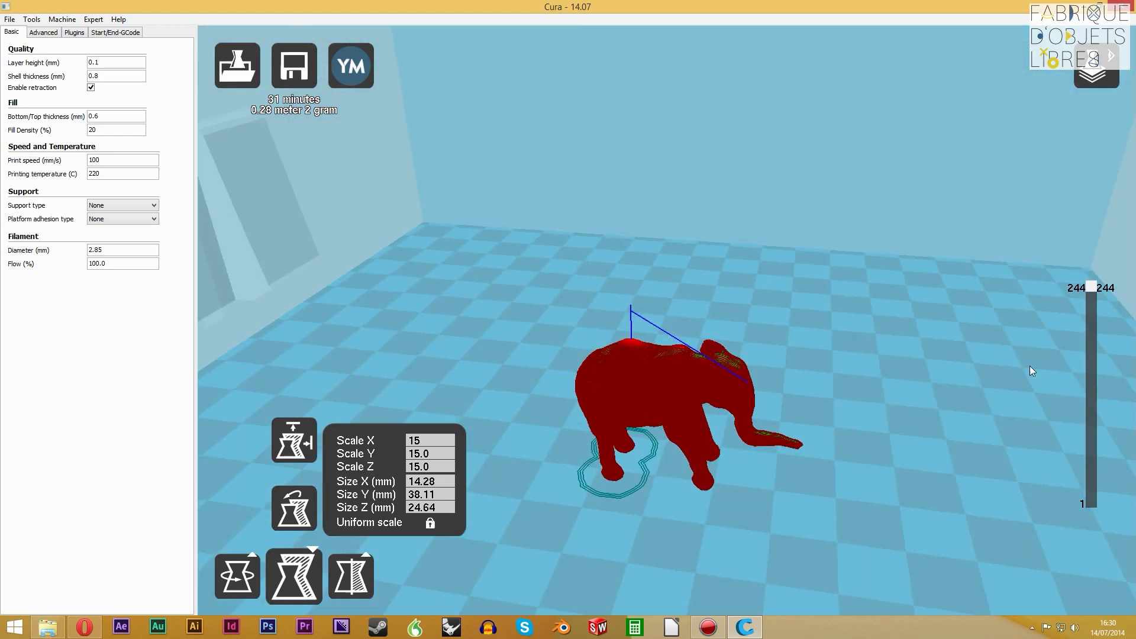
# Lower the layer display to 171 and then 169, and examine the infill grid inside the elephant's body from the side and above
pyautogui.moveTo(1093, 292); pyautogui.dragTo(1088, 354)
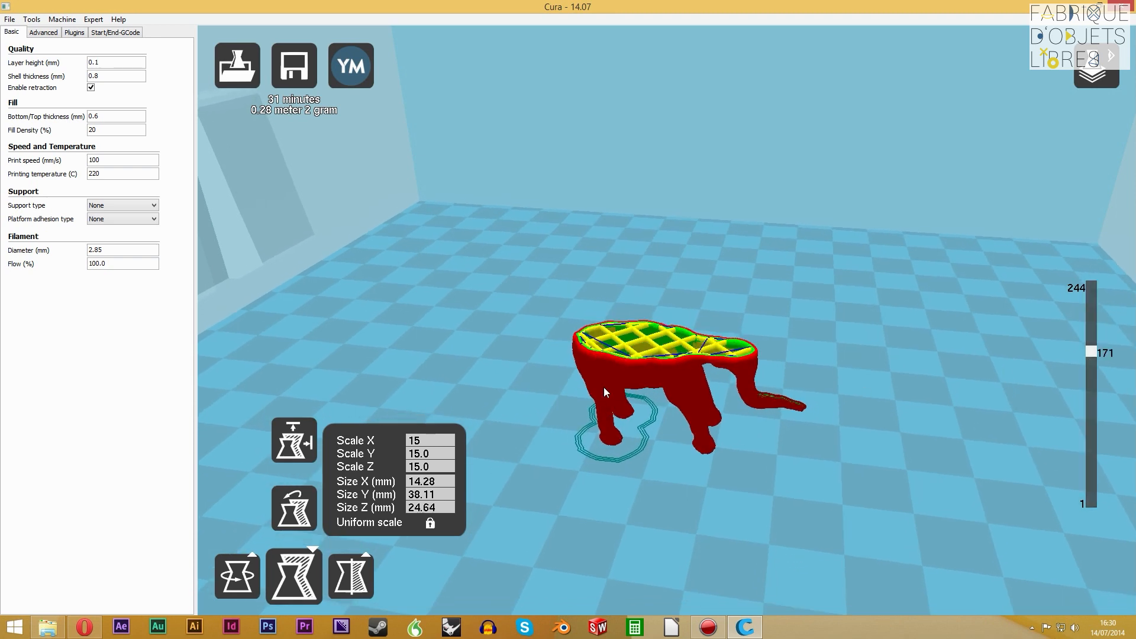
pyautogui.moveTo(604, 388); pyautogui.dragTo(678, 274, button='right')
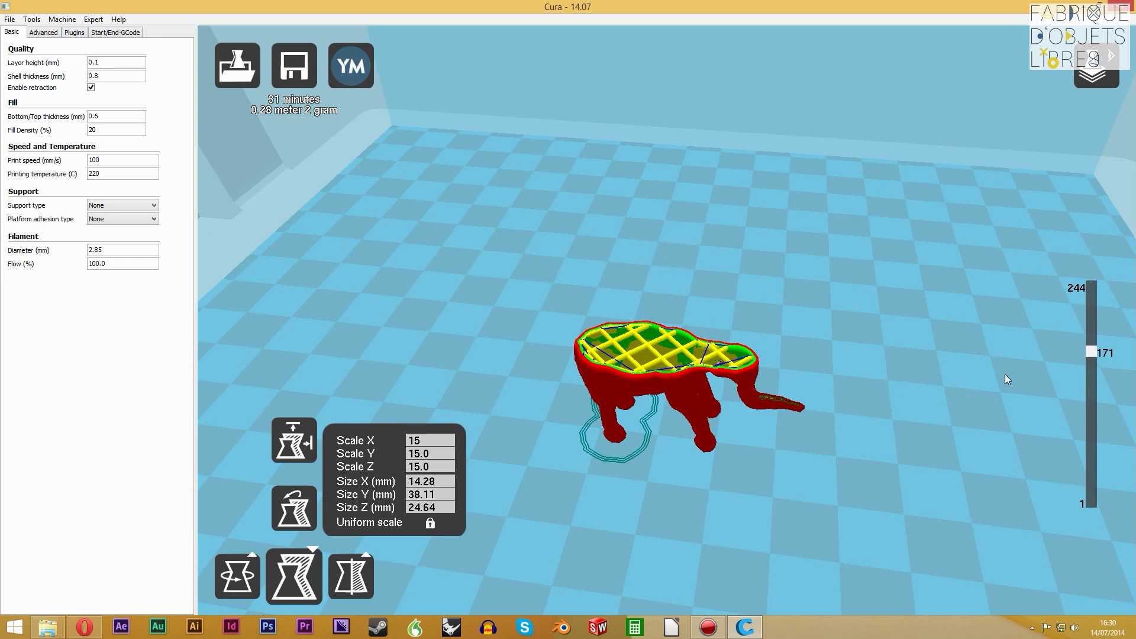
pyautogui.moveTo(1091, 346)
pyautogui.mouseDown()
pyautogui.moveTo(1083, 456)
pyautogui.moveTo(1090, 302)
pyautogui.moveTo(1105, 376)
pyautogui.moveTo(1093, 396)
pyautogui.moveTo(1095, 351)
pyautogui.mouseUp()
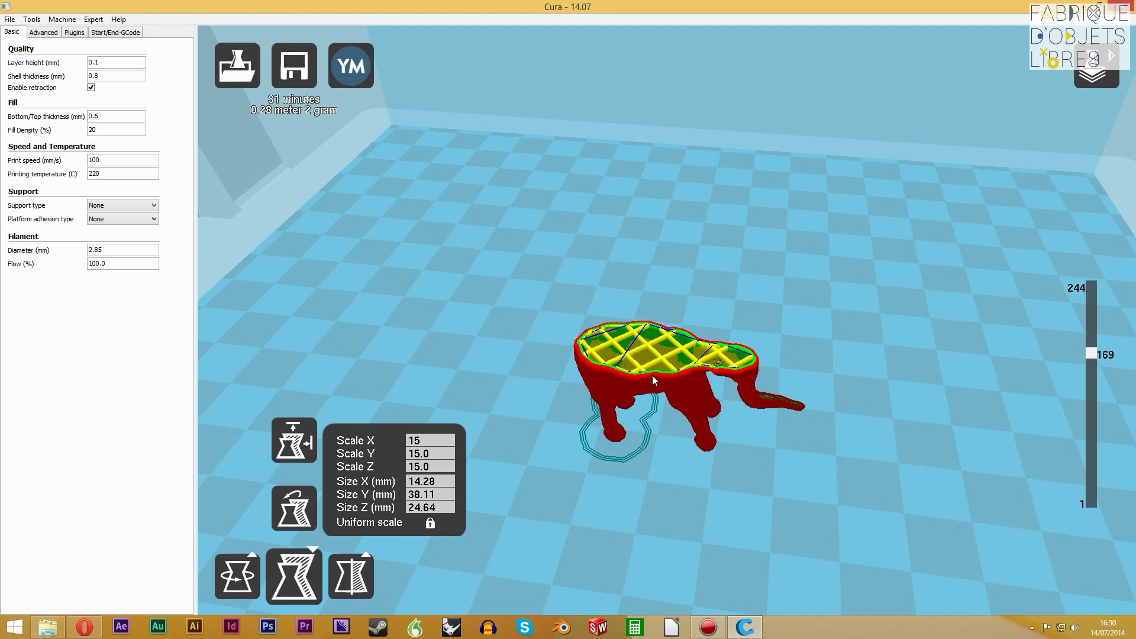
pyautogui.moveTo(652, 375); pyautogui.dragTo(646, 392, button='right')
pyautogui.scroll(-4, 604, 398)
pyautogui.scroll(9, 608, 397)
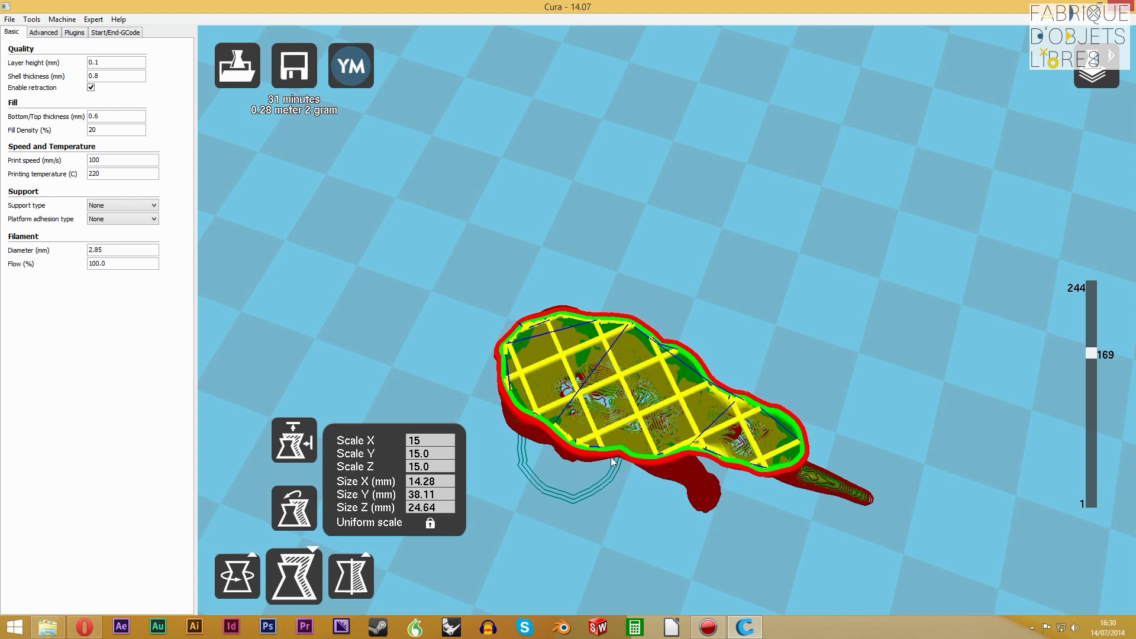
pyautogui.moveTo(665, 391); pyautogui.dragTo(671, 429, button='right')
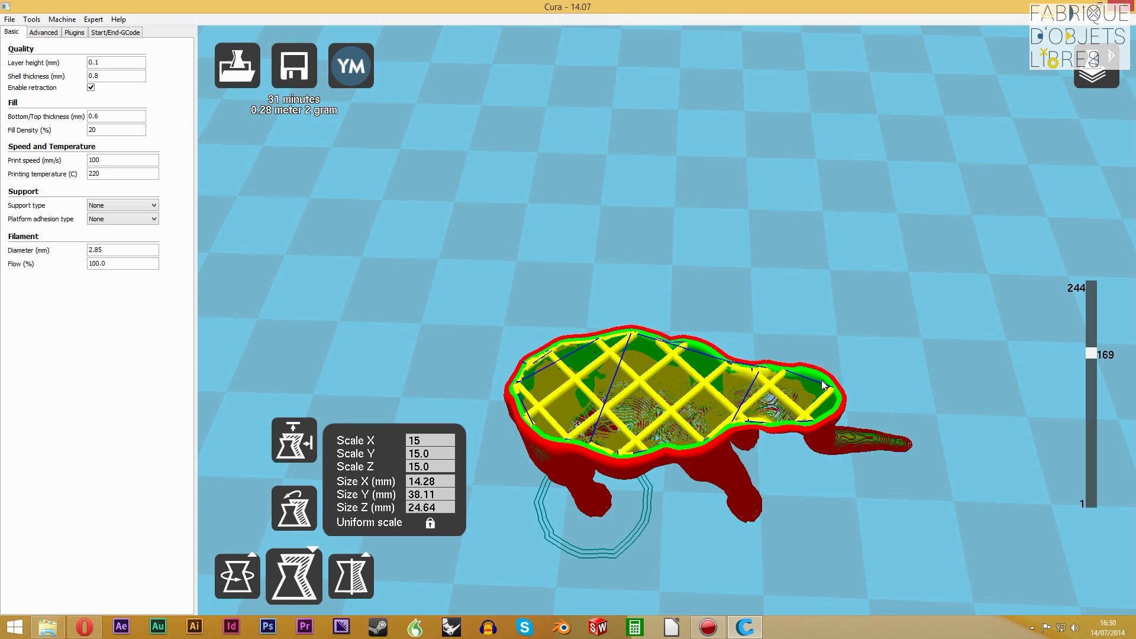
# Show all the elephant's layers up to 244, then return the model to the normal solid view and select it
pyautogui.moveTo(1090, 354); pyautogui.dragTo(1092, 288)
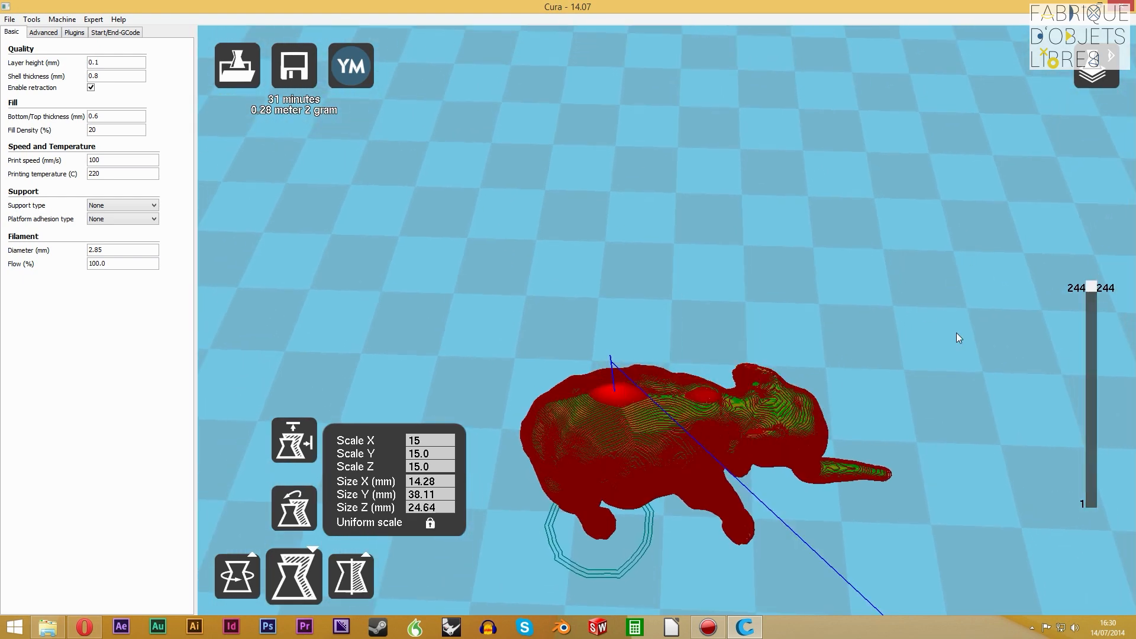
pyautogui.scroll(5, 947, 326)
pyautogui.scroll(-10, 939, 321)
pyautogui.click(1126, 68)
pyautogui.click(1098, 76)
pyautogui.click(1094, 105)
pyautogui.doubleClick(648, 372)
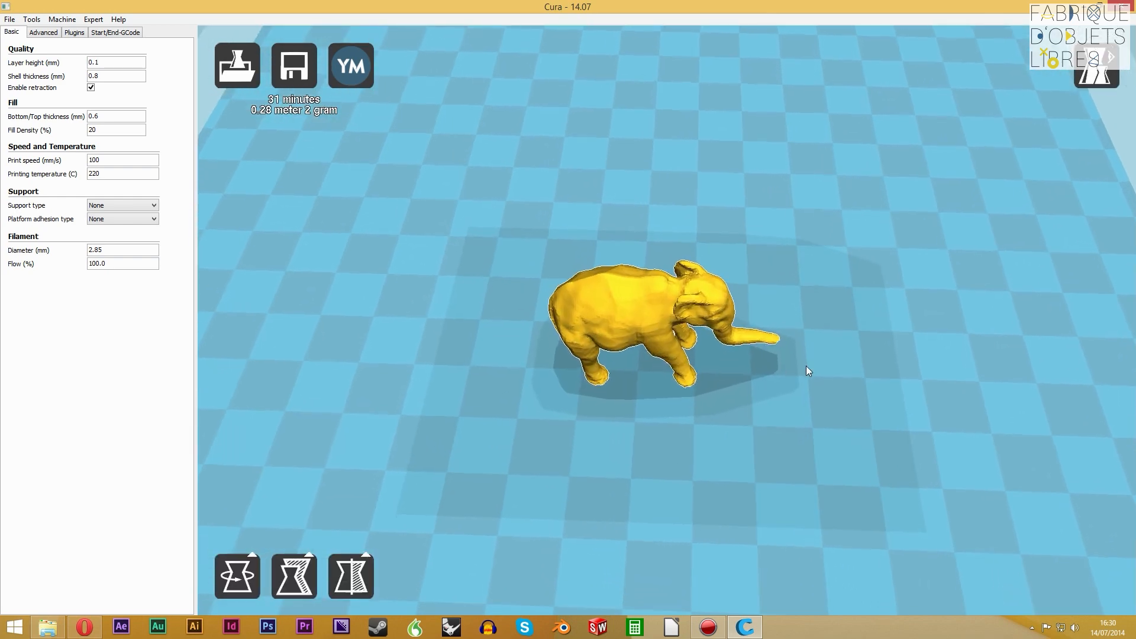
# Save the elephant's toolpath to the desktop (Bureau) as reaching_elephantD.gcode
pyautogui.moveTo(728, 353); pyautogui.dragTo(733, 408, button='right')
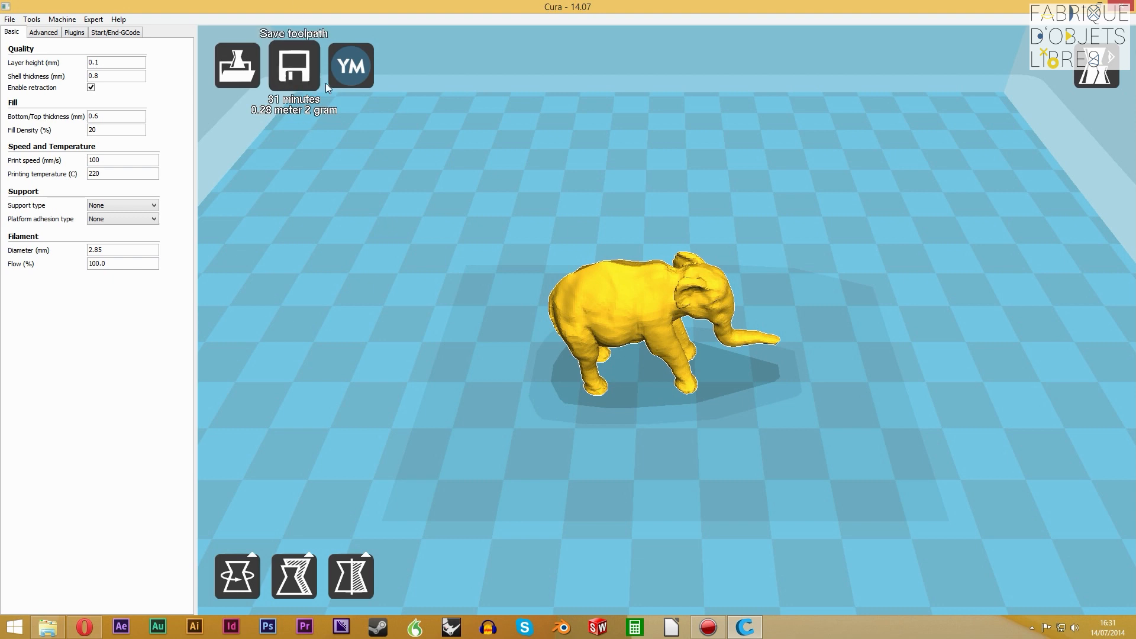
pyautogui.moveTo(710, 418)
pyautogui.mouseDown(button='right')
pyautogui.moveTo(800, 423)
pyautogui.moveTo(679, 400)
pyautogui.moveTo(689, 417)
pyautogui.mouseUp(button='right')
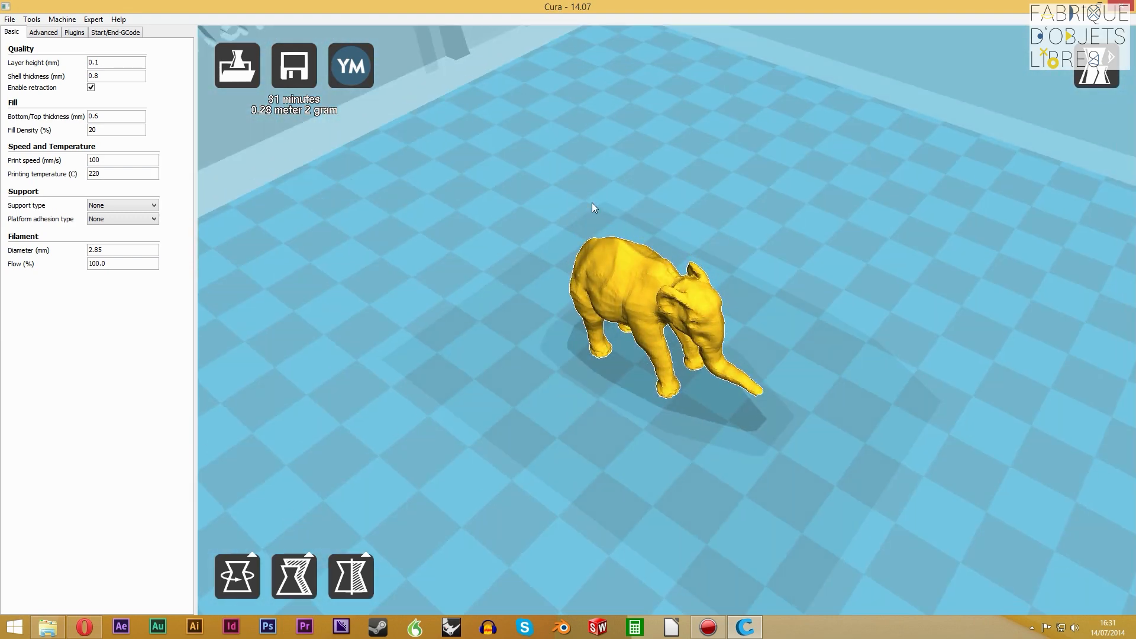
pyautogui.click(297, 86)
pyautogui.moveTo(305, 41); pyautogui.dragTo(747, 87)
pyautogui.click(473, 153)
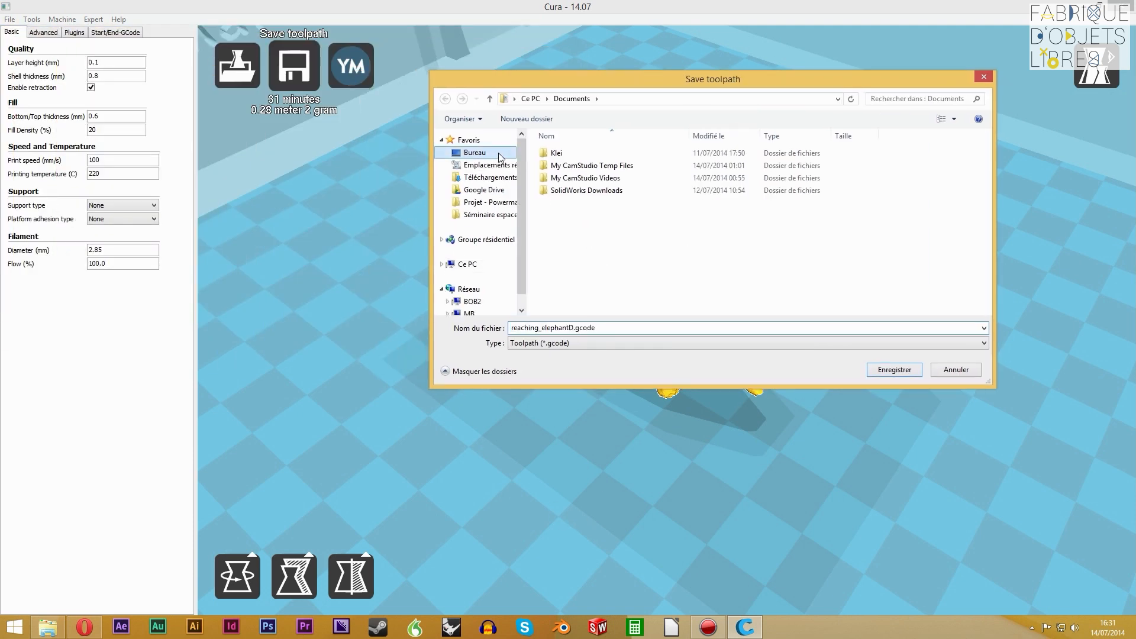
pyautogui.click(568, 331)
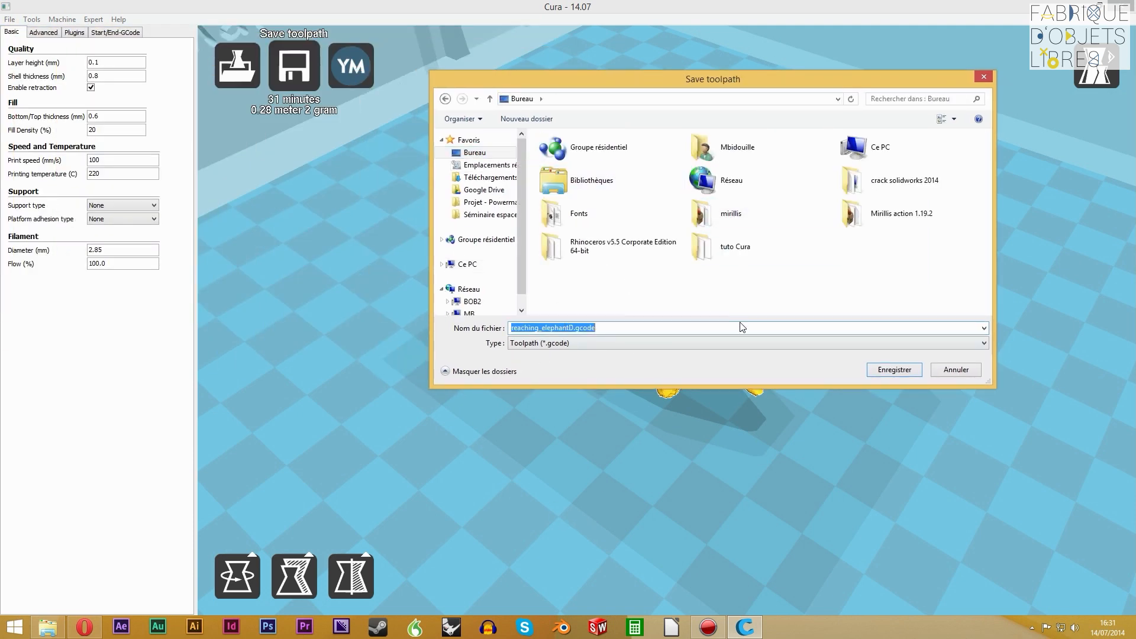
pyautogui.click(884, 371)
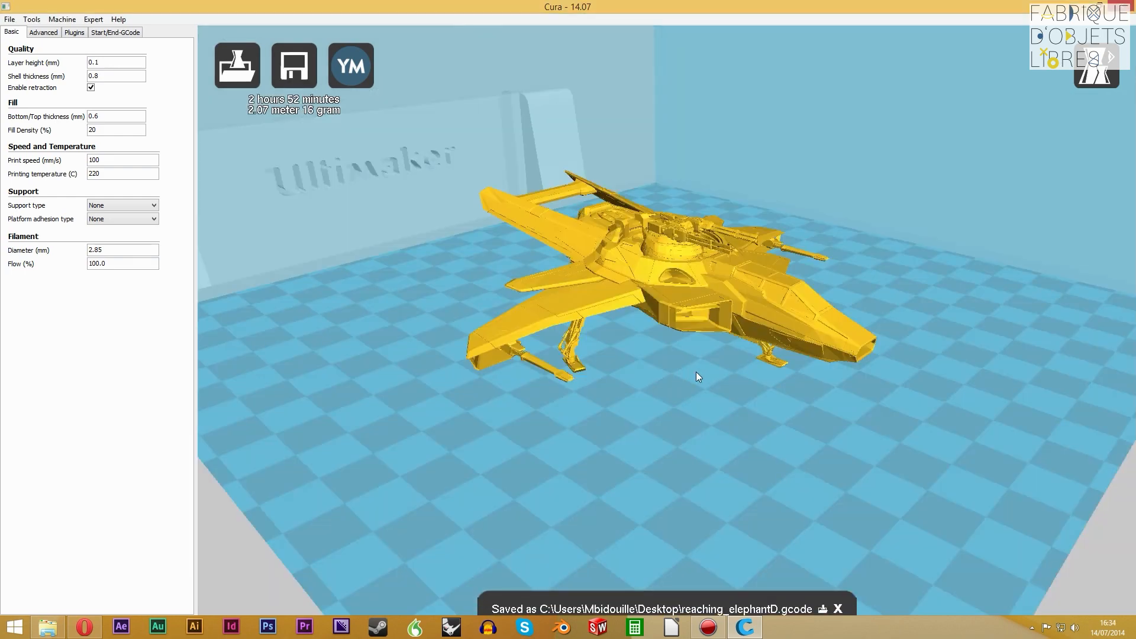
# Inspect the spaceship model's upper surface, underside and rear
pyautogui.moveTo(695, 372); pyautogui.dragTo(760, 347, button='right')
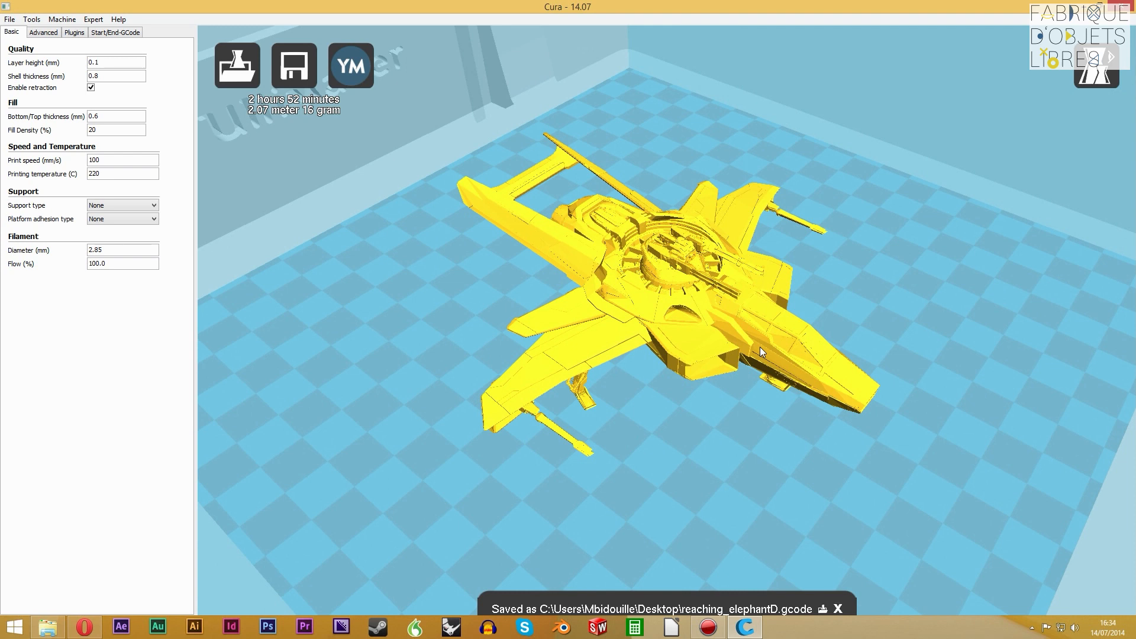
pyautogui.moveTo(719, 341); pyautogui.dragTo(637, 301, button='right')
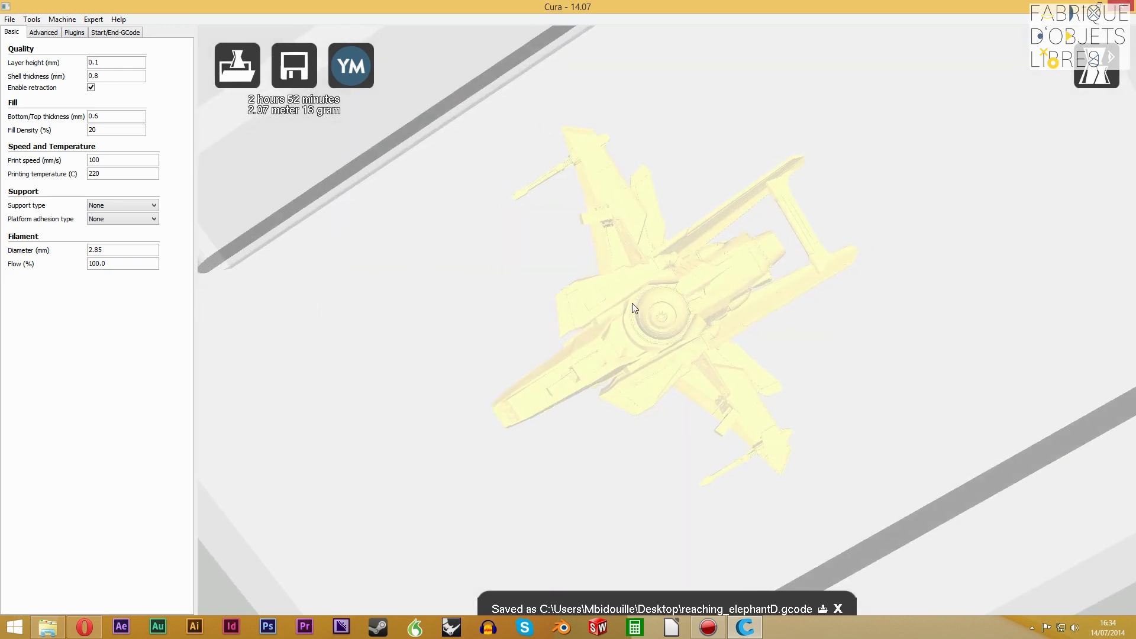
pyautogui.moveTo(712, 286)
pyautogui.mouseDown(button='right')
pyautogui.moveTo(716, 322)
pyautogui.moveTo(721, 283)
pyautogui.moveTo(708, 268)
pyautogui.moveTo(707, 333)
pyautogui.moveTo(711, 300)
pyautogui.mouseUp(button='right')
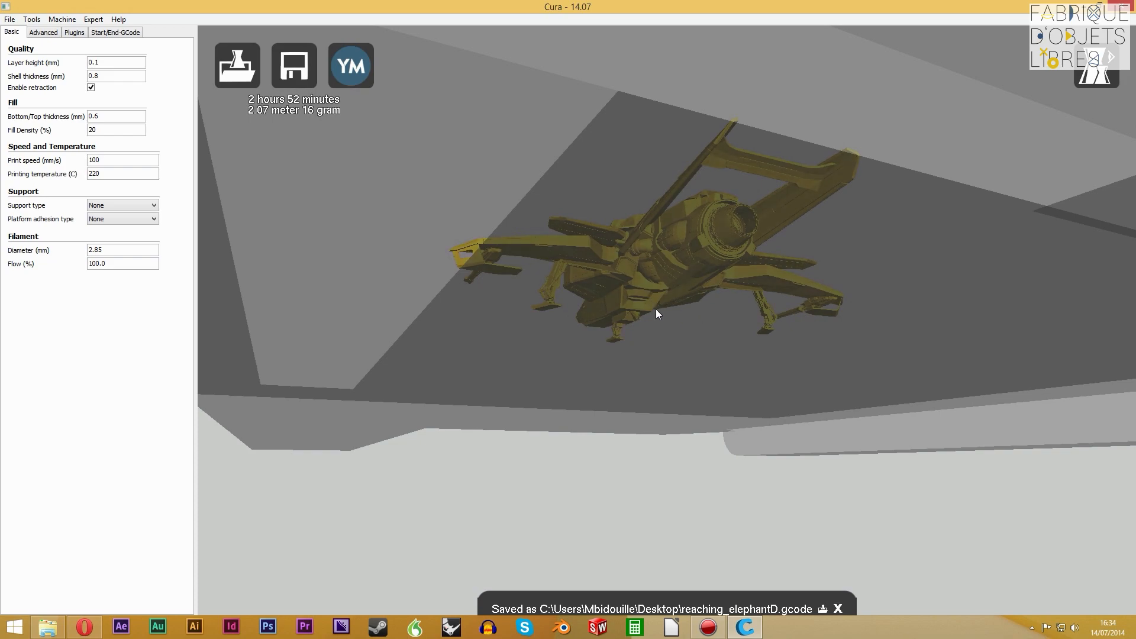
pyautogui.moveTo(656, 309); pyautogui.dragTo(788, 307, button='right')
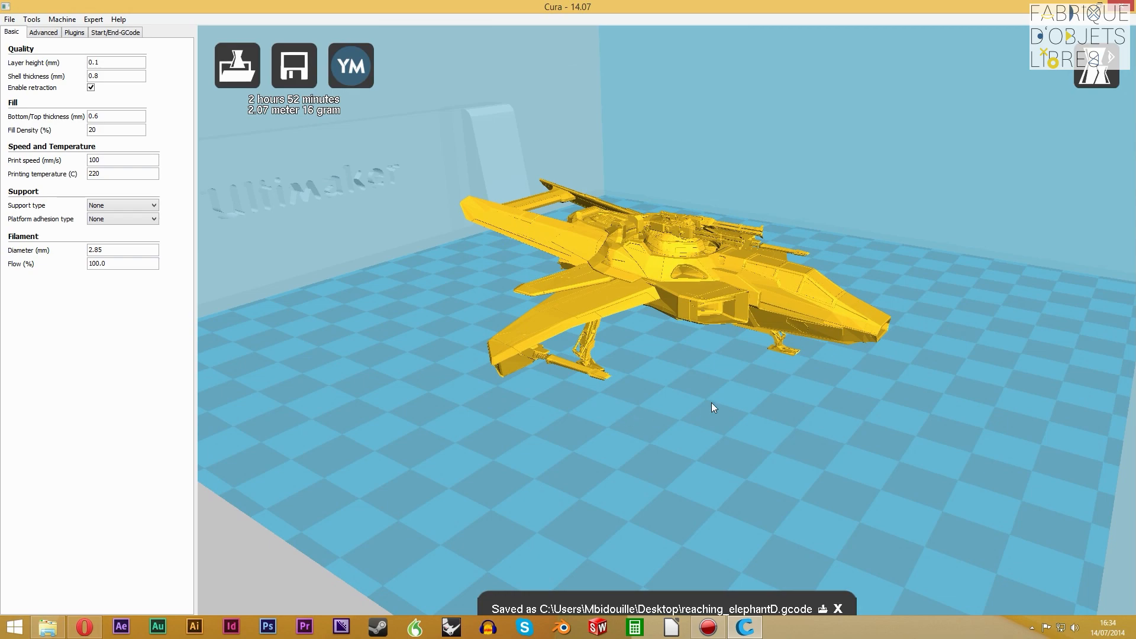
# Examine the spaceship's nose, wings, guns and landing gear from the front, side and above for overhanging parts
pyautogui.moveTo(712, 402); pyautogui.dragTo(682, 382, button='right')
pyautogui.moveTo(752, 368); pyautogui.dragTo(659, 302, button='right')
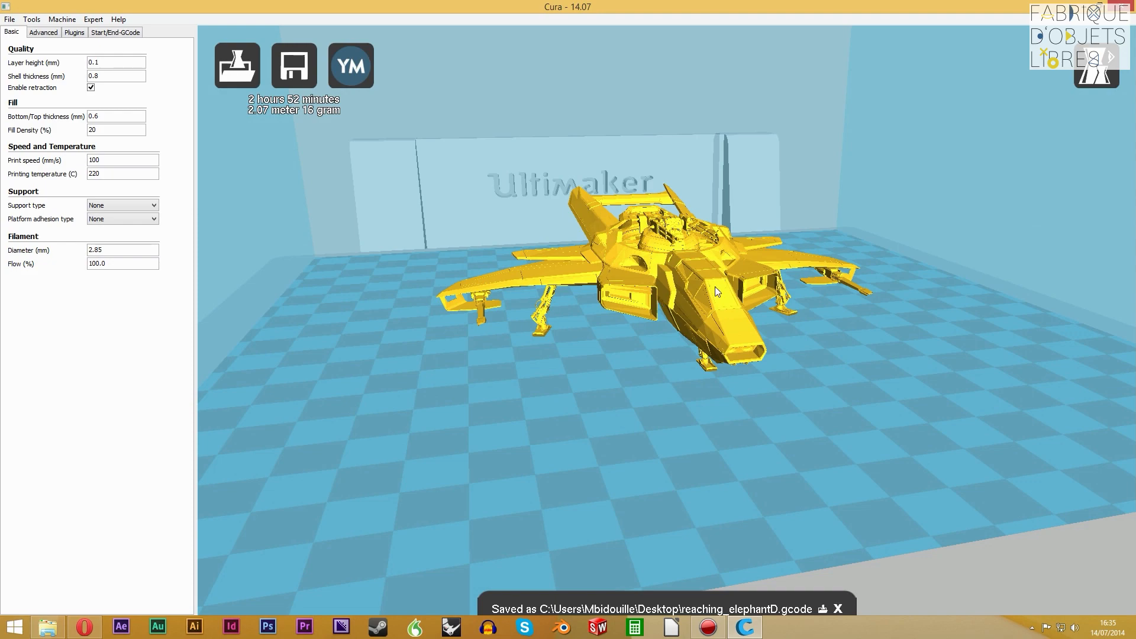
pyautogui.moveTo(715, 286); pyautogui.dragTo(722, 334, button='right')
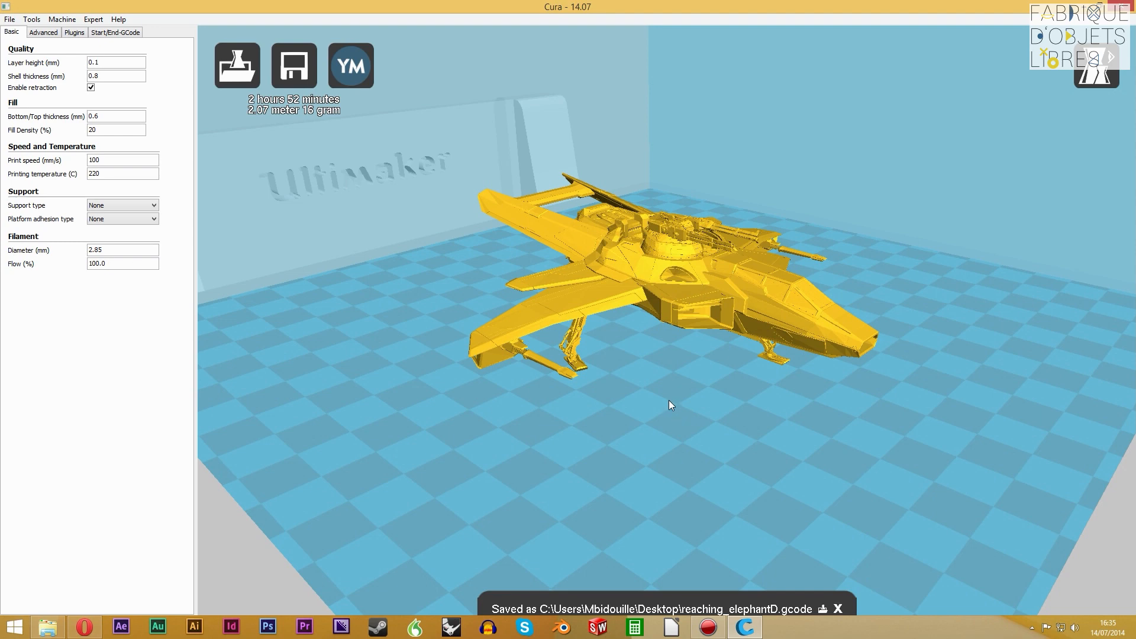
pyautogui.moveTo(633, 385); pyautogui.dragTo(601, 362, button='right')
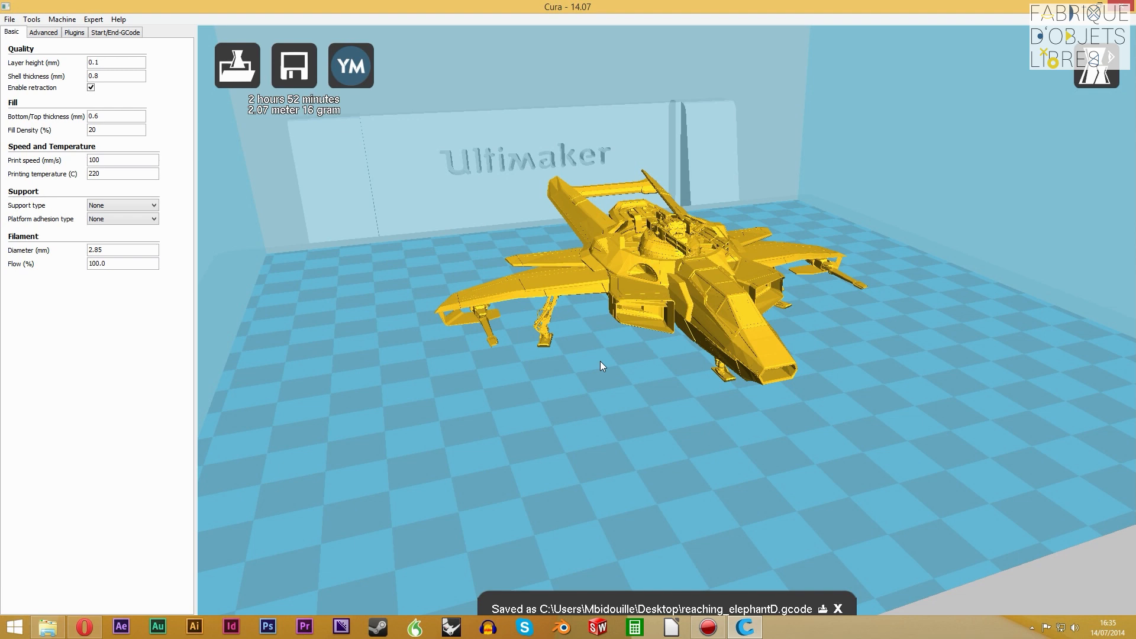
pyautogui.moveTo(600, 362); pyautogui.dragTo(636, 384, button='right')
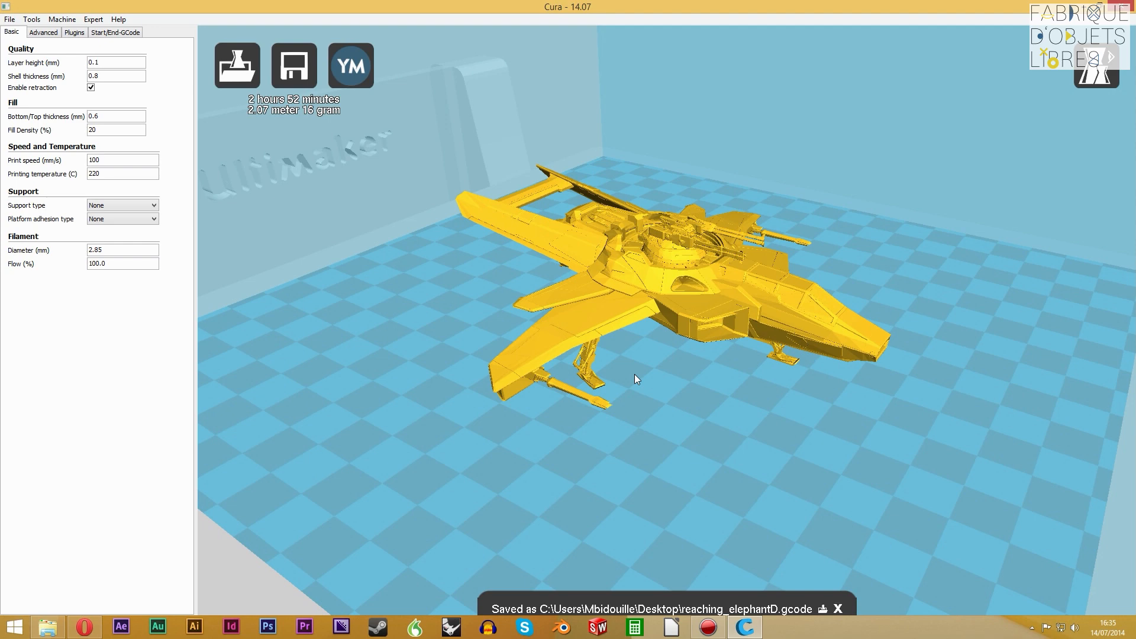
pyautogui.moveTo(741, 391); pyautogui.dragTo(711, 437, button='right')
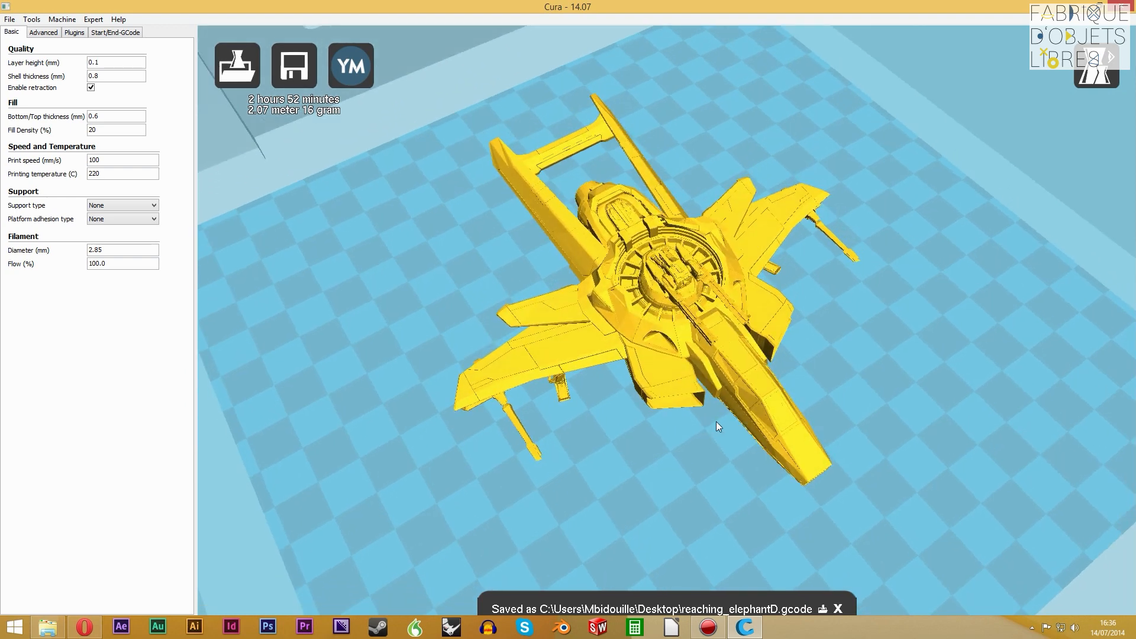
pyautogui.moveTo(801, 391)
pyautogui.mouseDown(button='right')
pyautogui.moveTo(814, 358)
pyautogui.moveTo(822, 372)
pyautogui.moveTo(803, 377)
pyautogui.mouseUp(button='right')
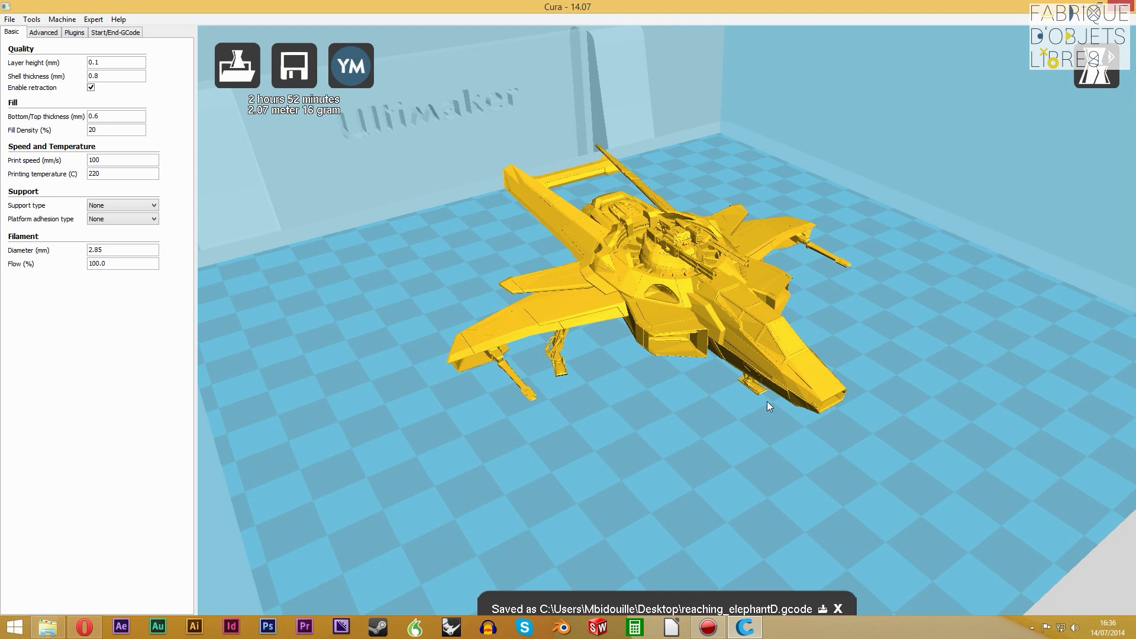
pyautogui.moveTo(645, 389)
pyautogui.mouseDown(button='right')
pyautogui.moveTo(684, 403)
pyautogui.moveTo(645, 398)
pyautogui.mouseUp(button='right')
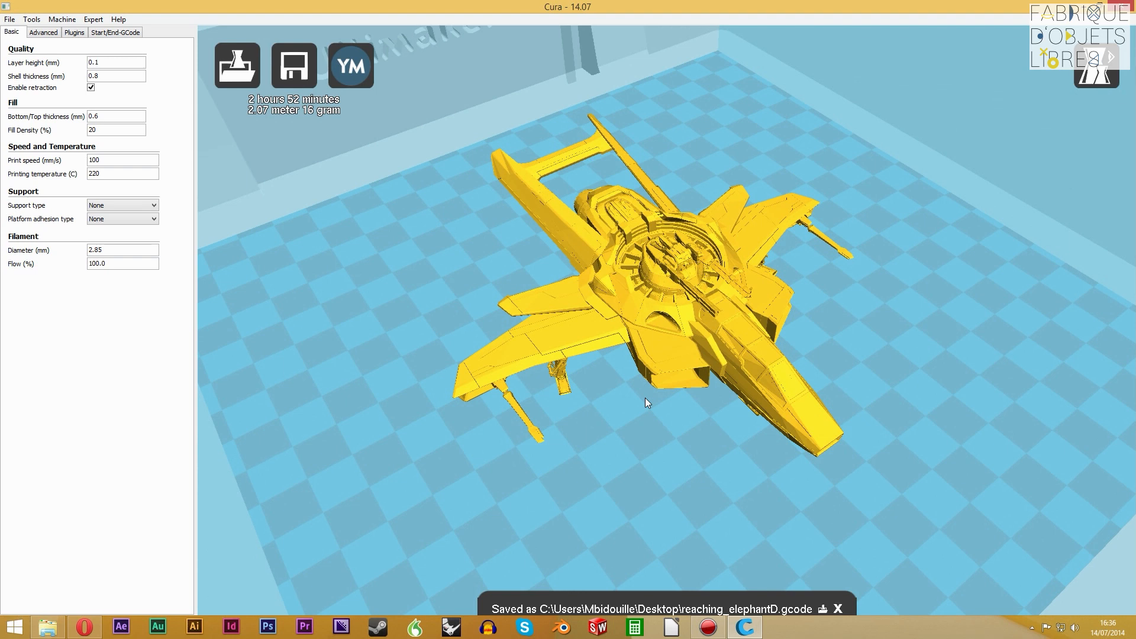
pyautogui.moveTo(701, 399)
pyautogui.mouseDown(button='right')
pyautogui.moveTo(702, 386)
pyautogui.moveTo(688, 386)
pyautogui.moveTo(717, 404)
pyautogui.mouseUp(button='right')
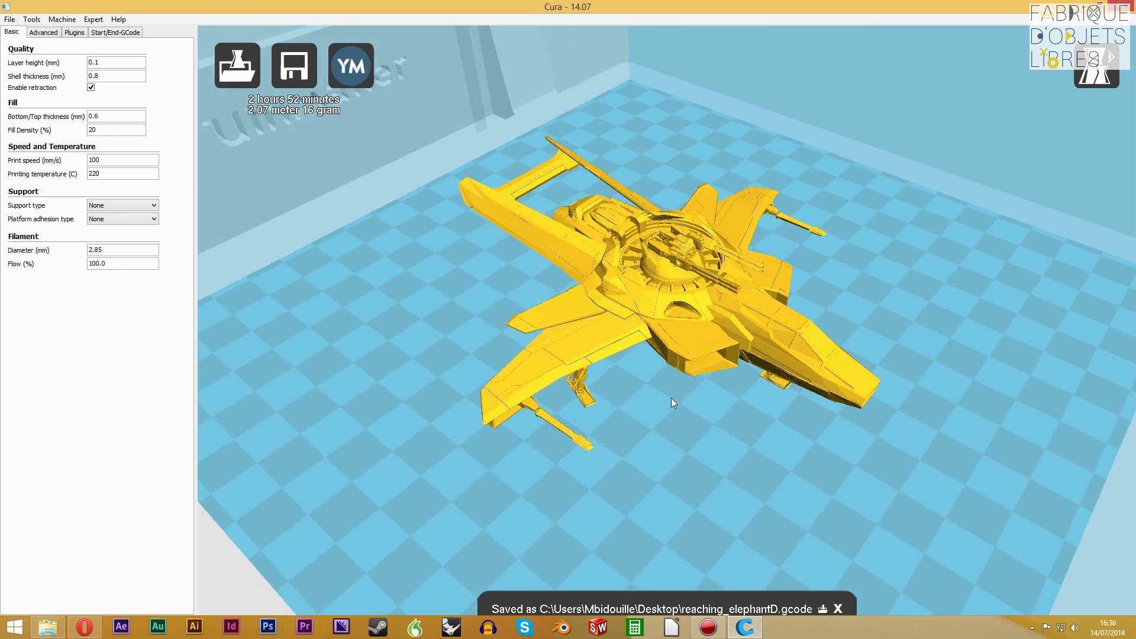